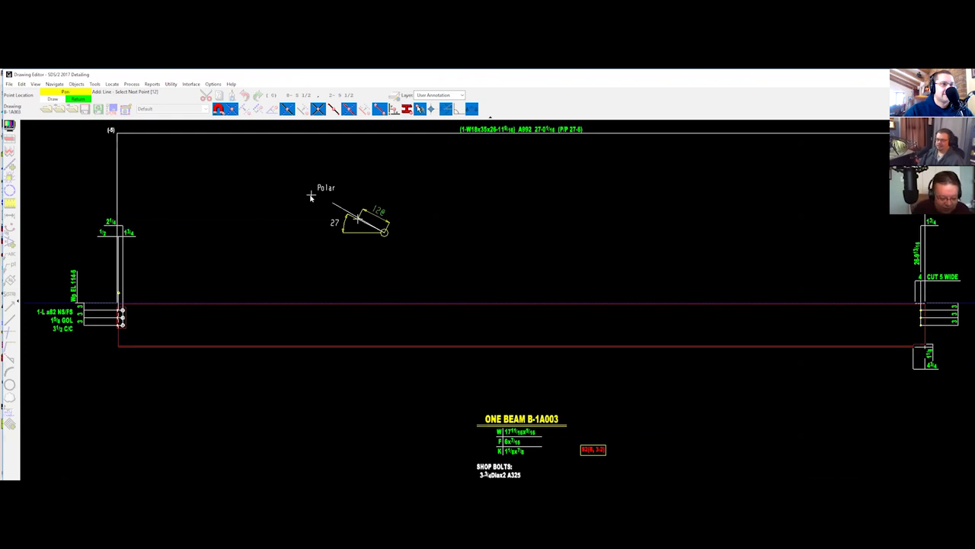
Step: Finish the freehand line on the beam drawing and close drawing B-1A003 without saving the changes
key(Return)
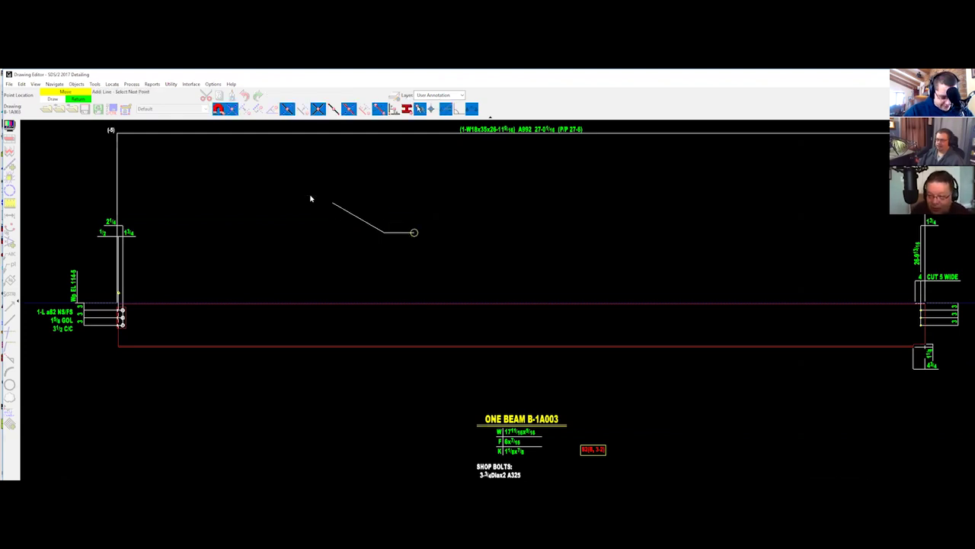
right_click(417, 198)
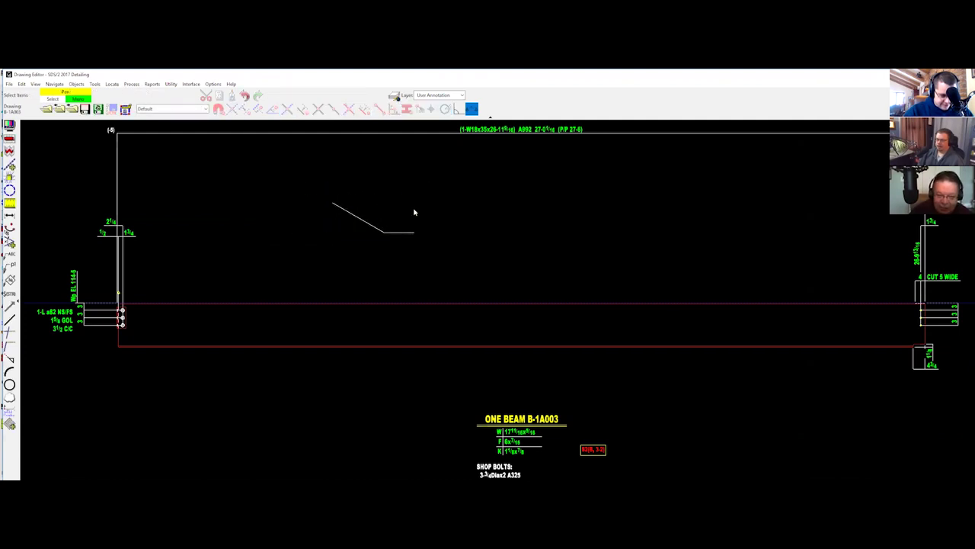
click(112, 109)
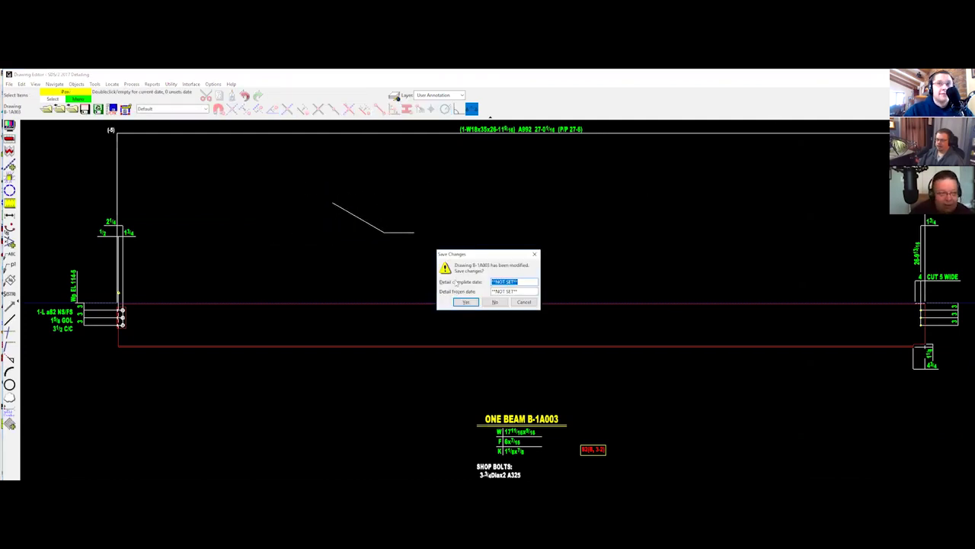
click(492, 302)
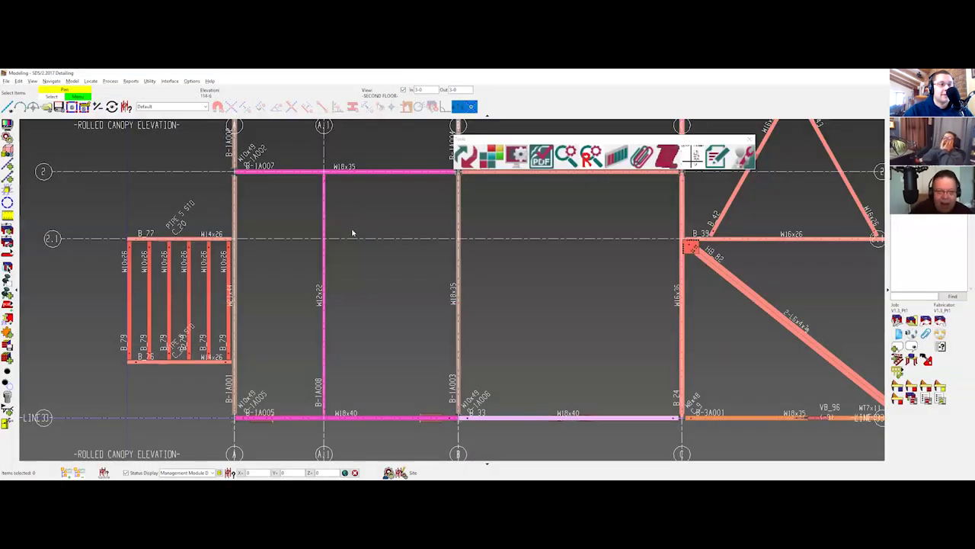
scroll(353, 233, down, 1)
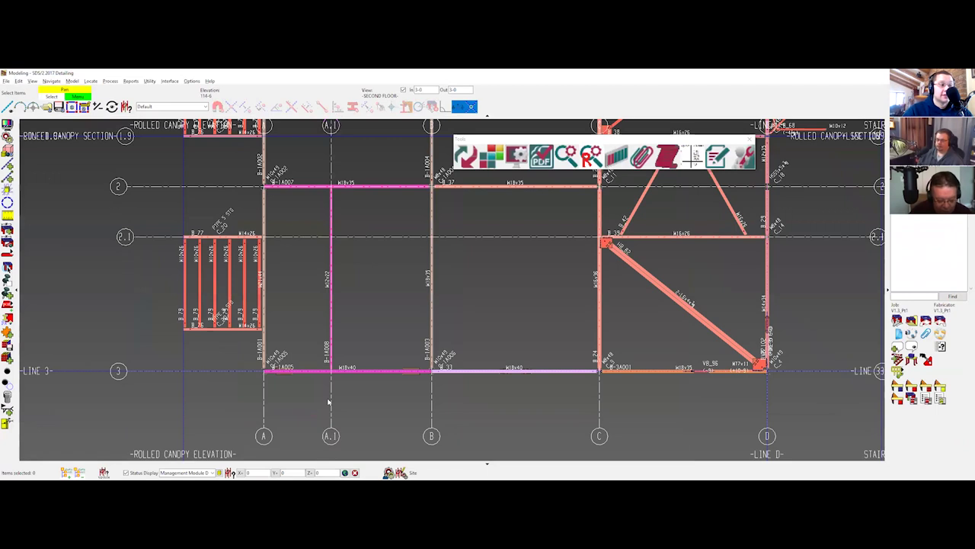
key(ctrl+o)
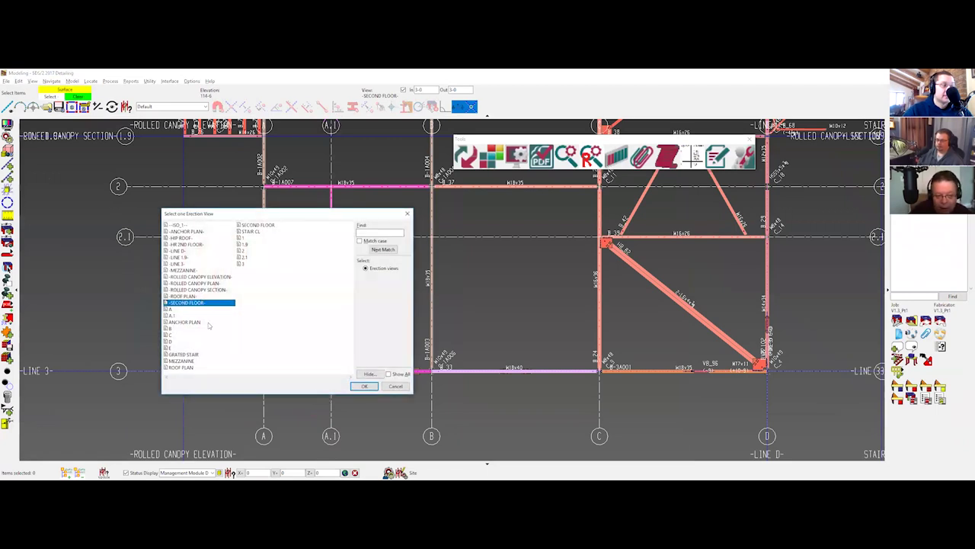
click(395, 386)
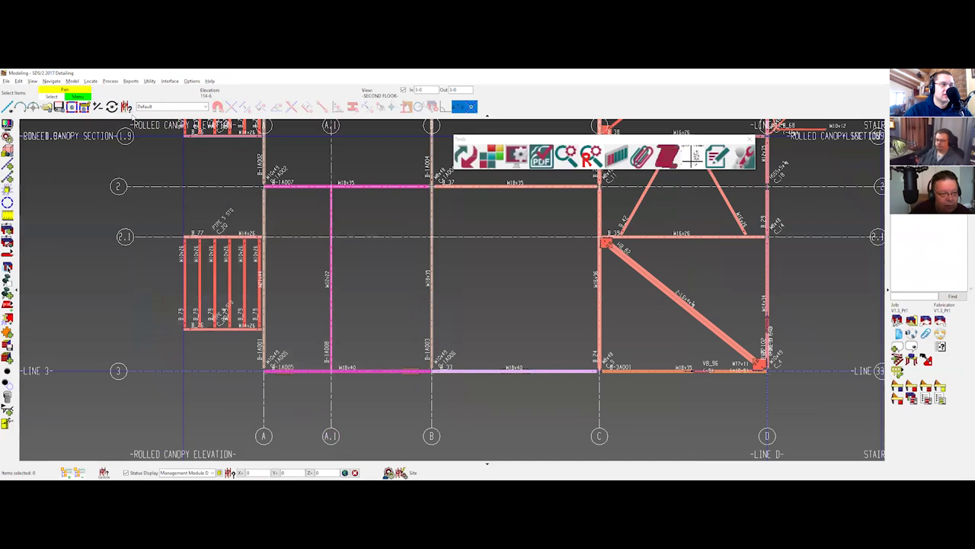
Step: Filter selection to Grid Lines, turn off the Finite option for grid line A.1, and restore the Default selection filter
click(150, 107)
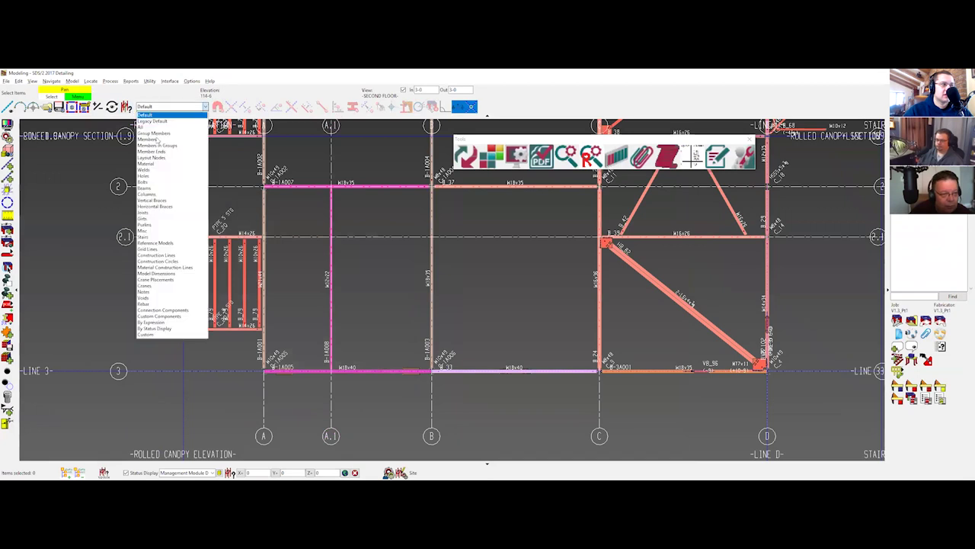
click(156, 248)
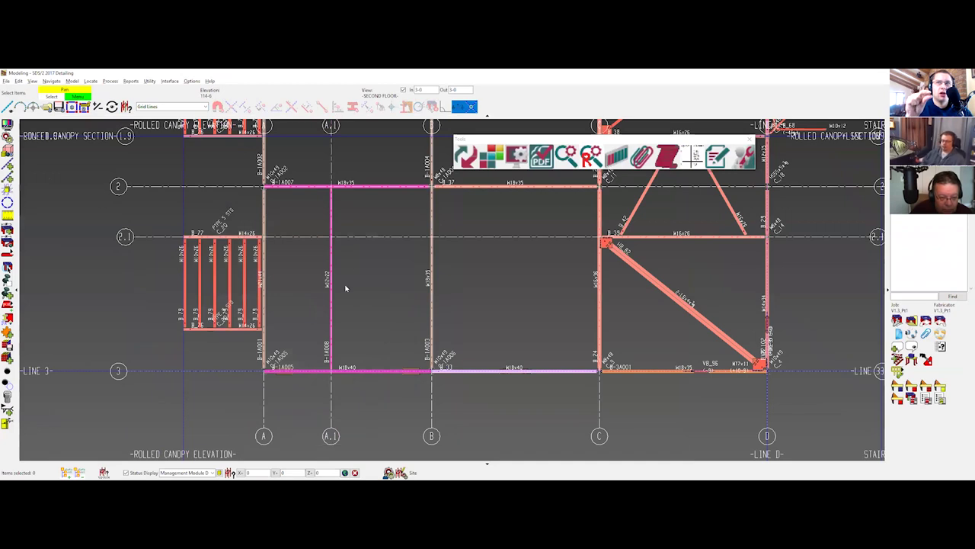
double_click(331, 147)
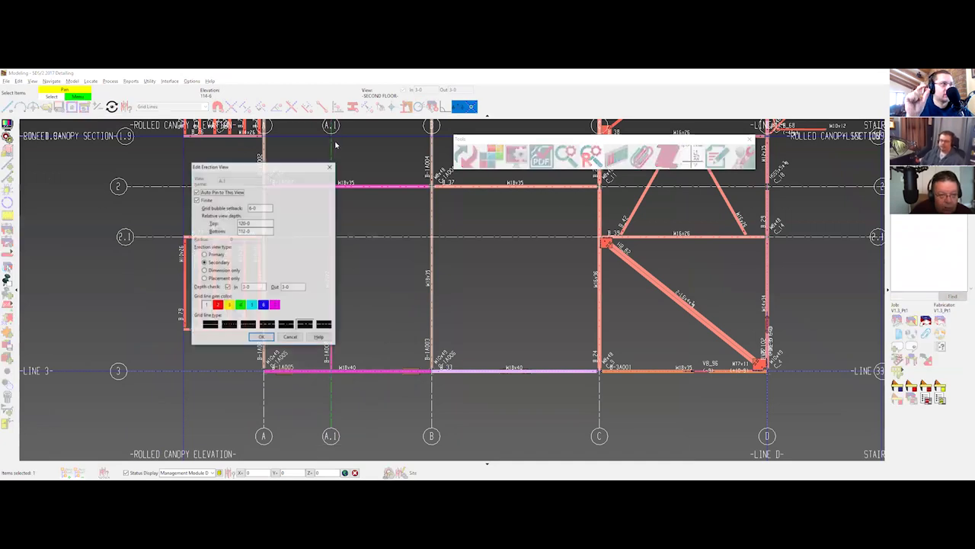
click(199, 201)
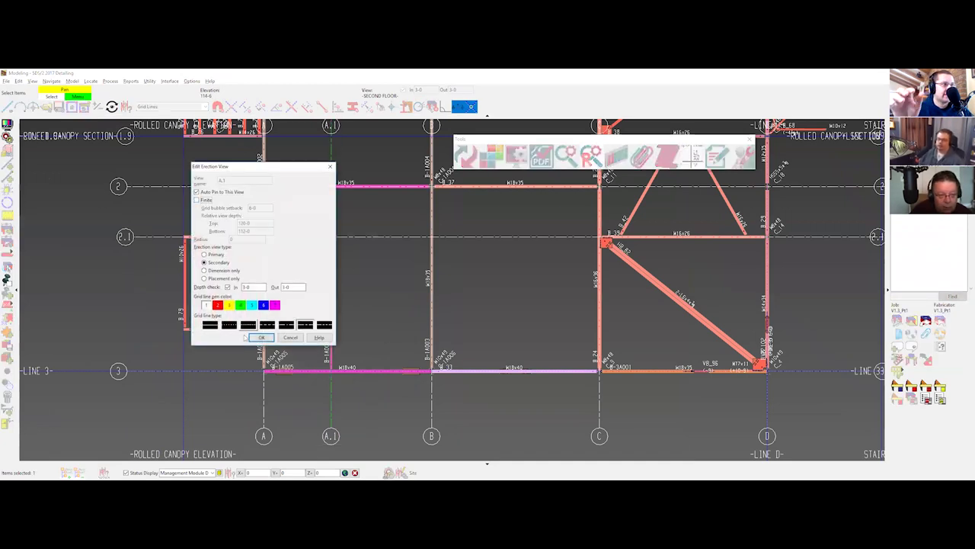
click(261, 337)
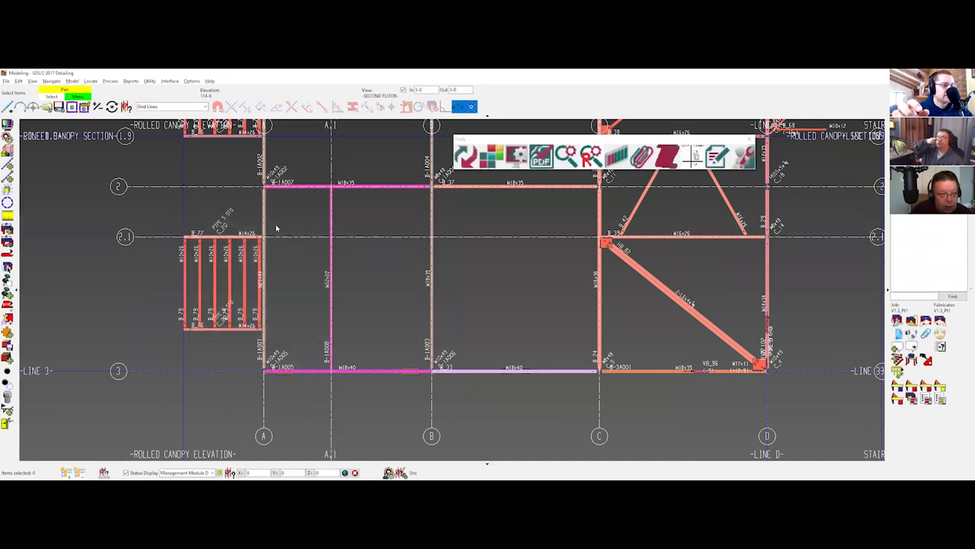
click(185, 106)
click(159, 117)
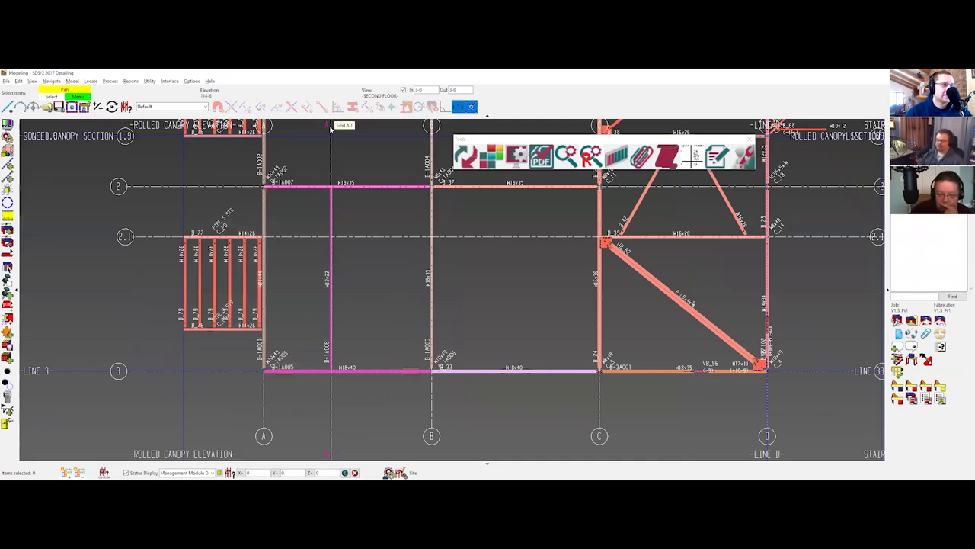
Step: Open the A.1 elevation view from its grid label to inspect it, and go back to the floor plan
double_click(329, 455)
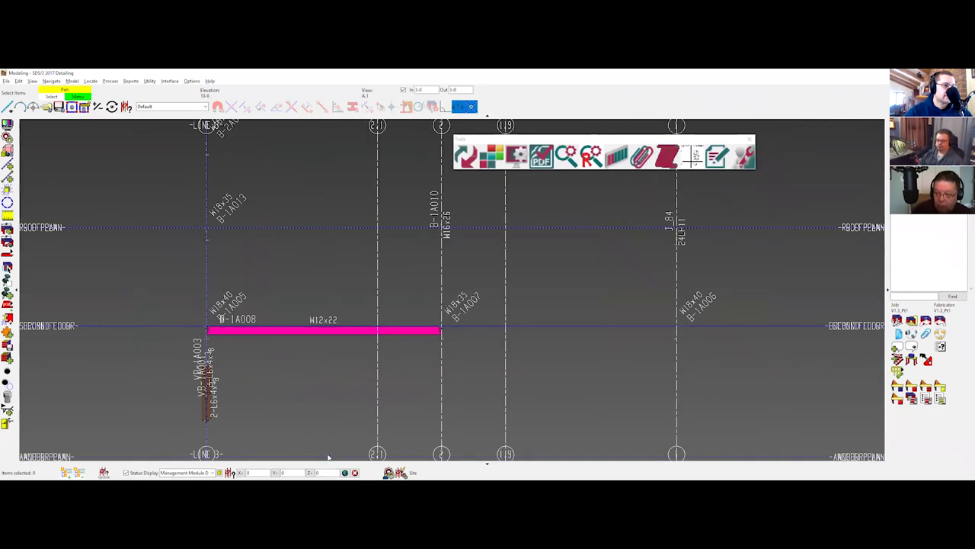
double_click(330, 456)
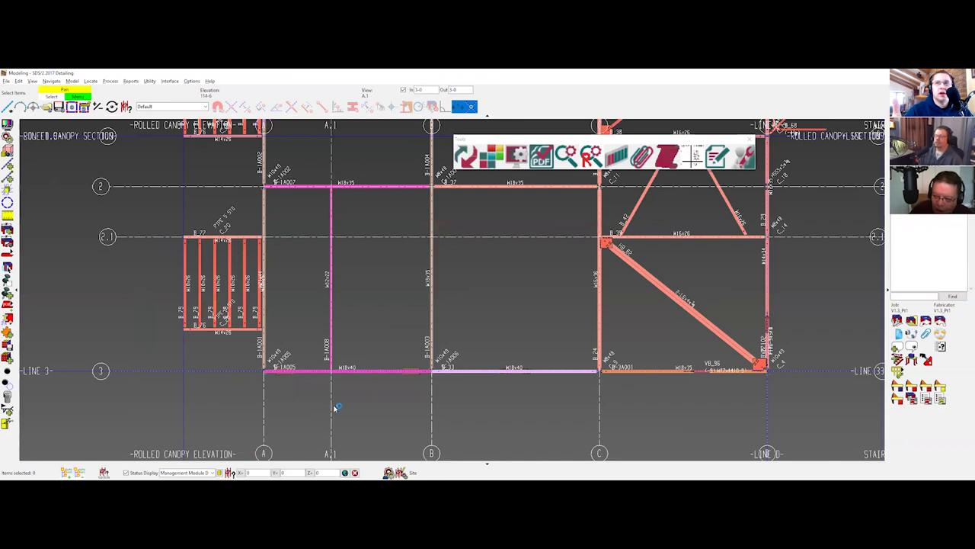
middle_drag(462, 399, 431, 373)
scroll(463, 394, down, 2)
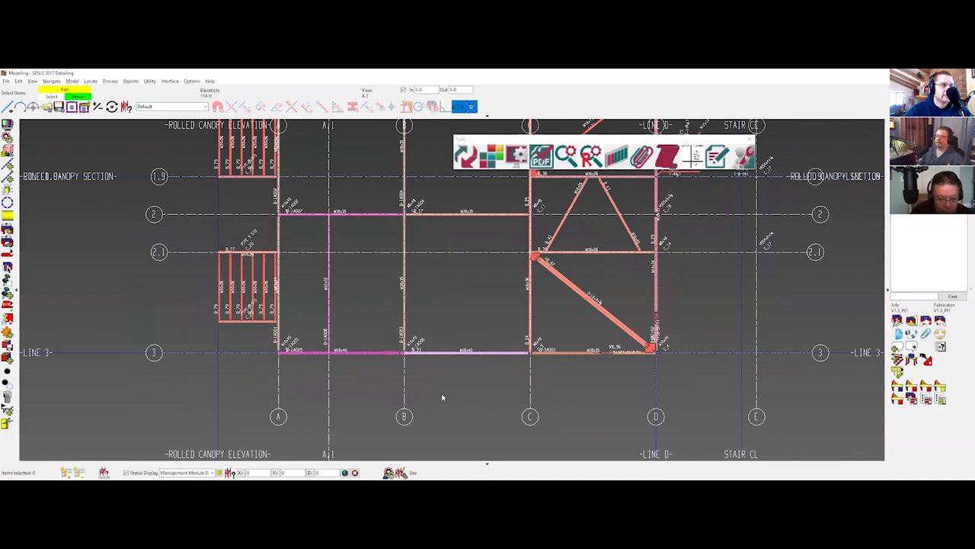
middle_drag(537, 389, 495, 373)
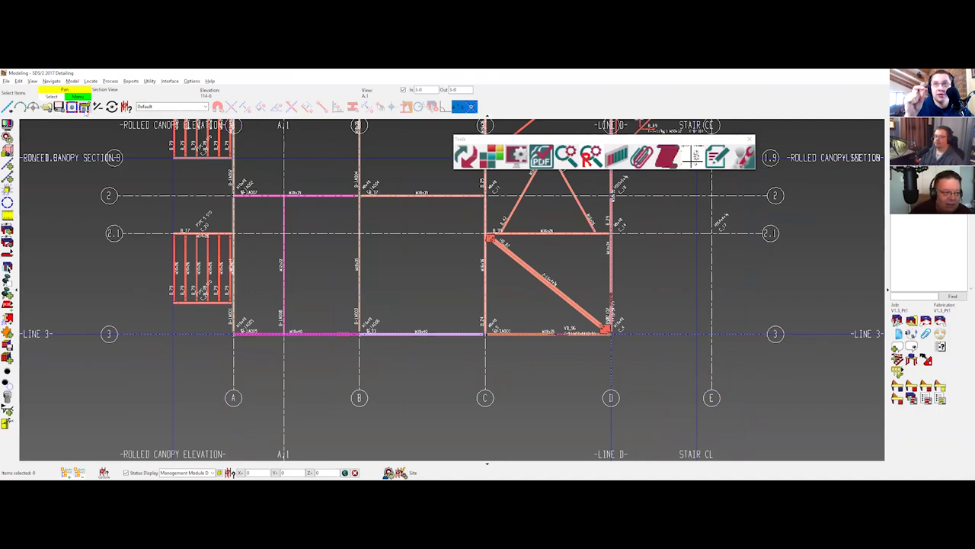
click(84, 108)
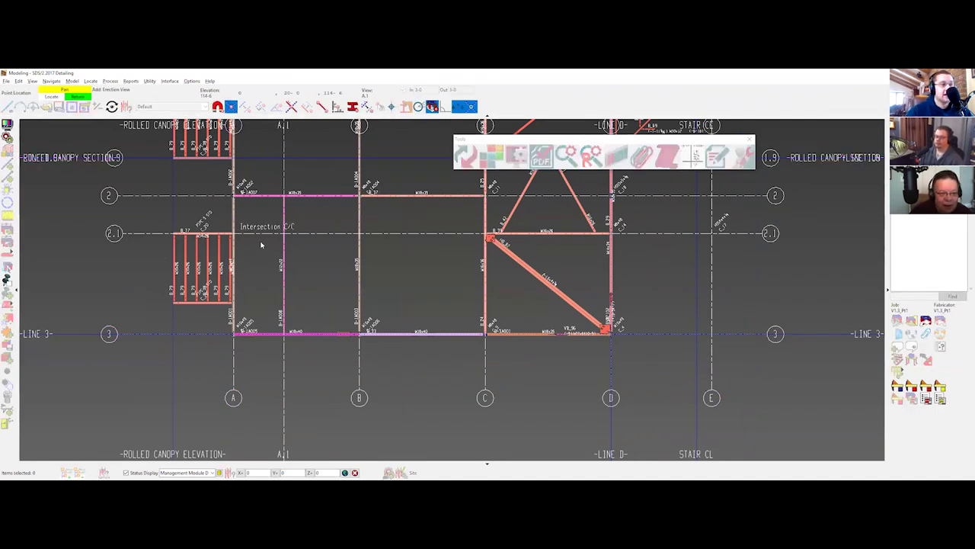
click(335, 255)
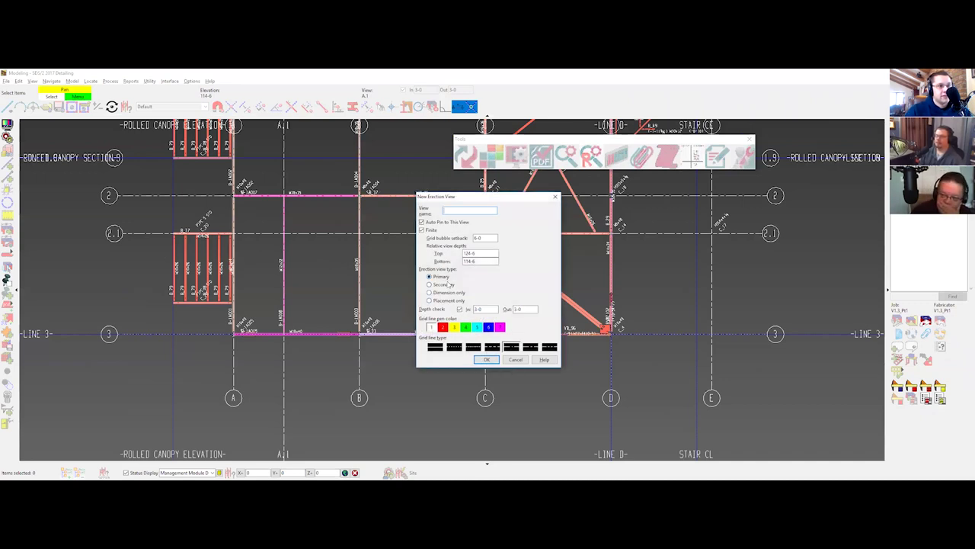
click(515, 359)
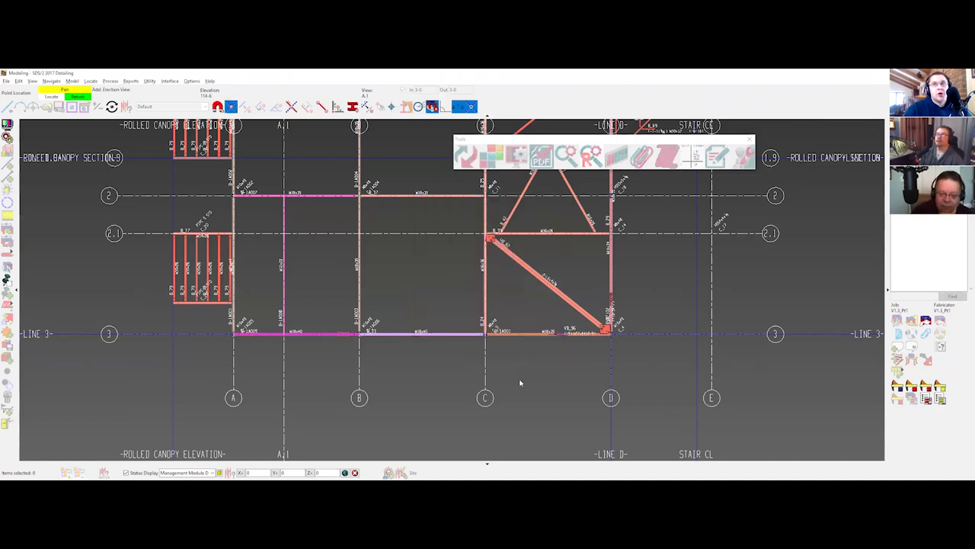
click(6, 80)
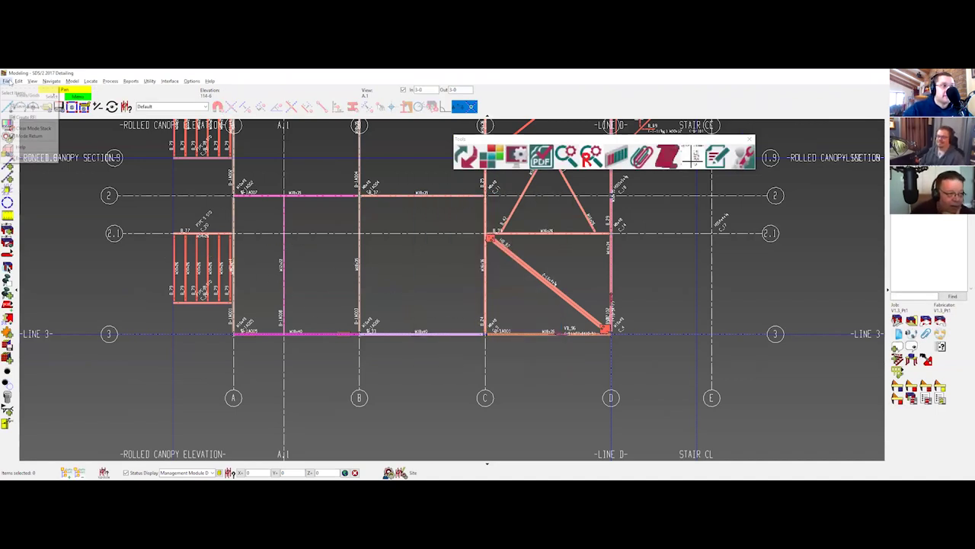
mouse_move(21, 96)
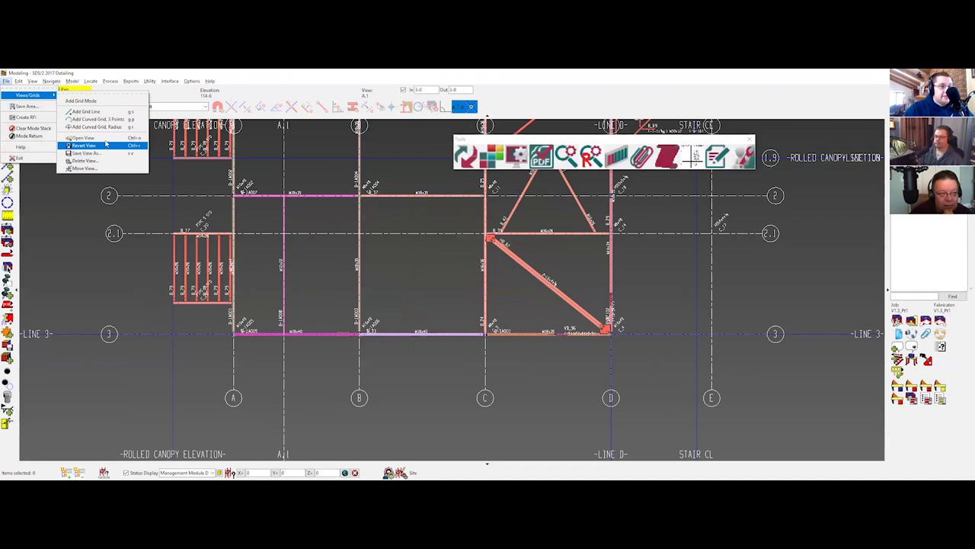
click(334, 262)
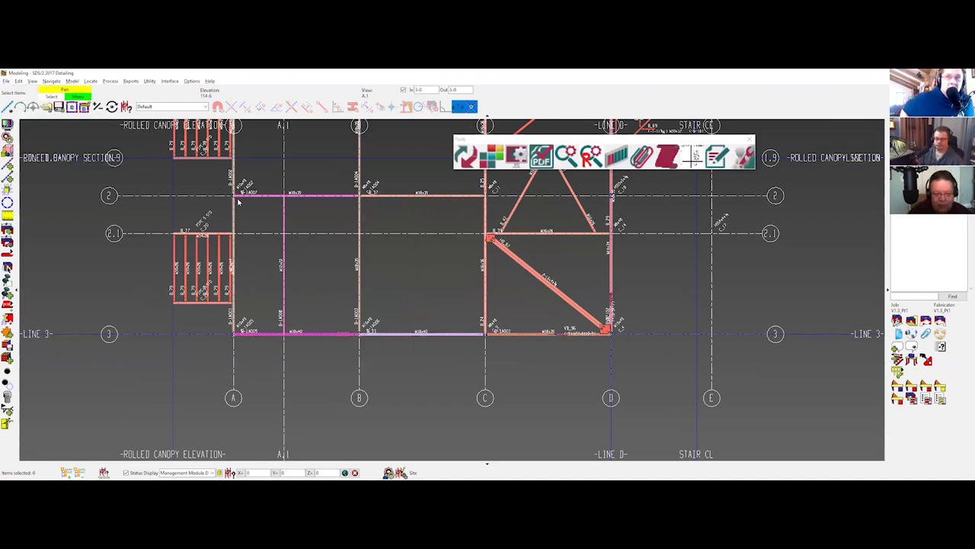
scroll(297, 218, up, 5)
click(303, 247)
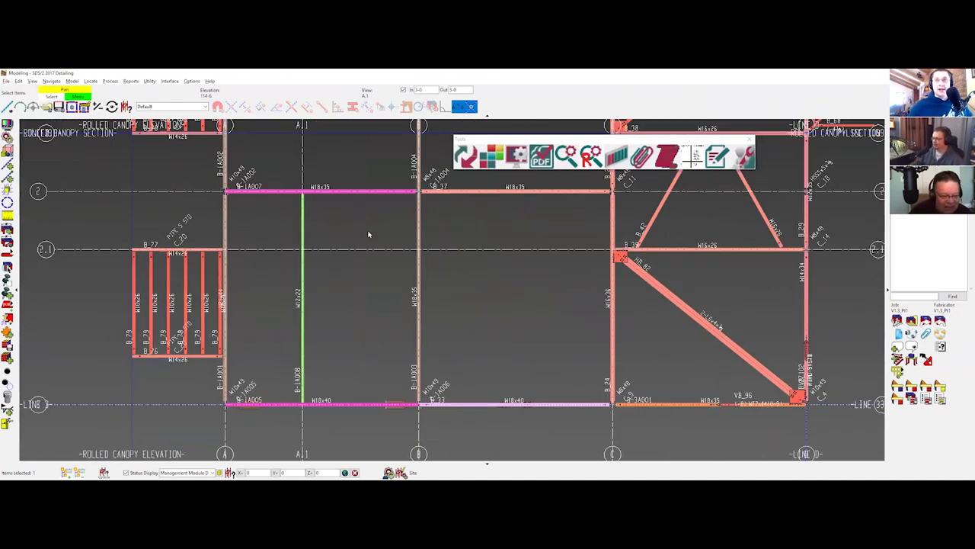
right_click(343, 213)
click(389, 385)
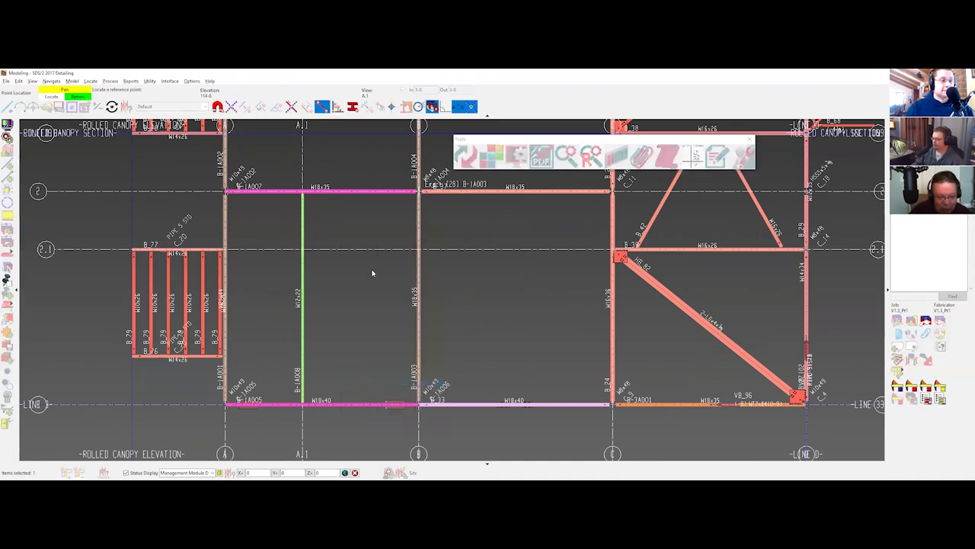
click(323, 217)
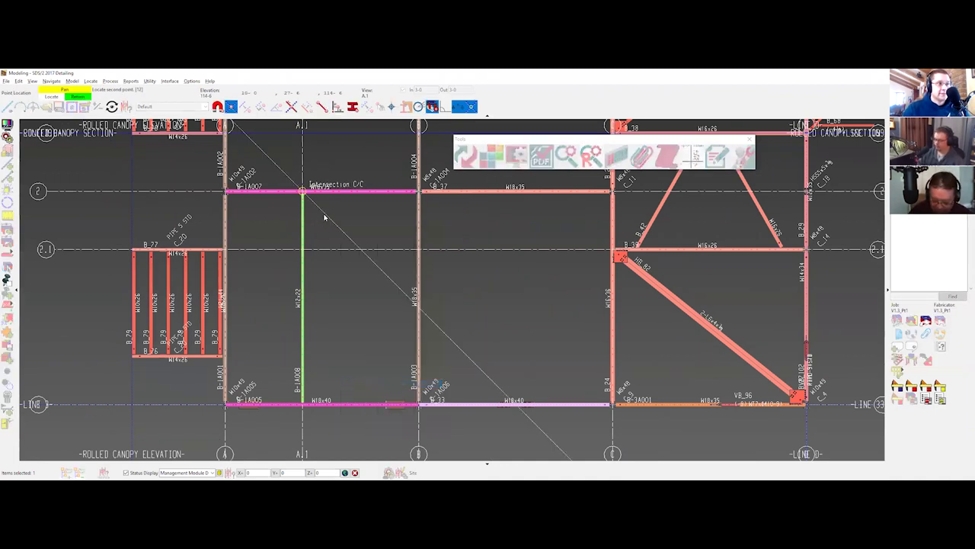
click(324, 218)
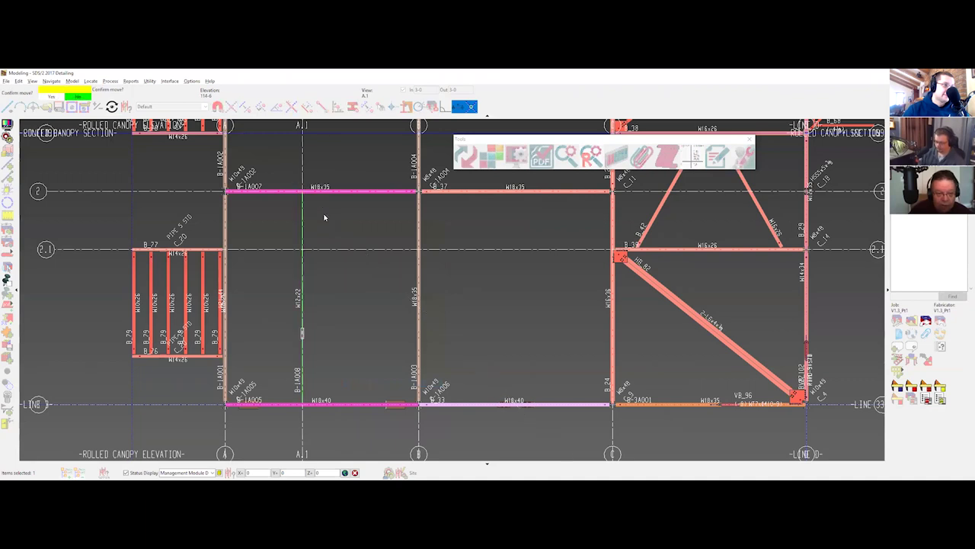
click(294, 206)
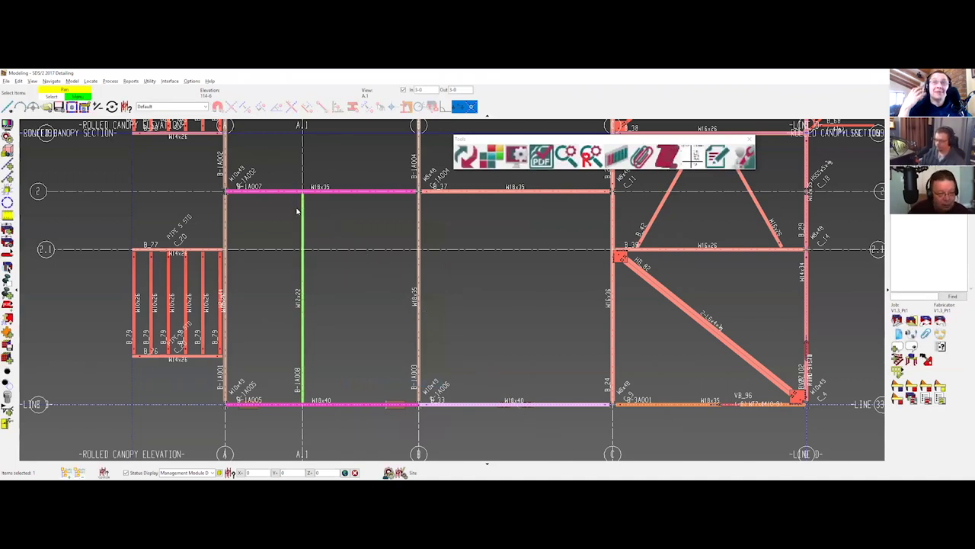
Step: Move beam B-1A008 12 inches off grid line A.1 toward grid line B, confirm the move, and dismiss the model complete warnings
scroll(305, 200, up, 1)
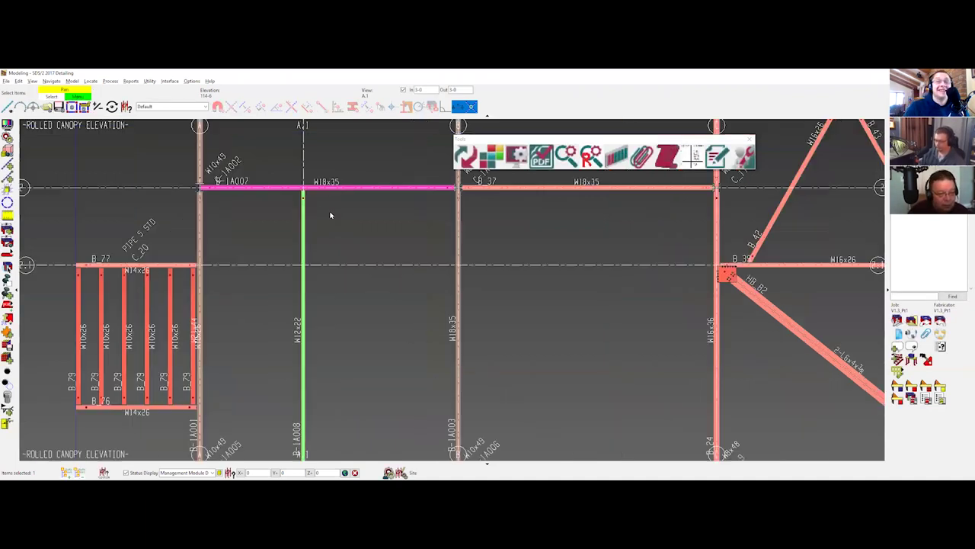
right_click(304, 243)
mouse_move(312, 261)
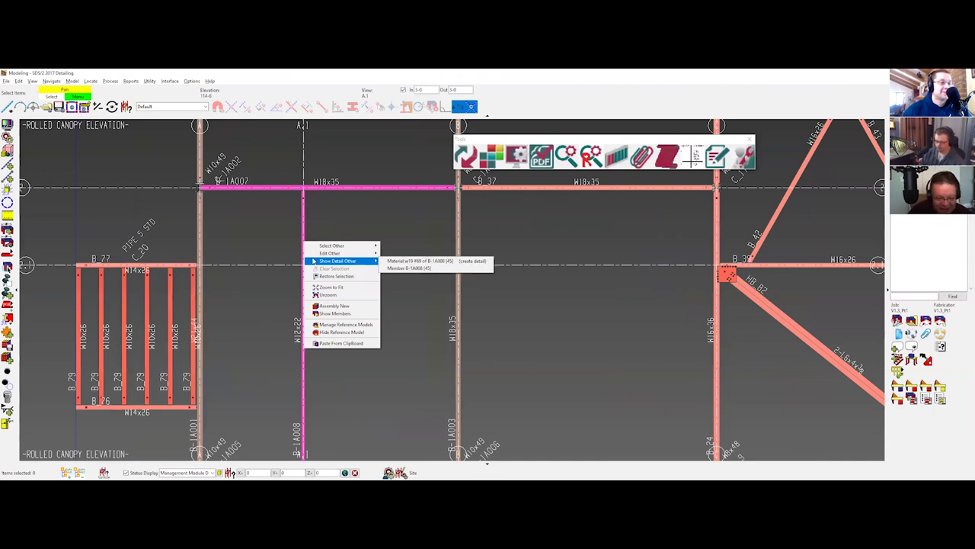
click(419, 263)
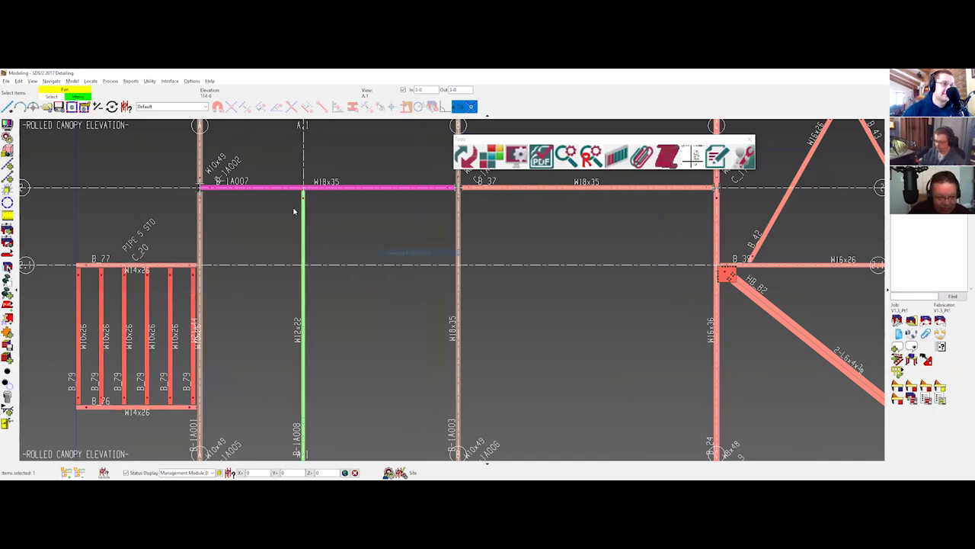
right_click(266, 142)
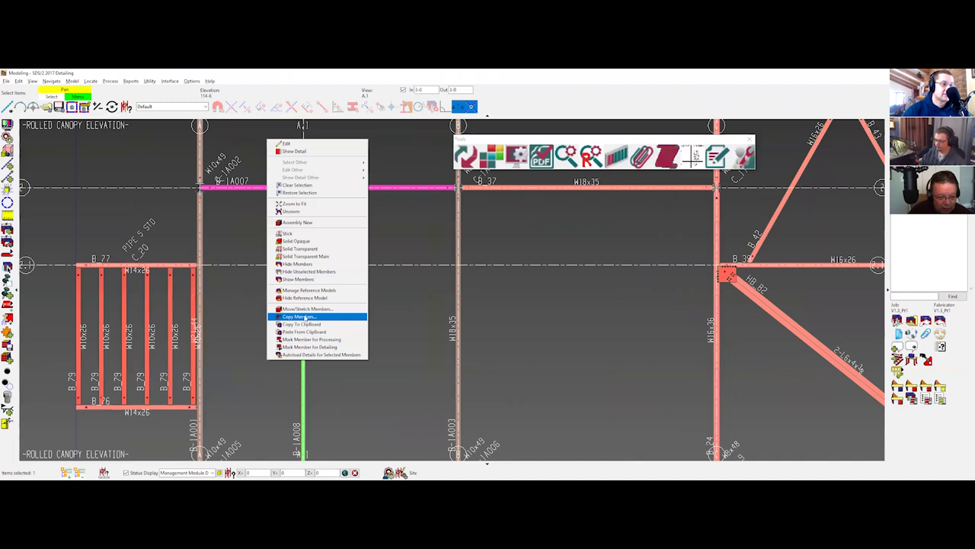
click(307, 310)
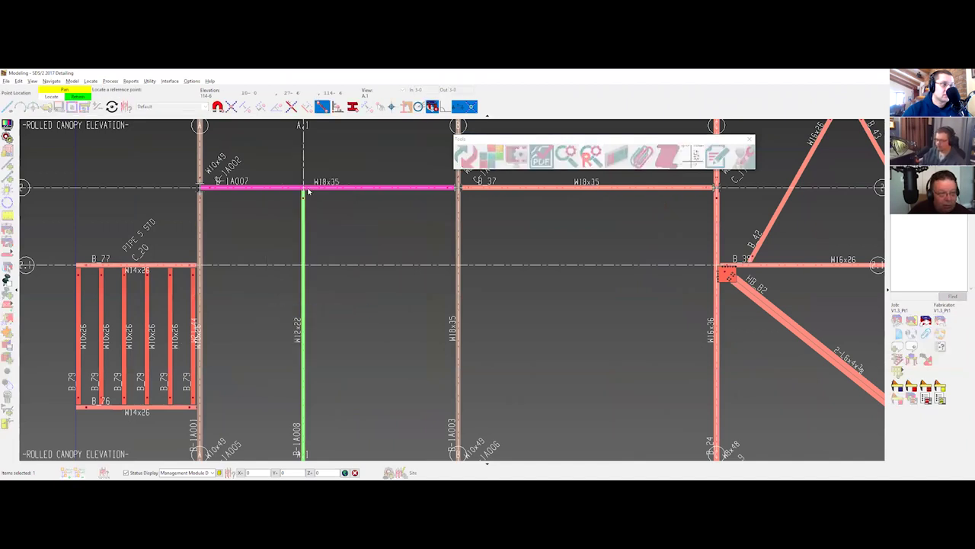
click(308, 192)
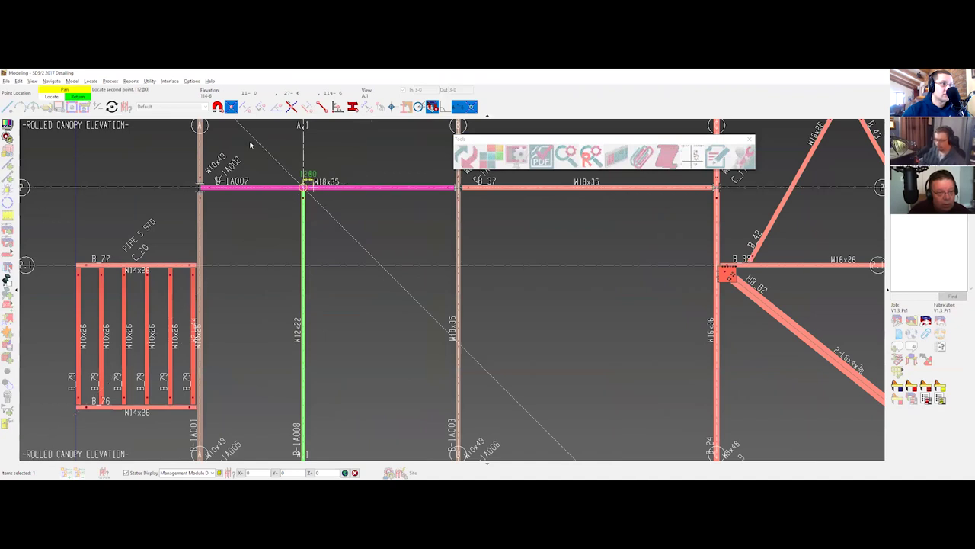
click(320, 166)
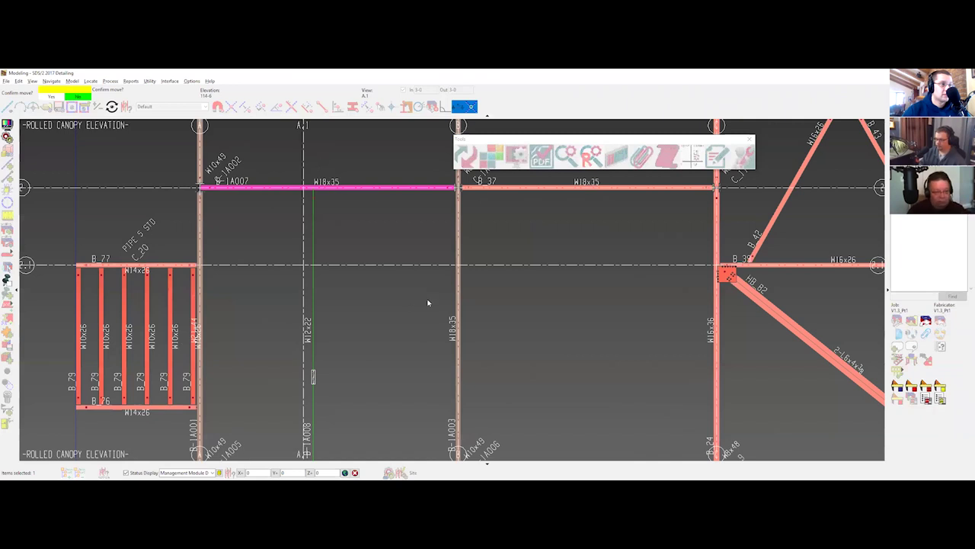
click(377, 206)
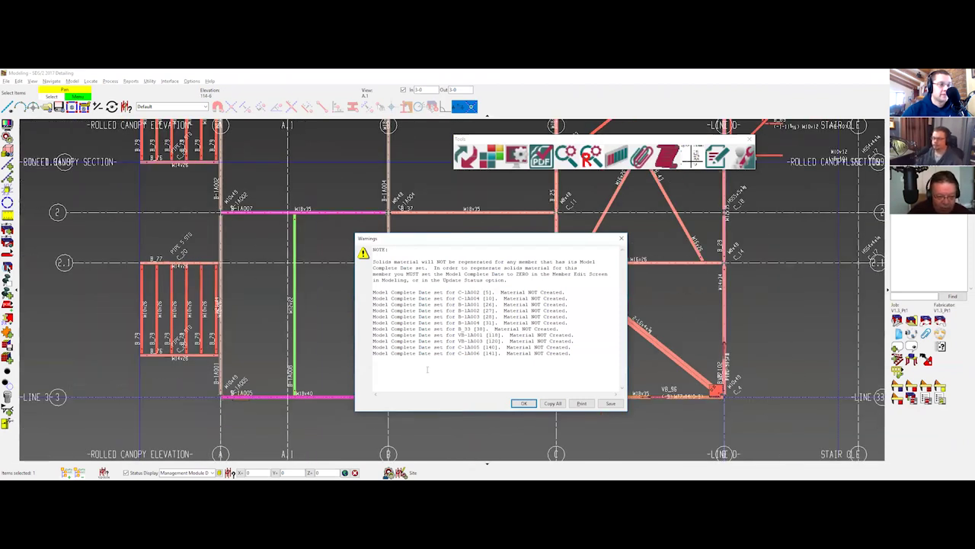
click(523, 403)
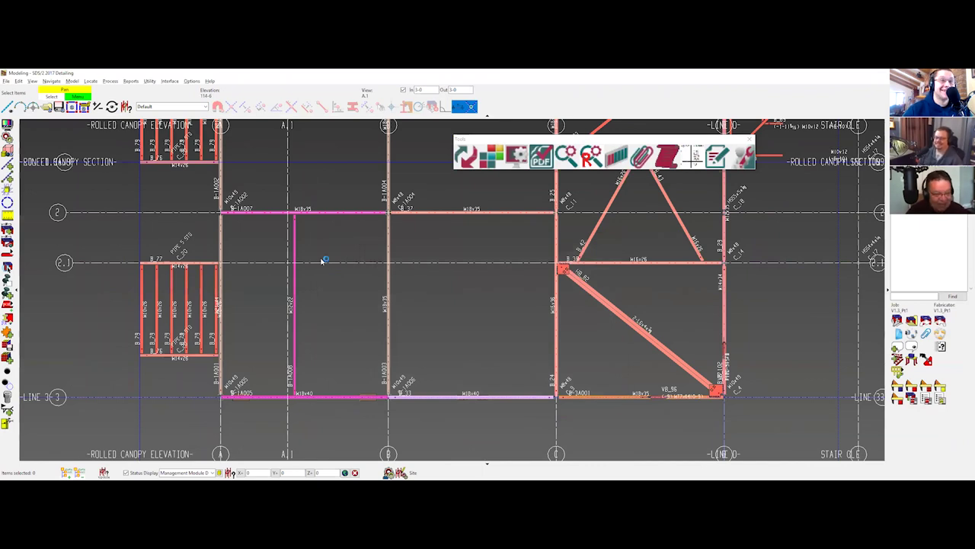
Step: Select beams B-1A005, B-1A007 and B-1A008 in a 3D view and open the Update System for them
middle_drag(320, 270, 223, 263)
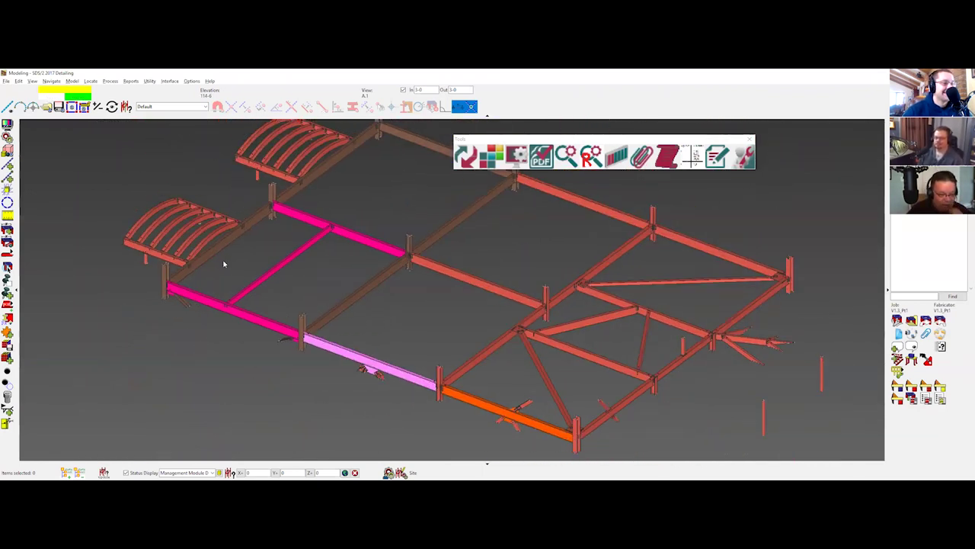
scroll(254, 330, up, 3)
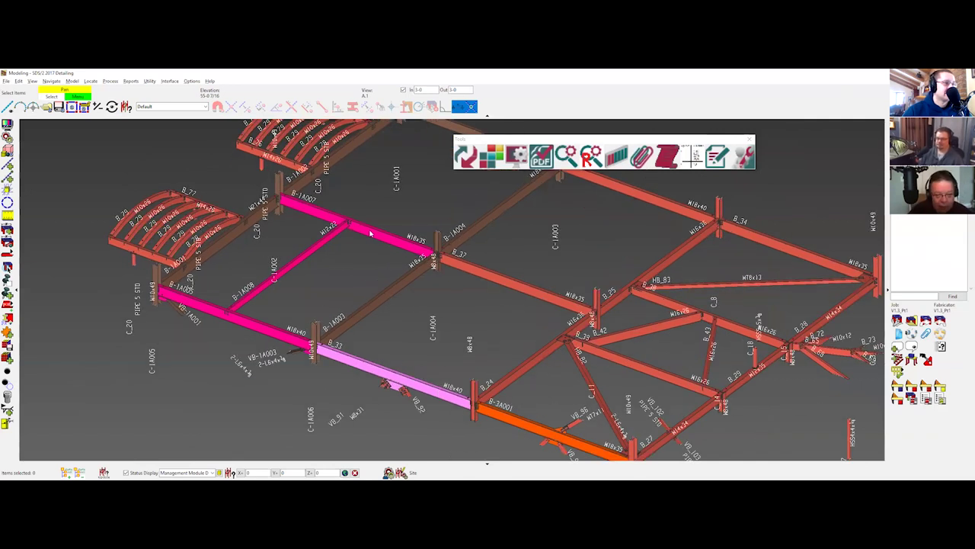
click(255, 331)
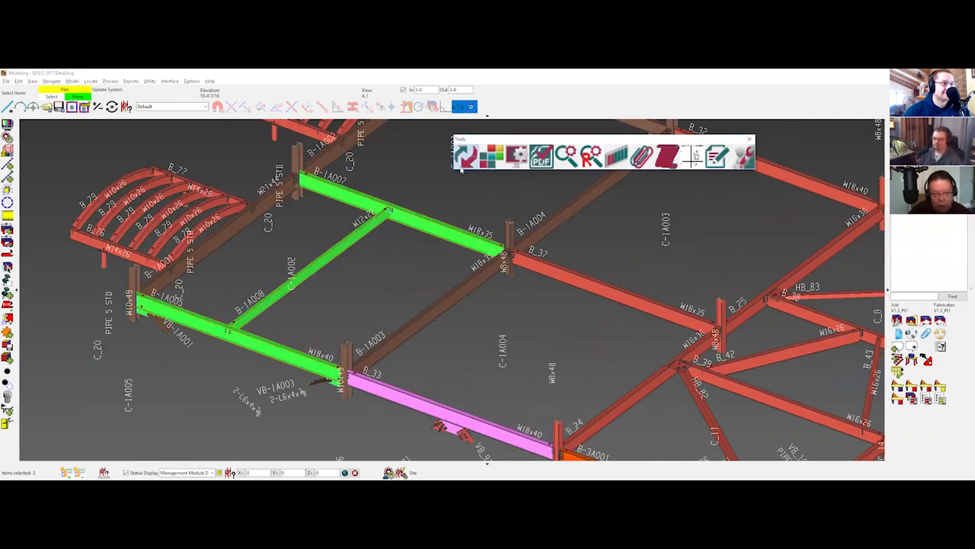
click(692, 156)
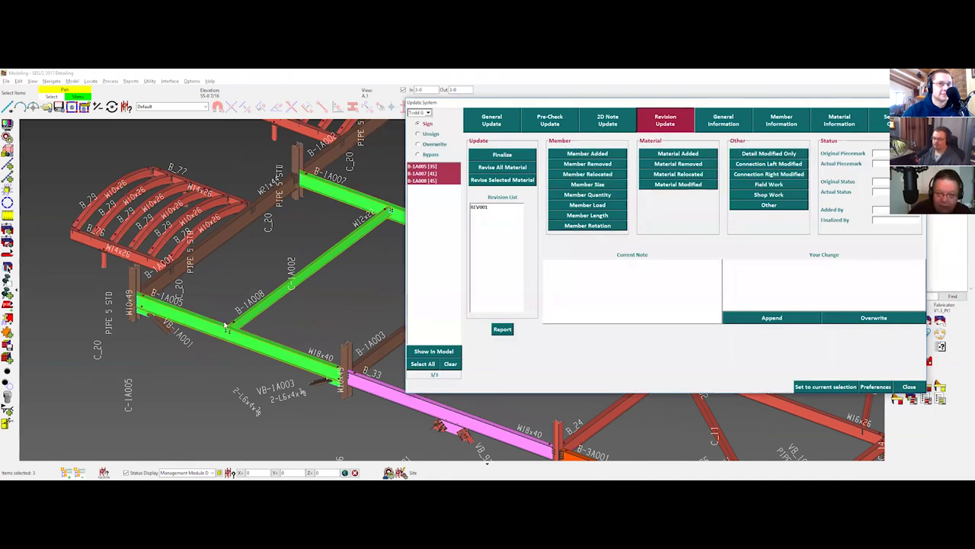
Step: Switch to the general update options in Bypass mode and exclude B-1A008 so only B-1A005 and B-1A007 are updated
click(491, 120)
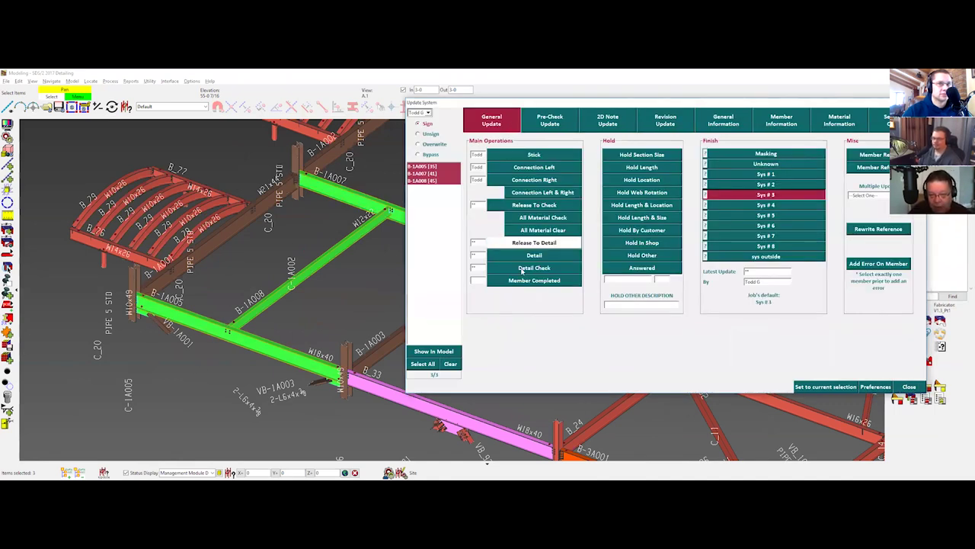
click(433, 154)
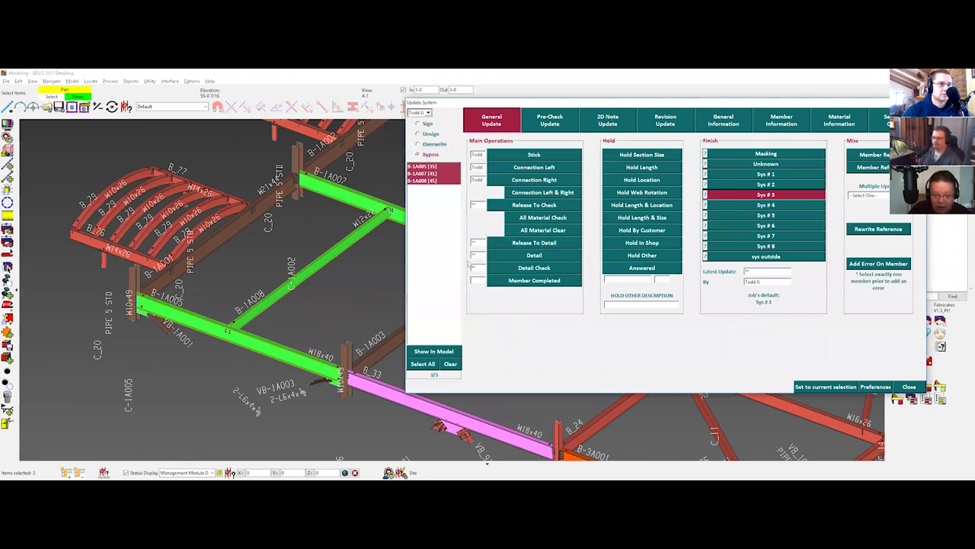
ctrl+click(431, 180)
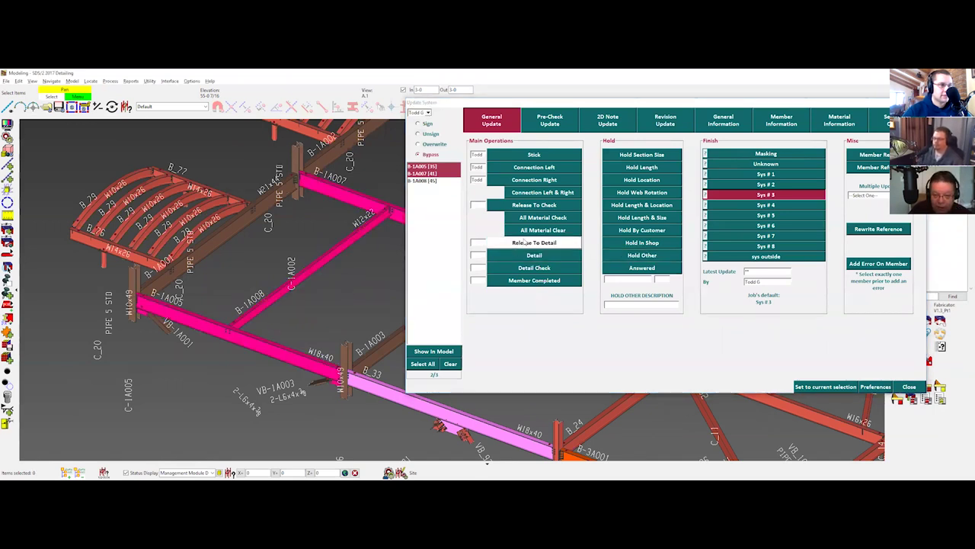
click(525, 243)
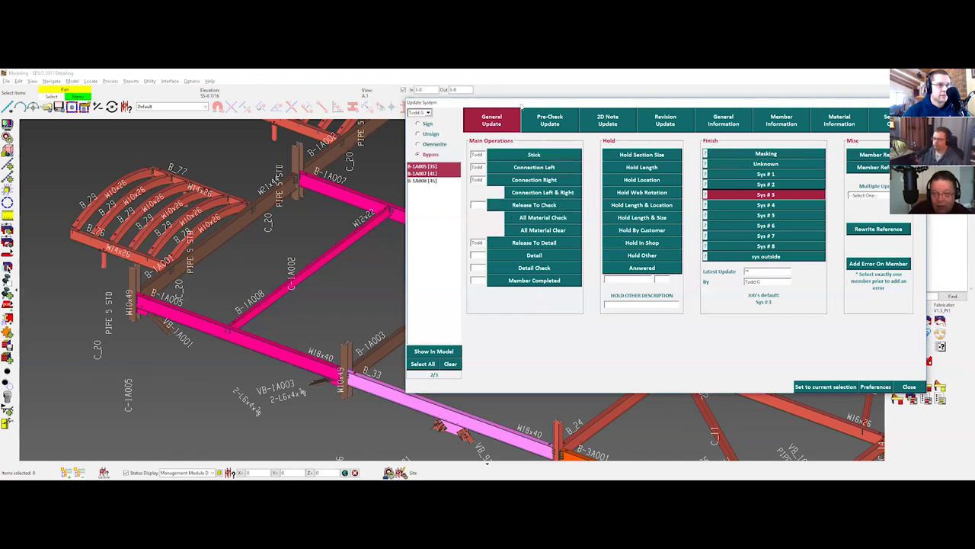
click(324, 136)
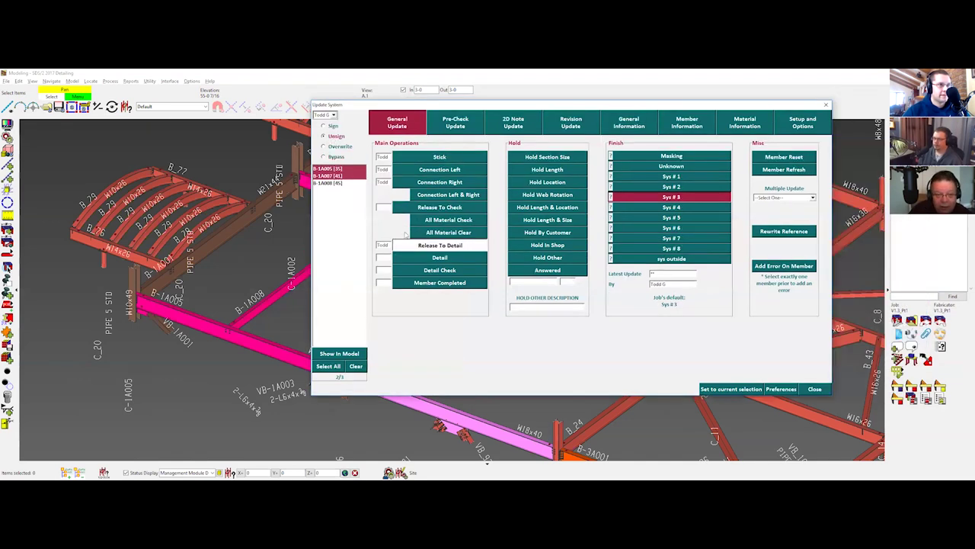
click(325, 156)
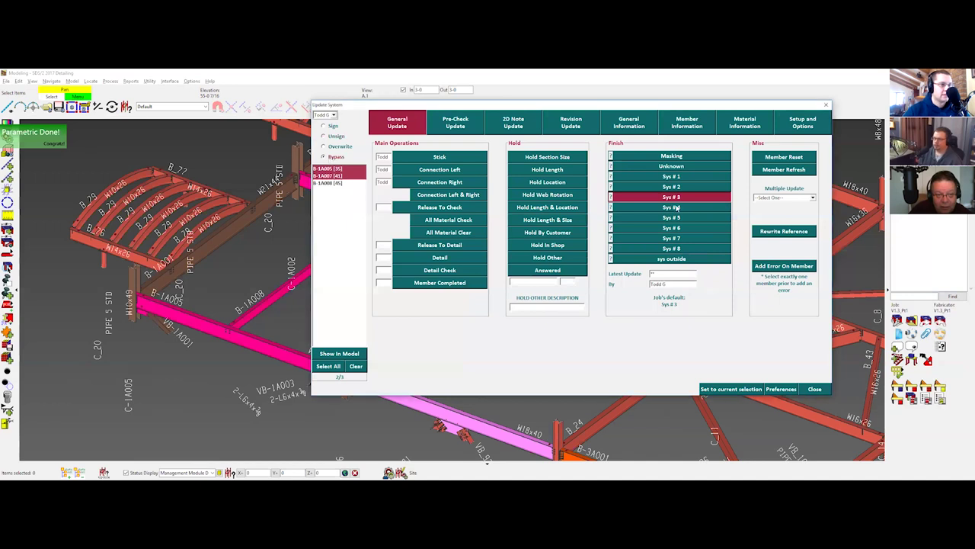
Step: Run a multiple update to Detail on B-1A005 and B-1A007, accepting their piecemarks and the annotation settings, and close the log and Update System
click(792, 197)
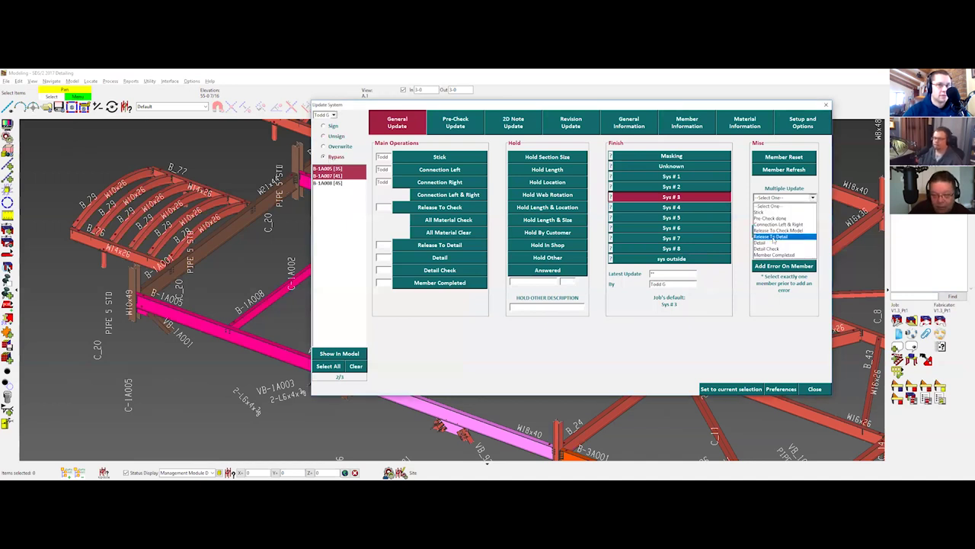
click(772, 240)
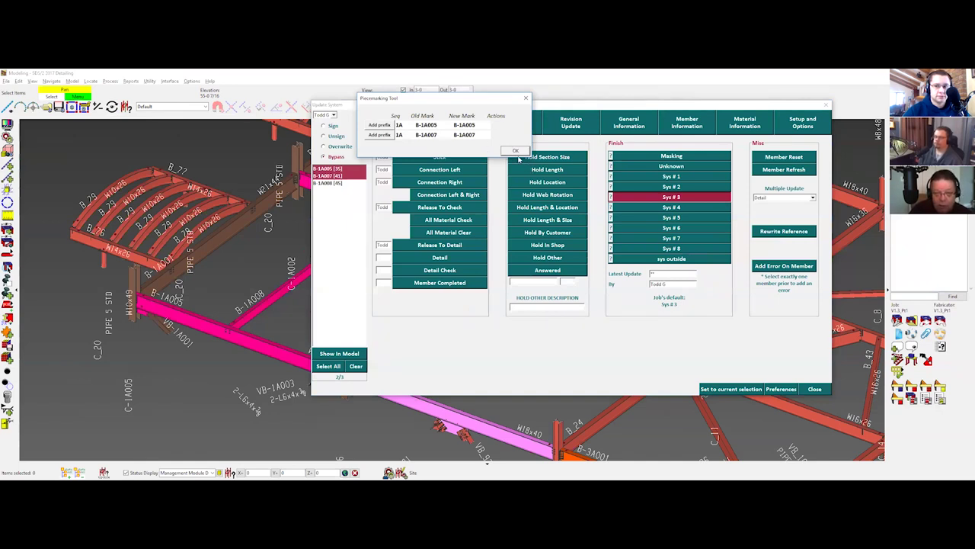
click(515, 151)
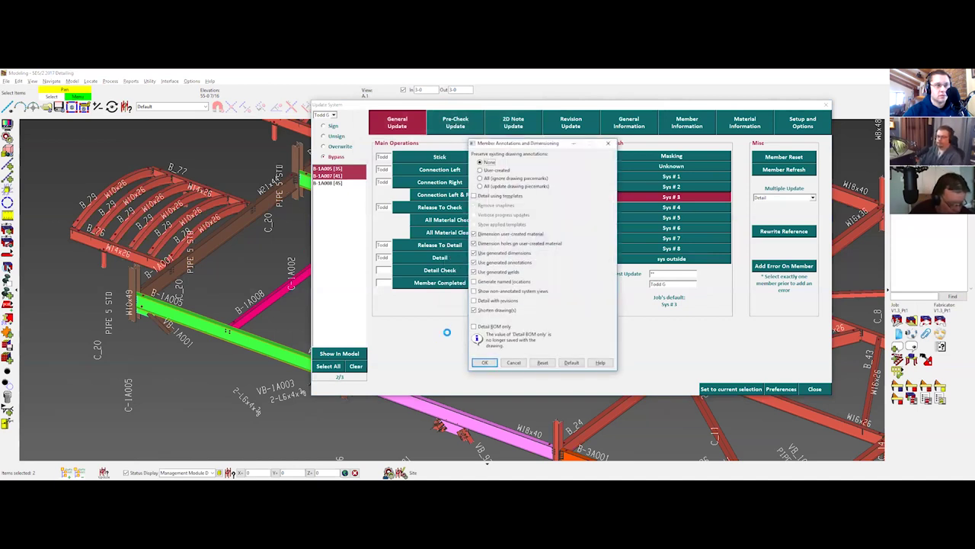
click(486, 363)
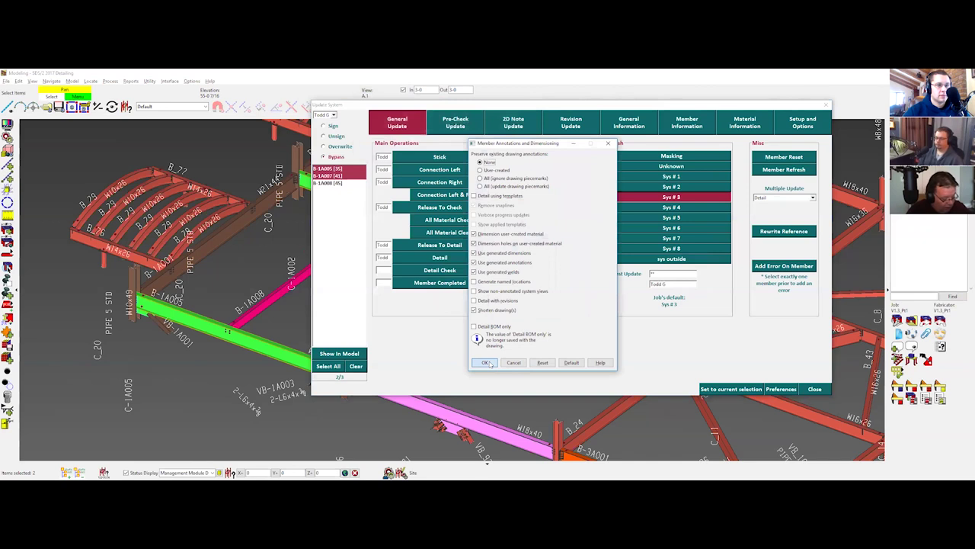
click(486, 362)
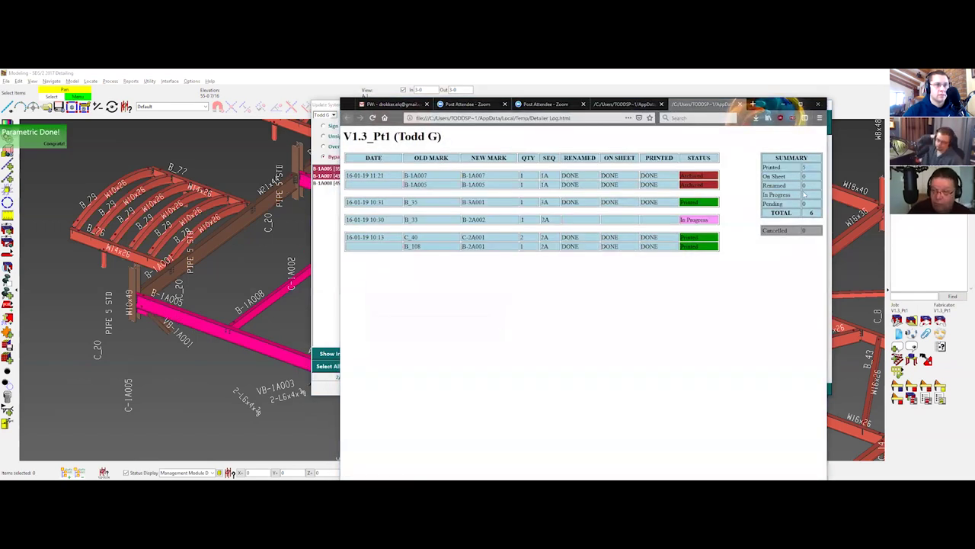
click(784, 104)
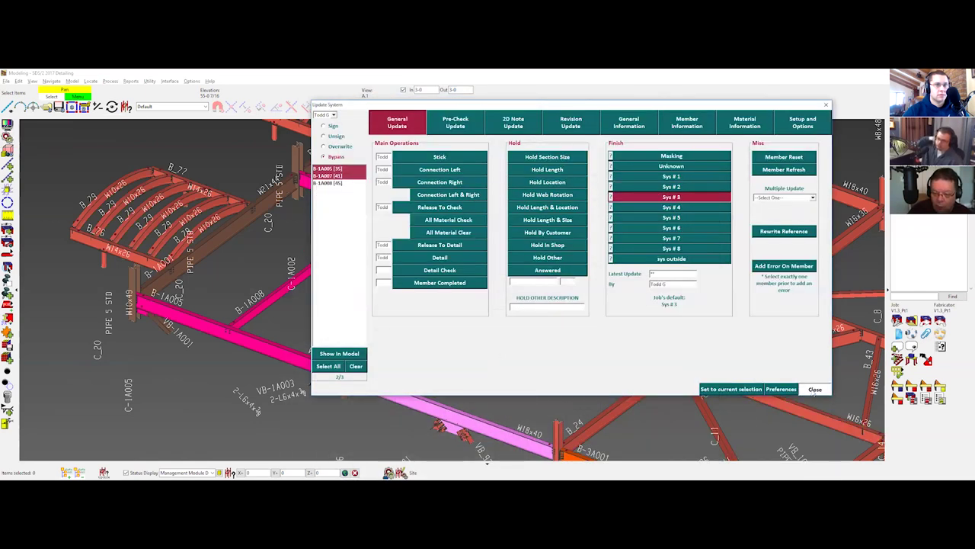
click(814, 389)
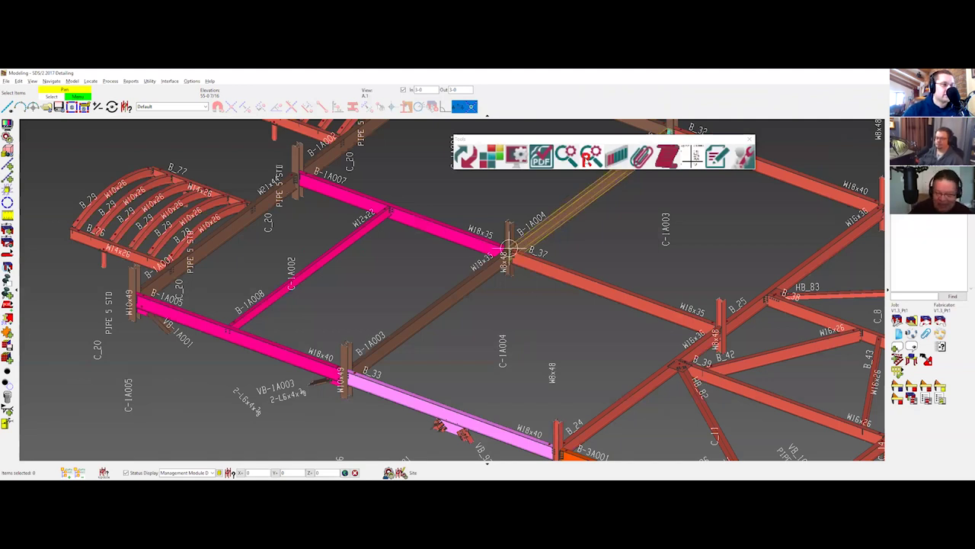
Step: Open the member detail drawing of beam B-1A005 from the model
scroll(371, 286, up, 3)
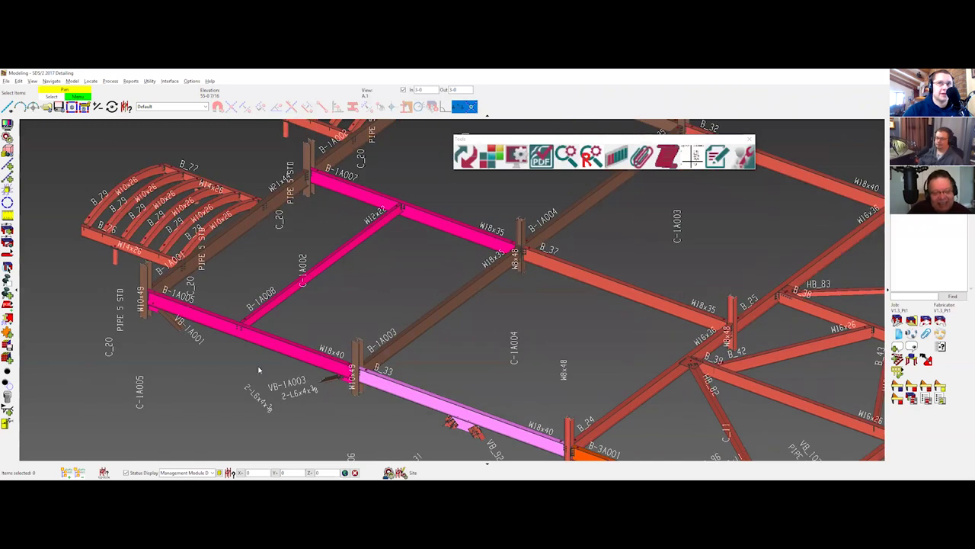
right_click(256, 357)
mouse_move(293, 368)
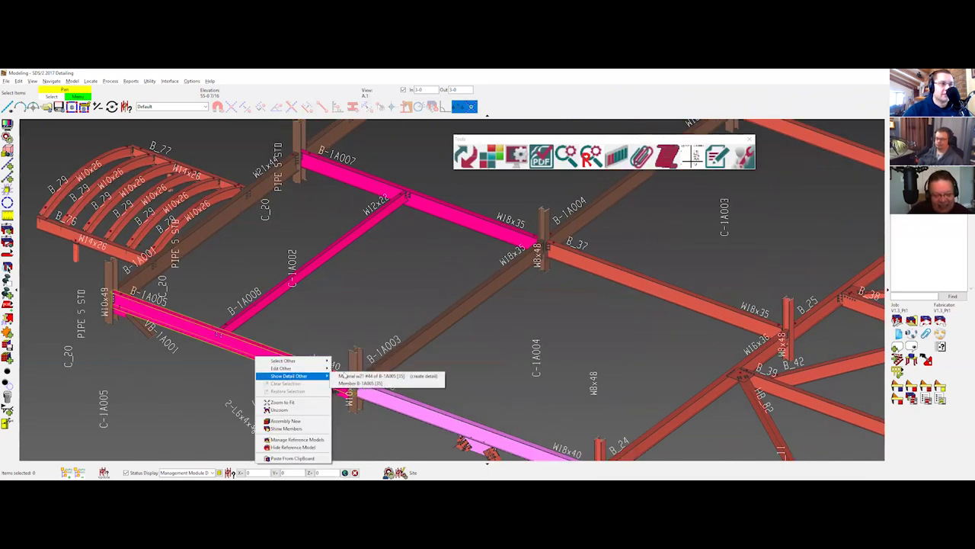
click(349, 383)
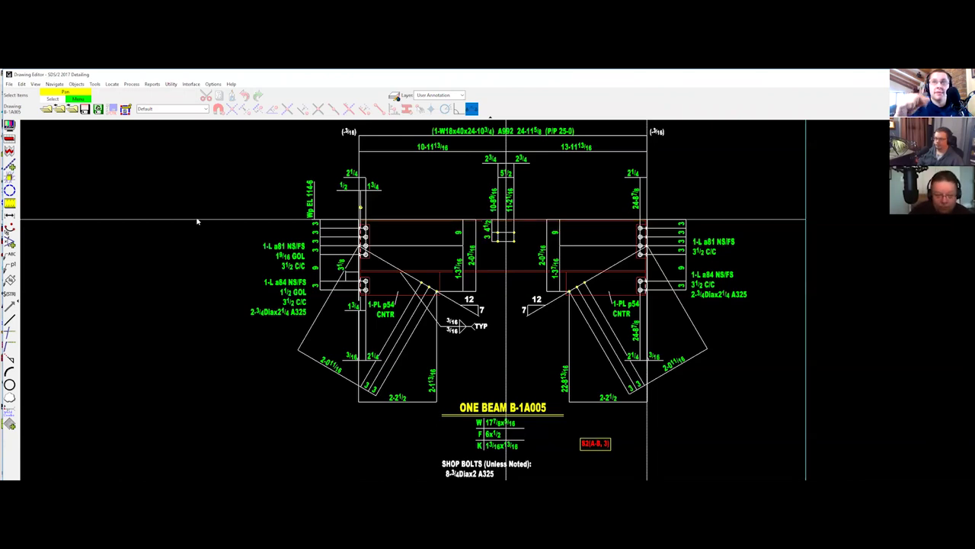
Step: Draw a revision cloud around the beam's middle hole group, save drawing B-1A005, and return to the model
click(10, 397)
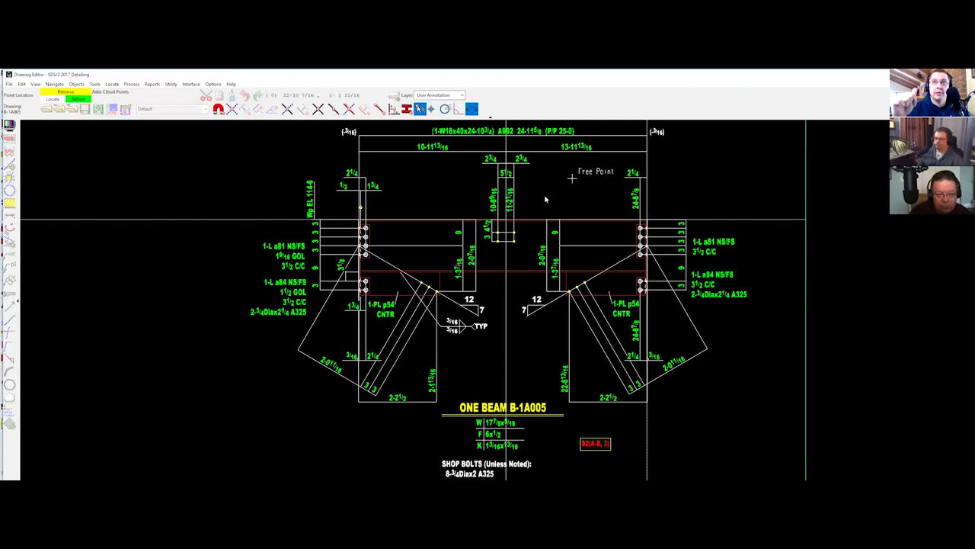
click(516, 247)
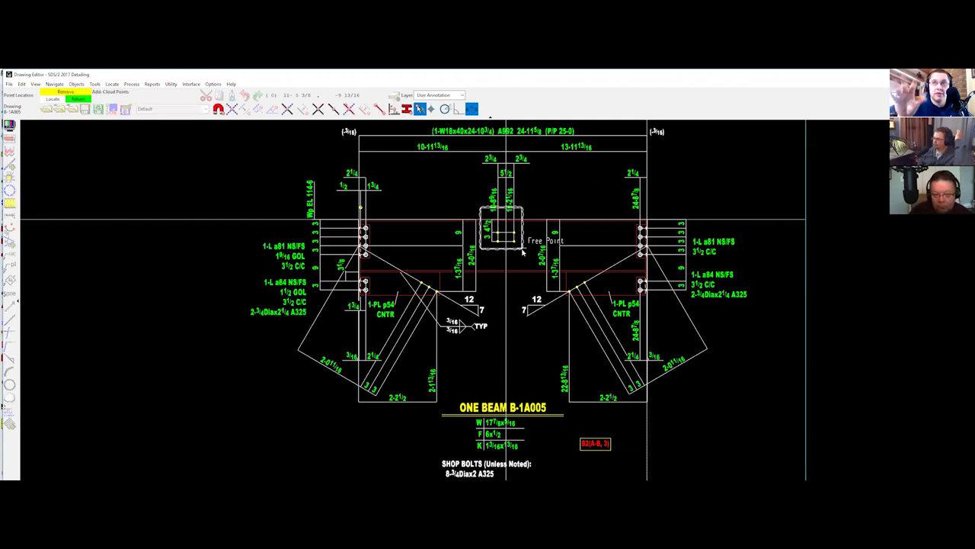
right_click(566, 178)
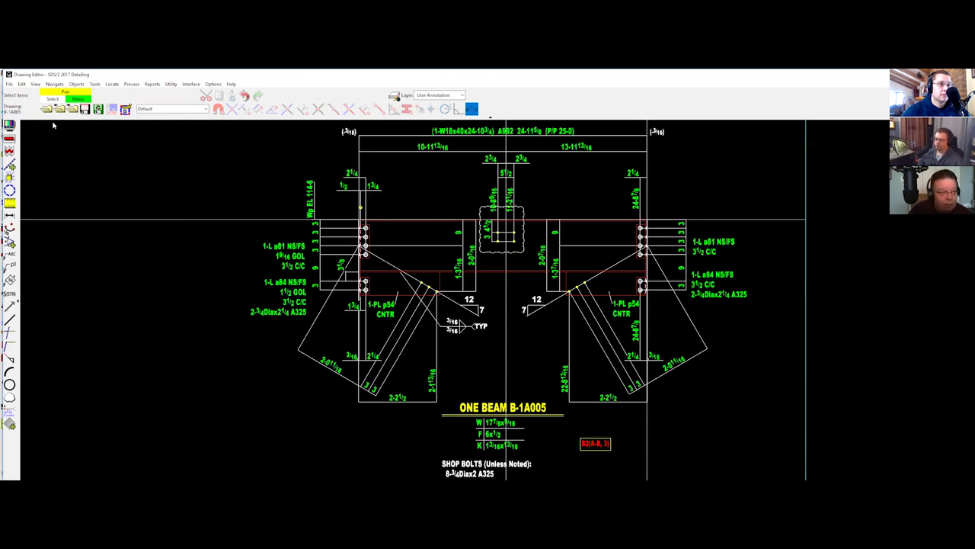
click(85, 109)
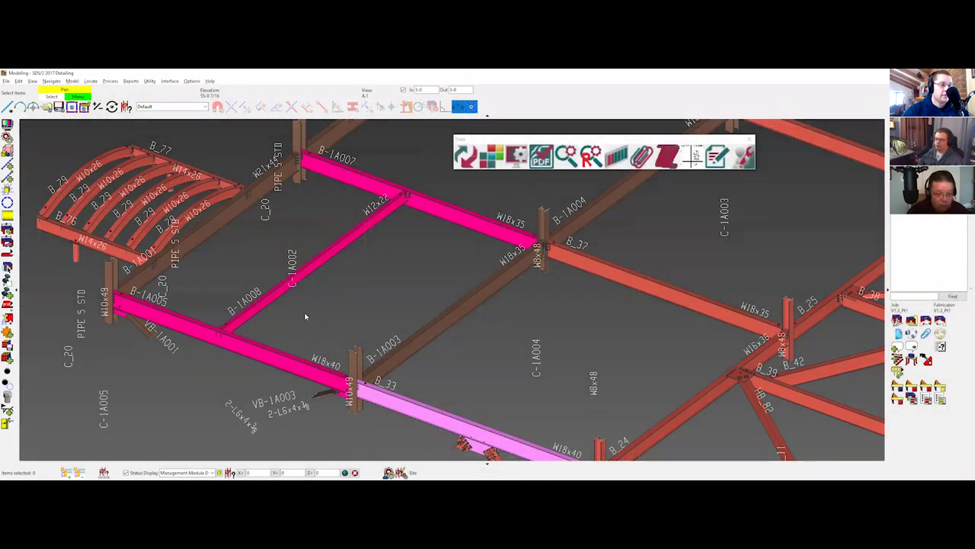
click(299, 150)
click(221, 330)
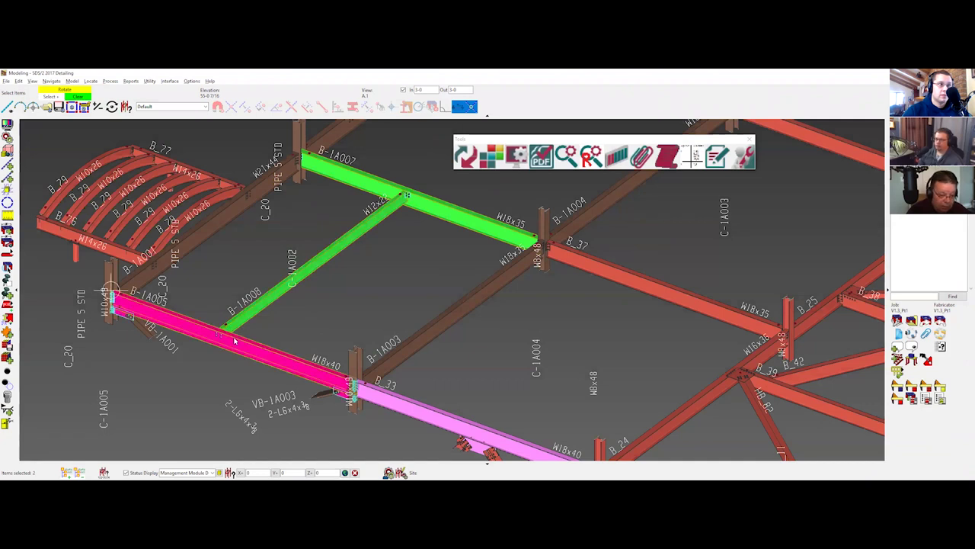
click(352, 306)
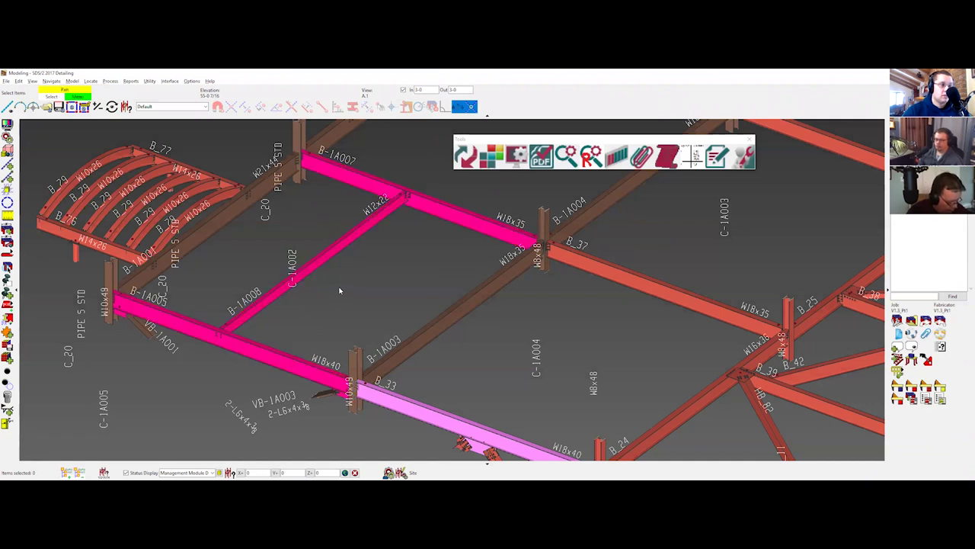
Step: Select beams B-1A005, B-1A007 and B-1A008 and finalize their REV001 revision in the Update System
click(426, 204)
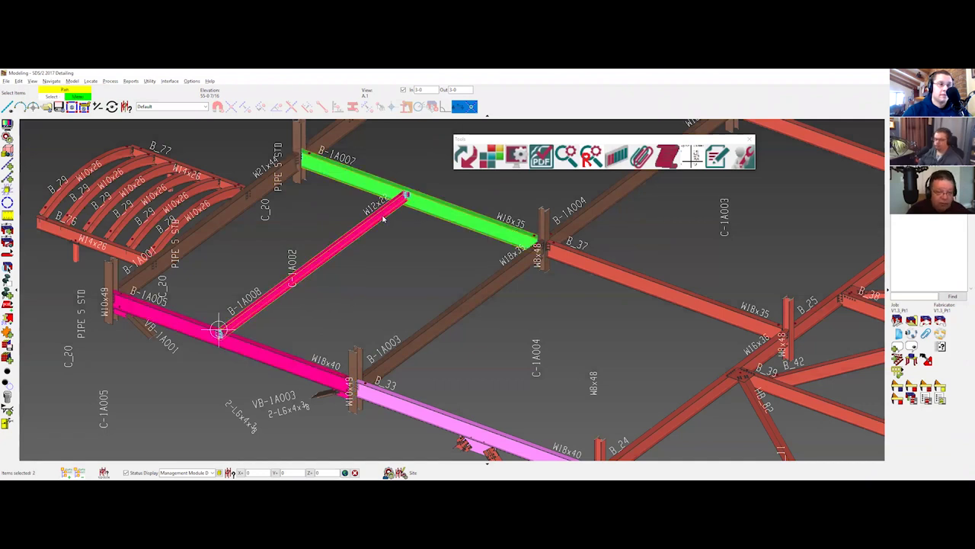
click(389, 210)
click(245, 351)
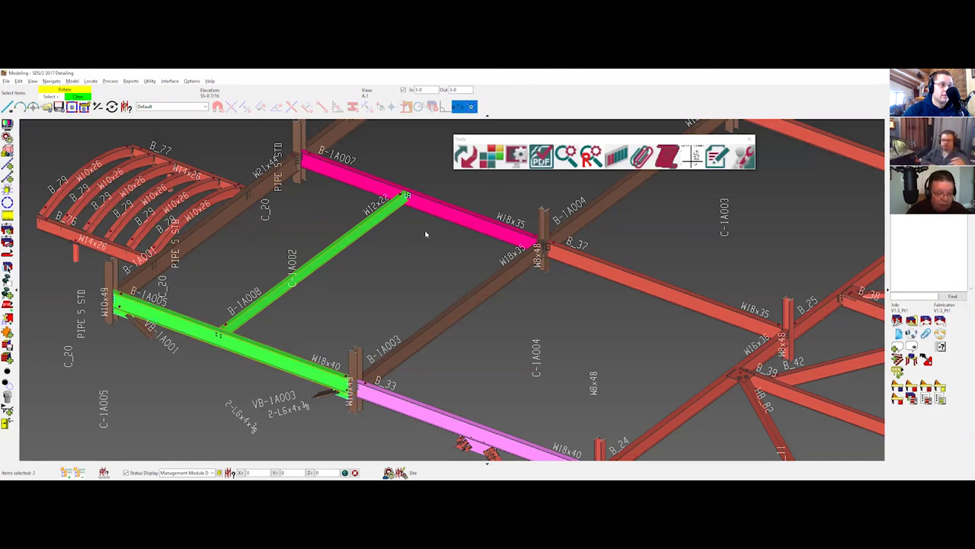
click(446, 213)
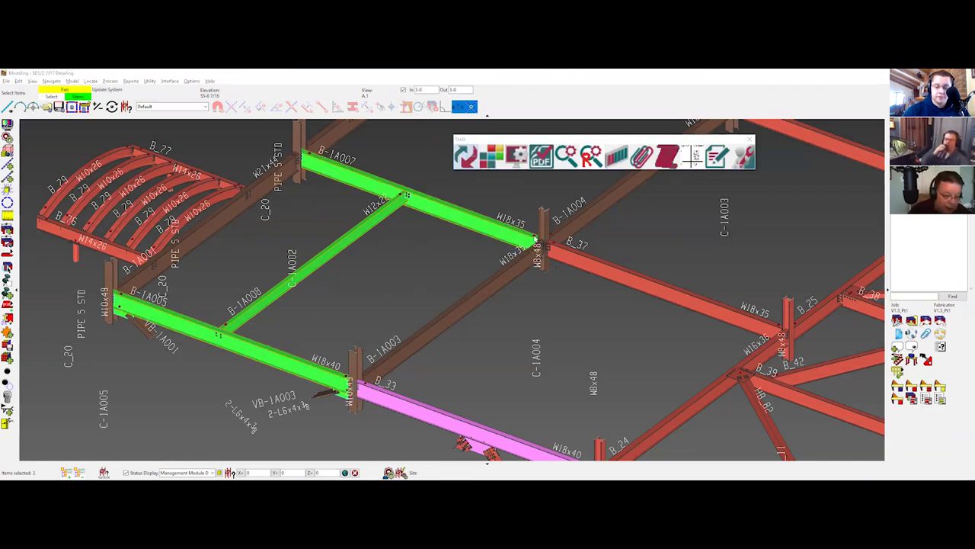
click(692, 157)
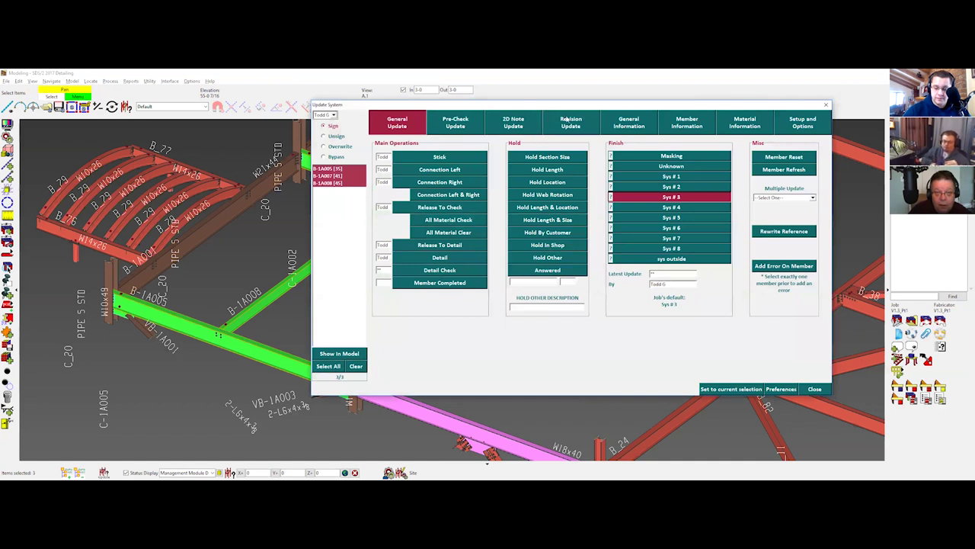
click(568, 121)
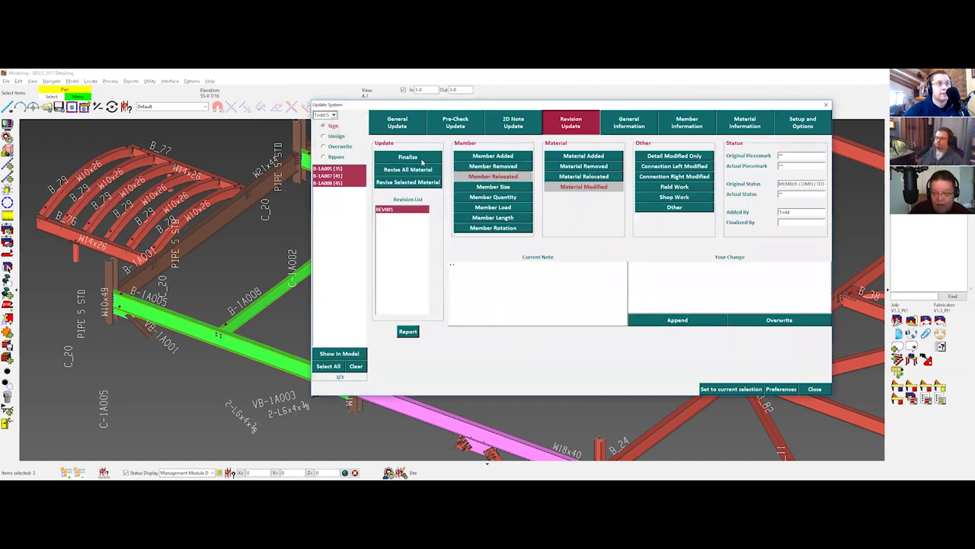
click(232, 270)
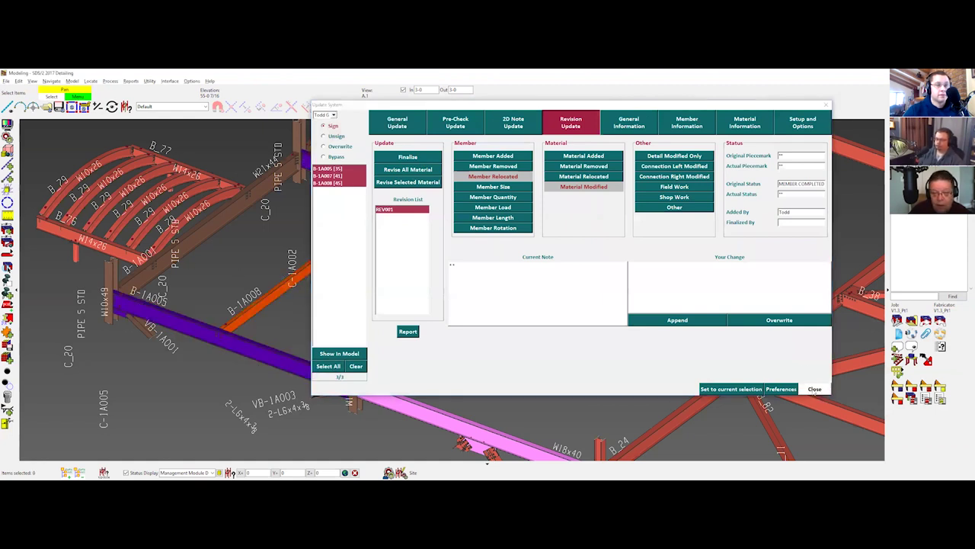
click(813, 389)
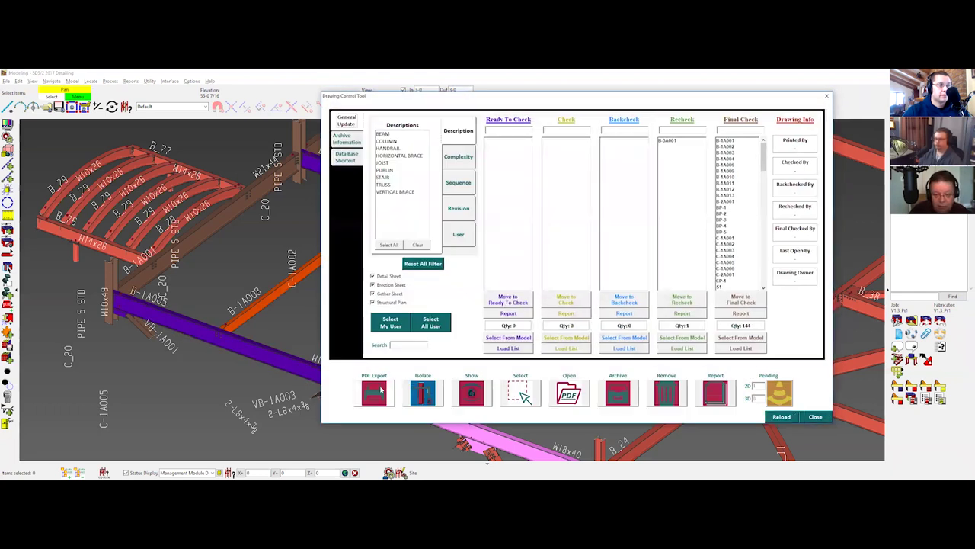
Step: Export the detail sheets B-1A005, B-1A007 and B-1A008 to PDF from the Drawing Control Tool
click(374, 391)
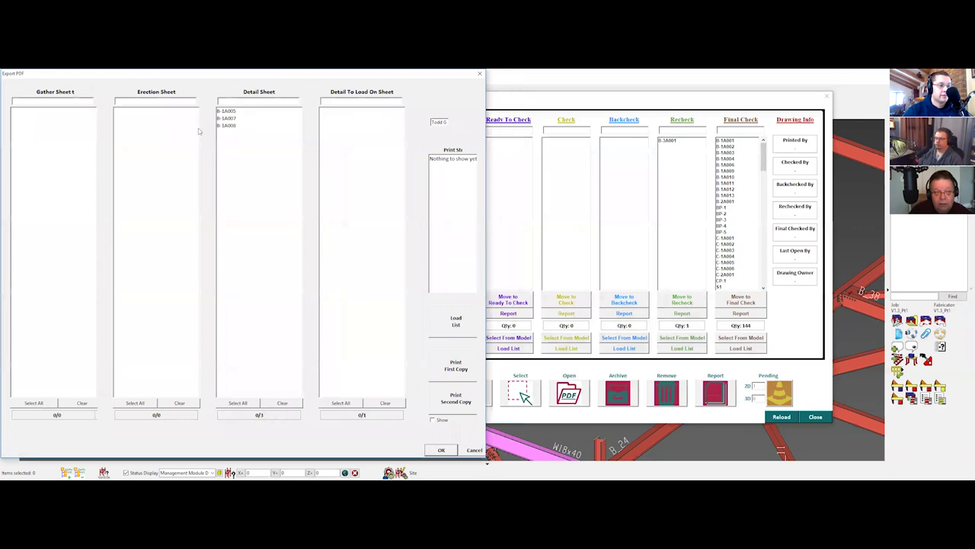
shift+click(236, 125)
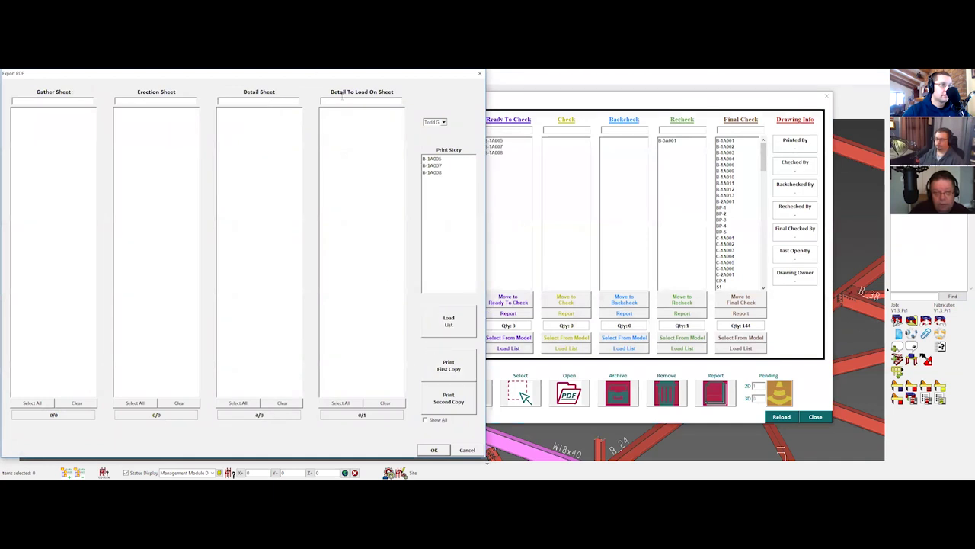
click(434, 450)
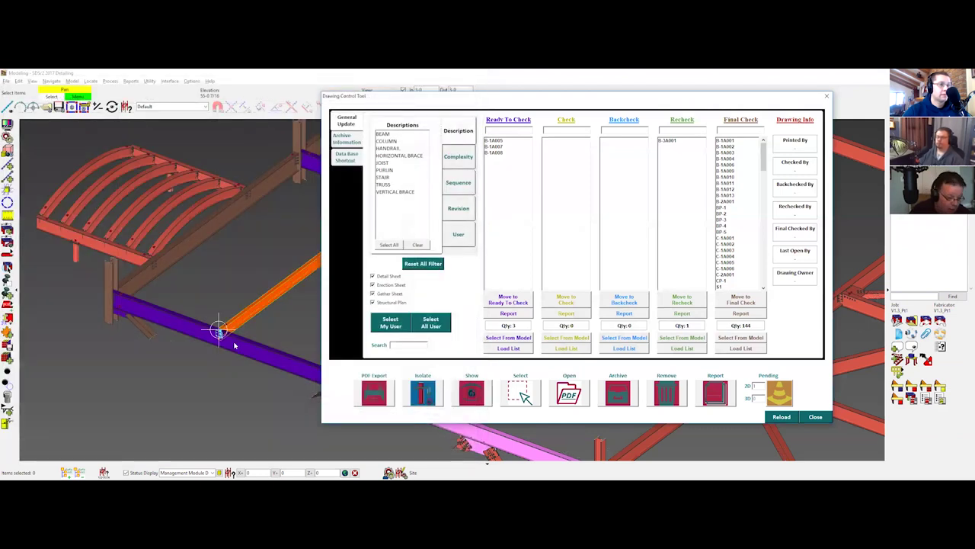
Step: Open the archived REV001 PDF of drawing B-1A005 and compare it with the current B-1A005 PDF
click(504, 141)
click(571, 393)
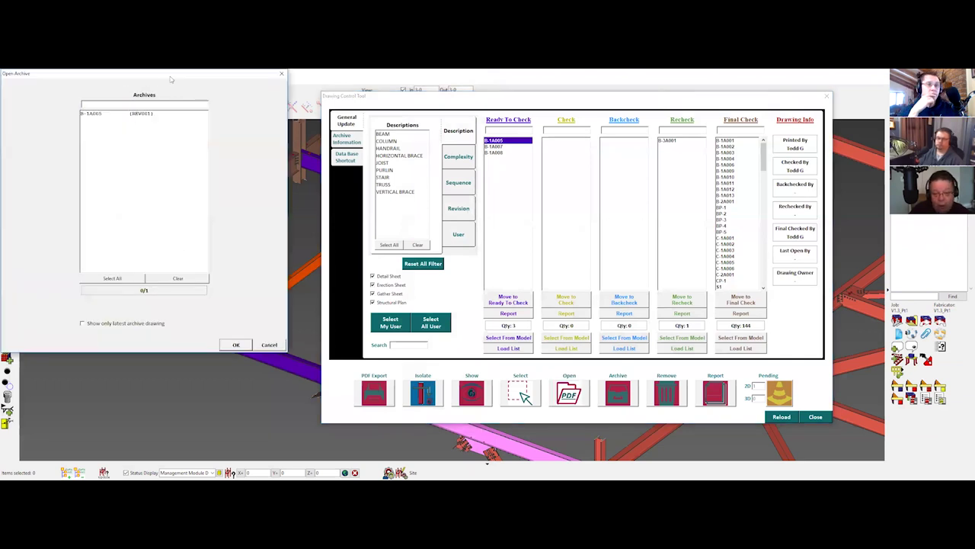
drag(171, 79, 456, 103)
click(389, 139)
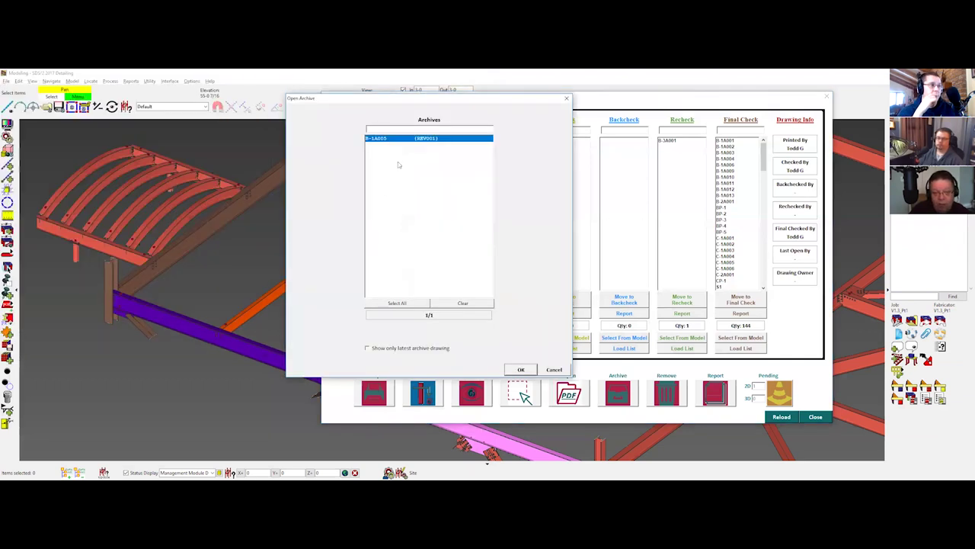
click(521, 370)
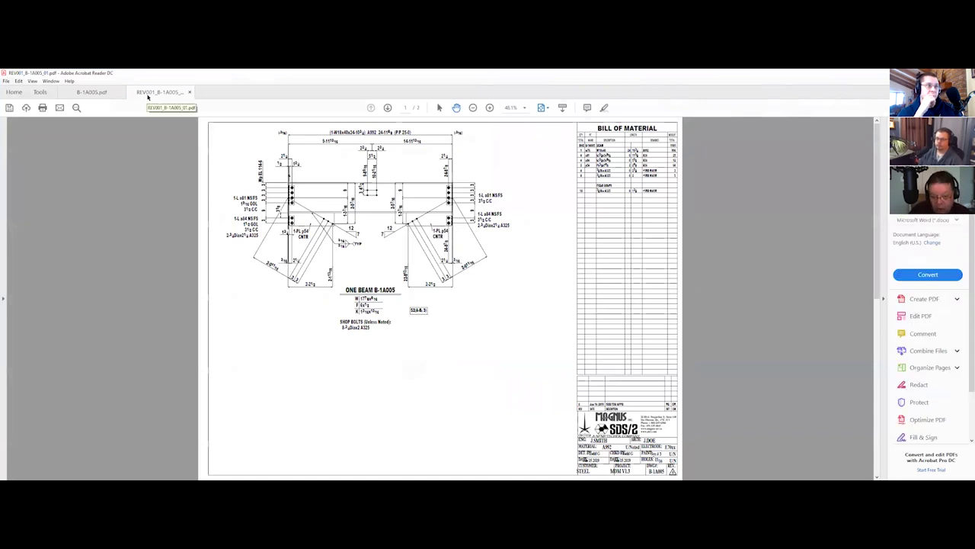
click(94, 93)
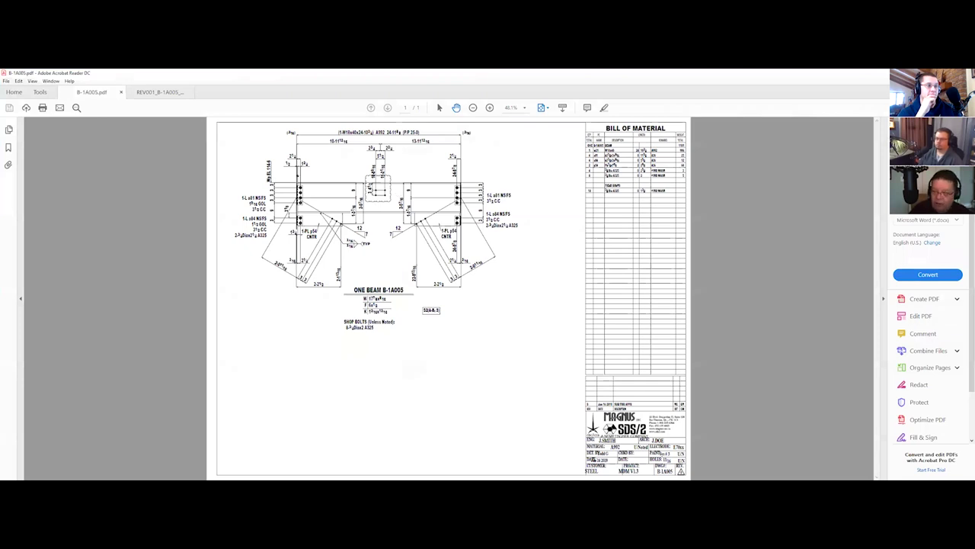
Step: Close both B-1A005 PDFs without saving the archived one and return to the Drawing Control Tool
key(ctrl+q)
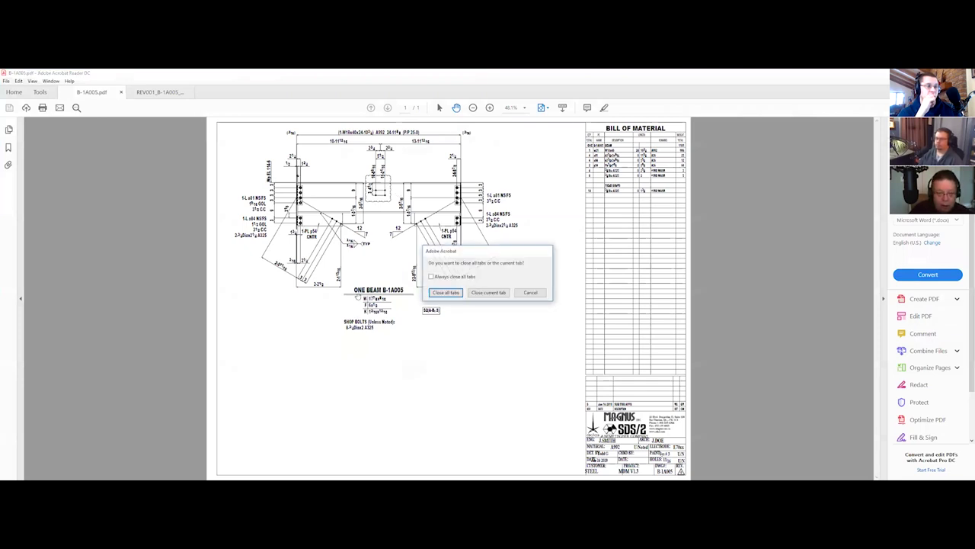
key(Tab)
key(Return)
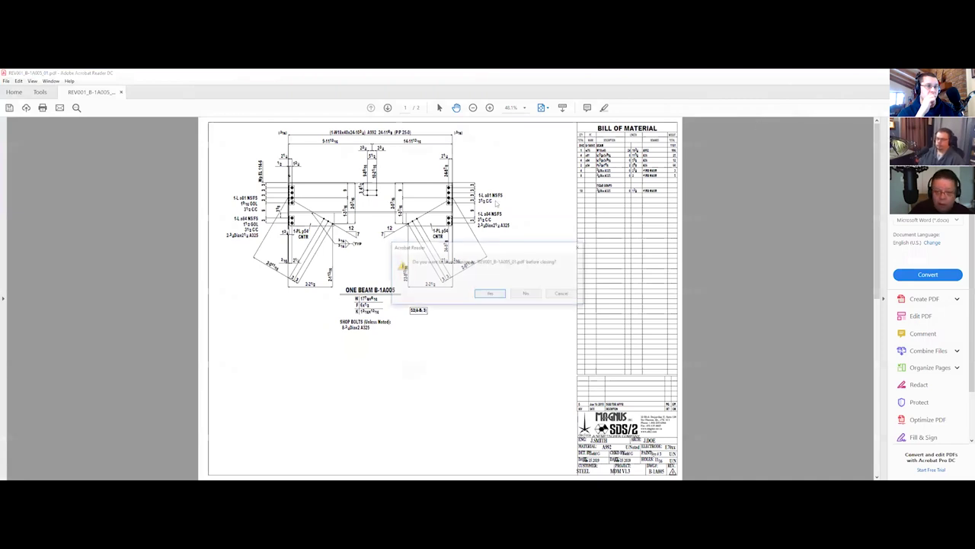
click(491, 298)
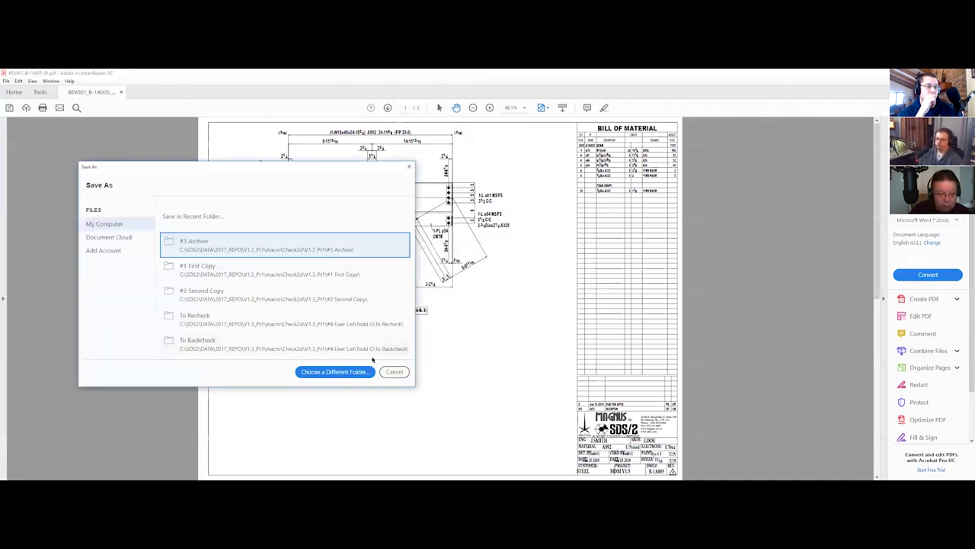
click(394, 371)
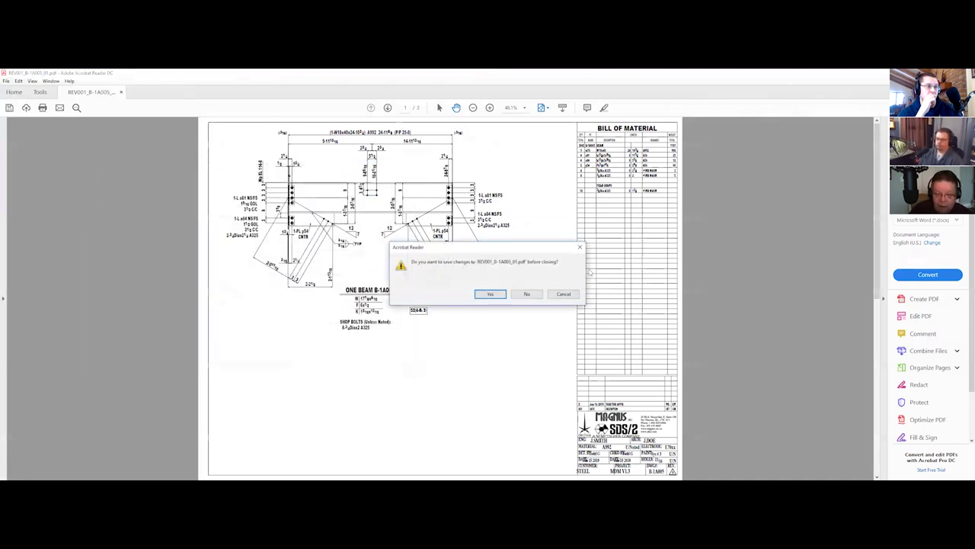
click(527, 295)
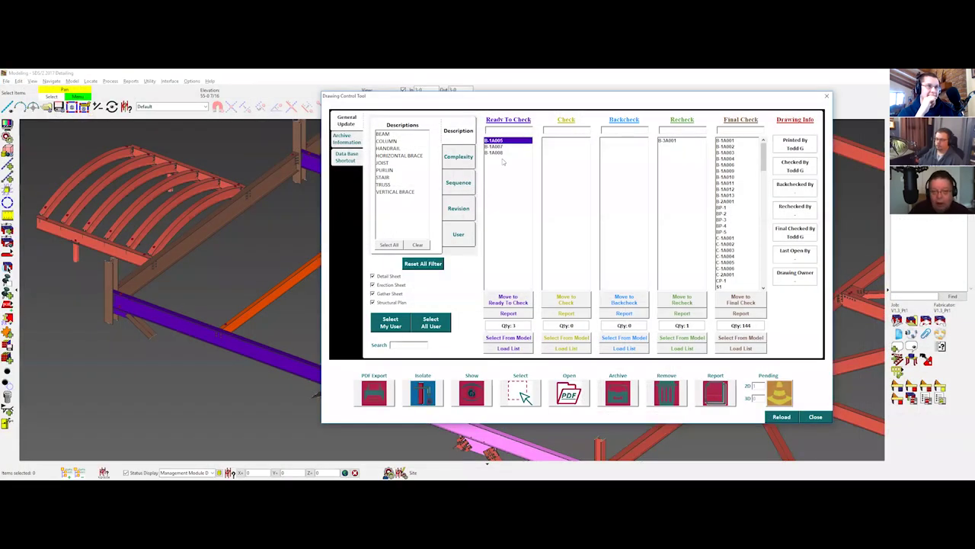
Step: Move drawings B-1A005, B-1A007 and B-1A008 from Ready To Check to Check, keeping the preset user
shift+click(505, 152)
drag(576, 169, 573, 172)
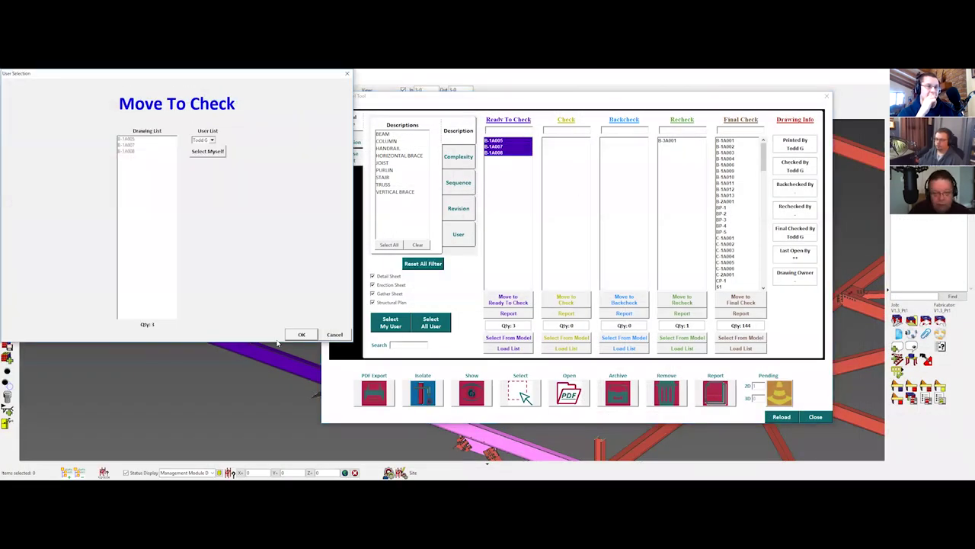
click(303, 332)
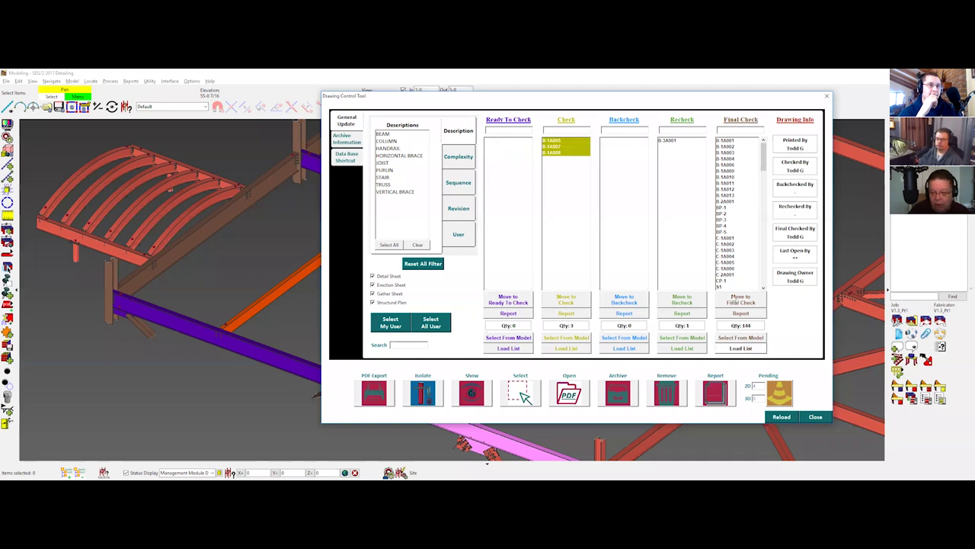
Step: Move the three checked drawings to Final Check and close the Drawing Control Tool
click(740, 299)
click(680, 245)
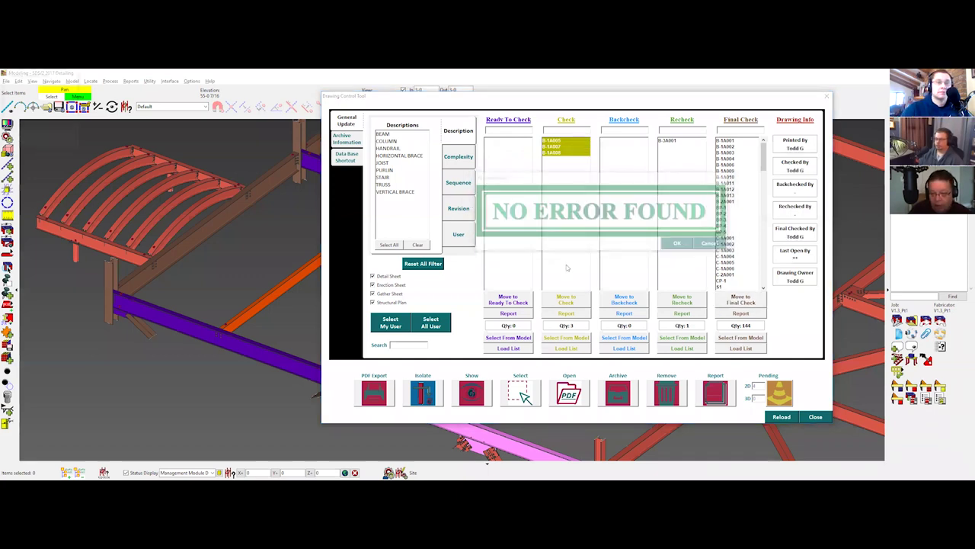
click(299, 333)
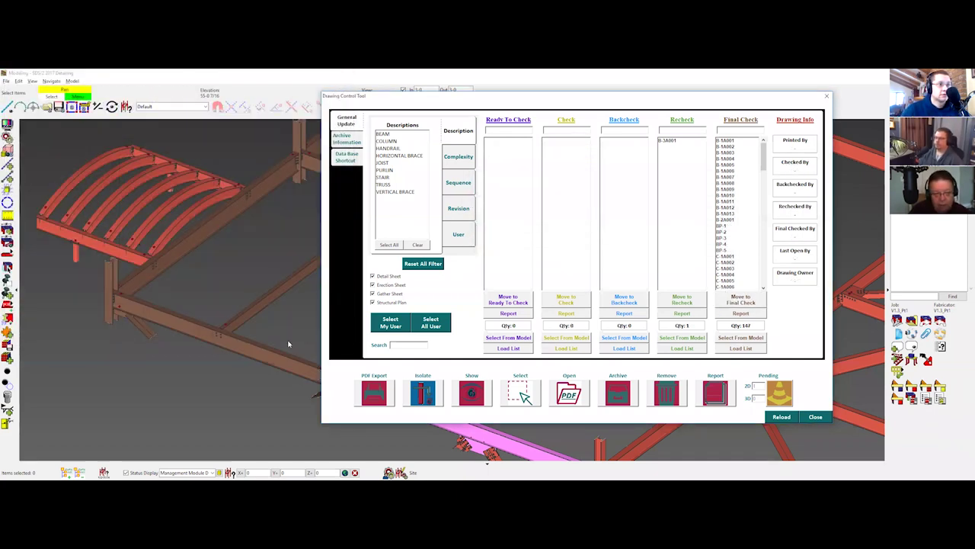
scroll(201, 320, down, 2)
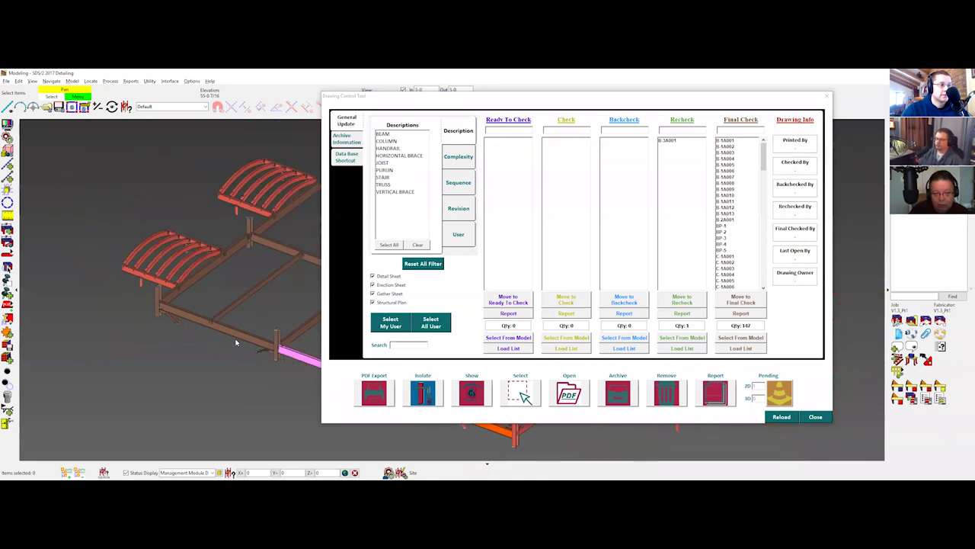
click(815, 416)
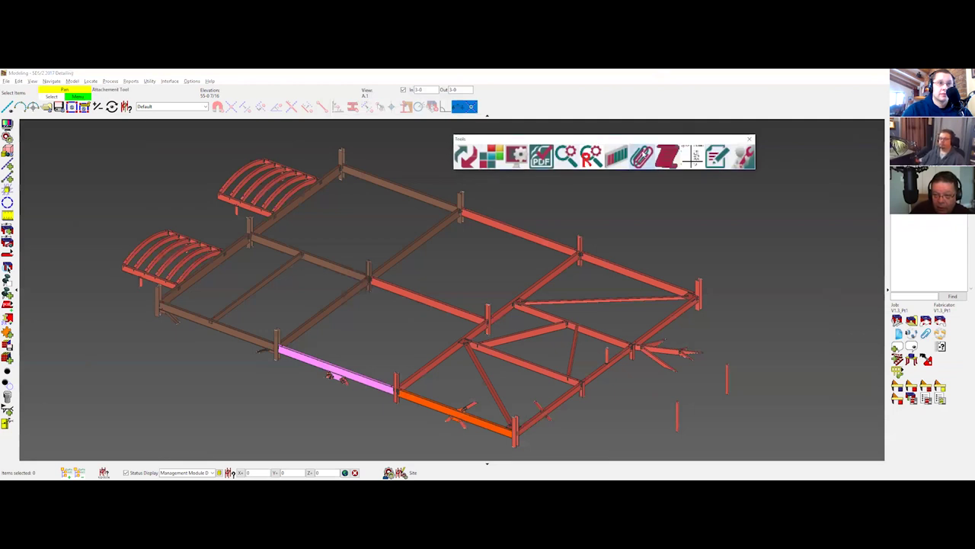
Step: Look up addendum REV001 in the Attachment Tool and exit without attaching anything
click(642, 156)
click(564, 164)
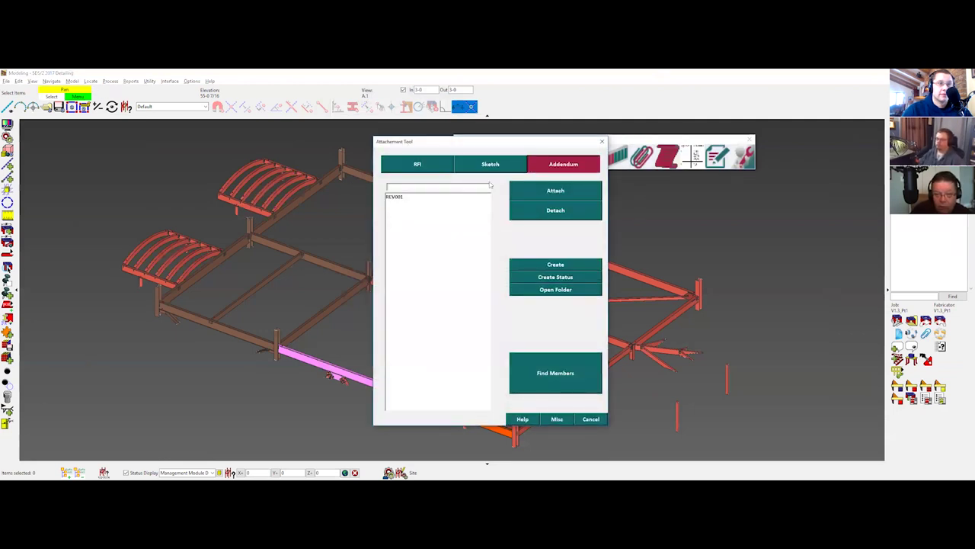
click(429, 200)
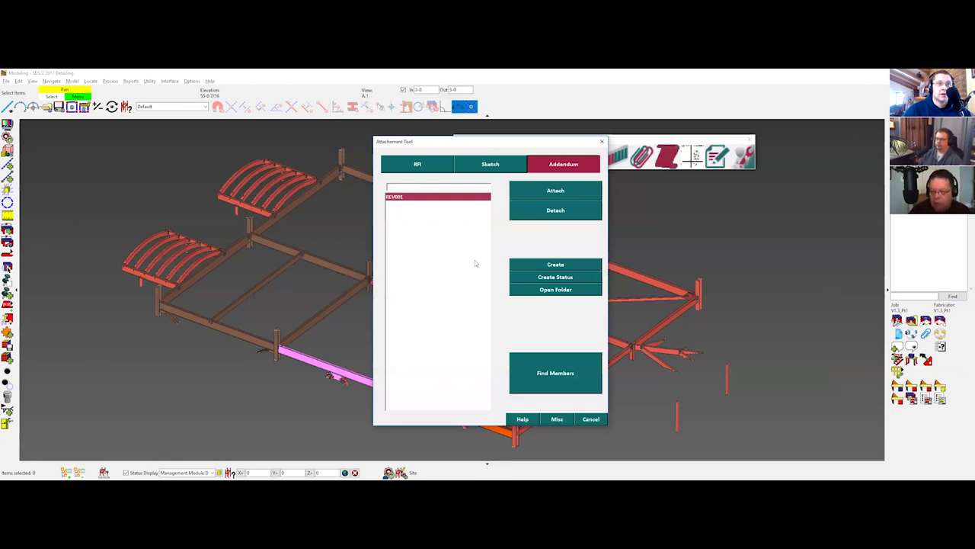
click(592, 420)
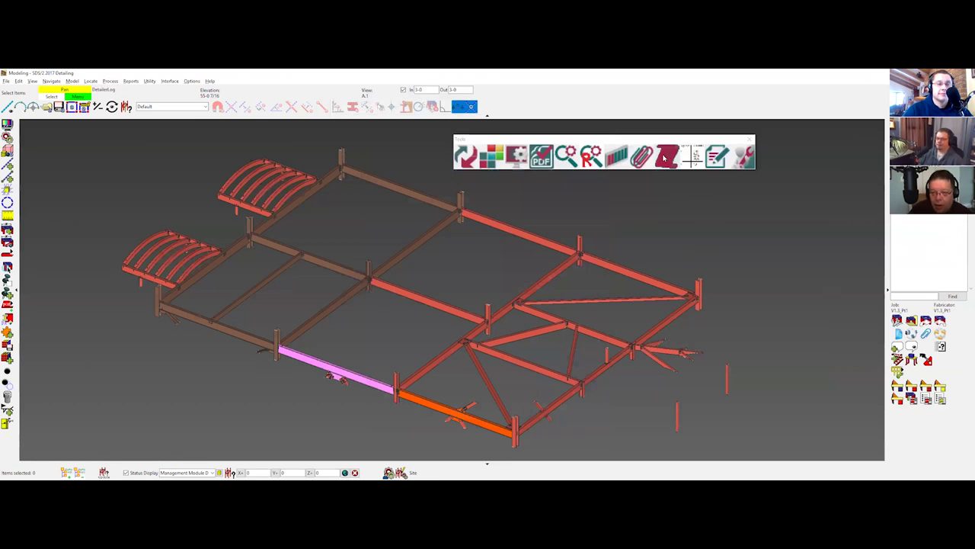
Step: Generate the revision report for REV001, review its member entries and notes, and close the report and its dialog
click(716, 158)
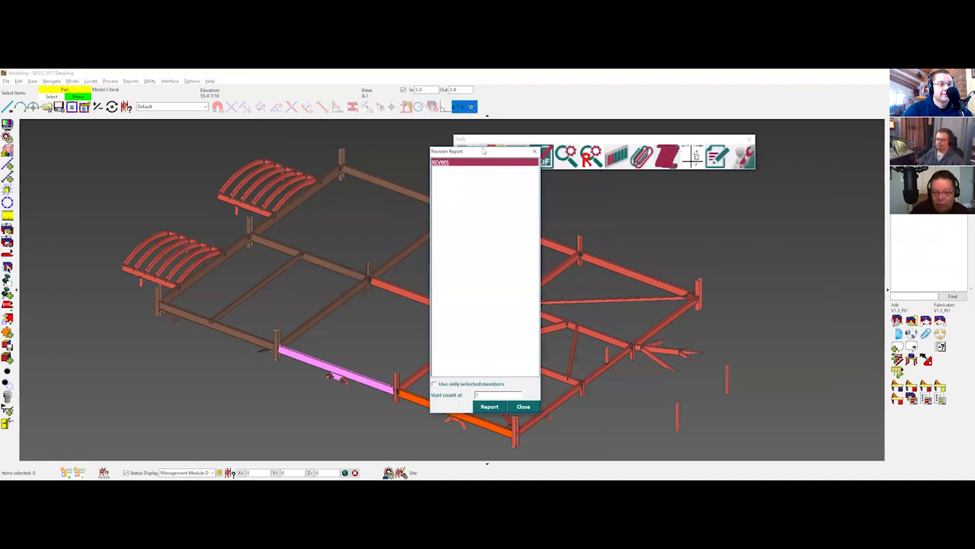
drag(483, 150, 505, 86)
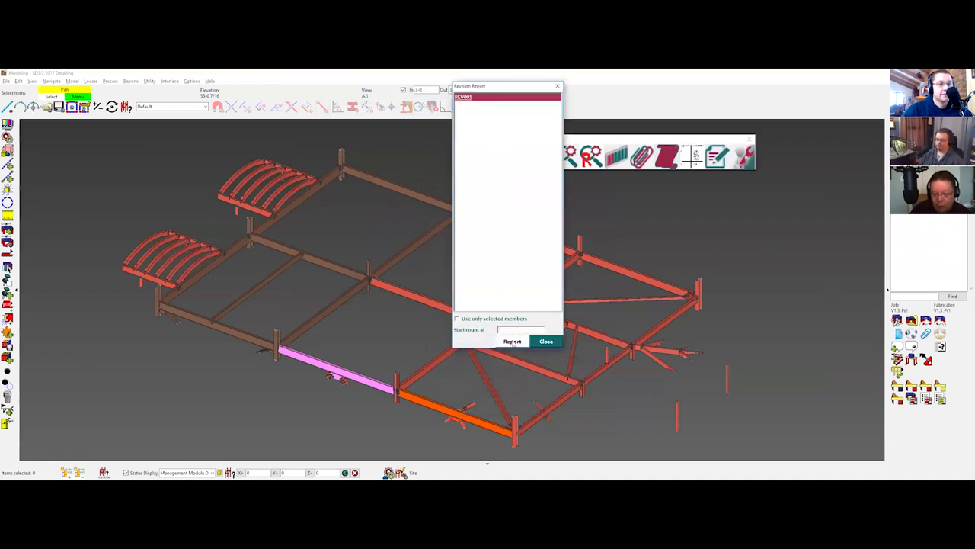
click(514, 342)
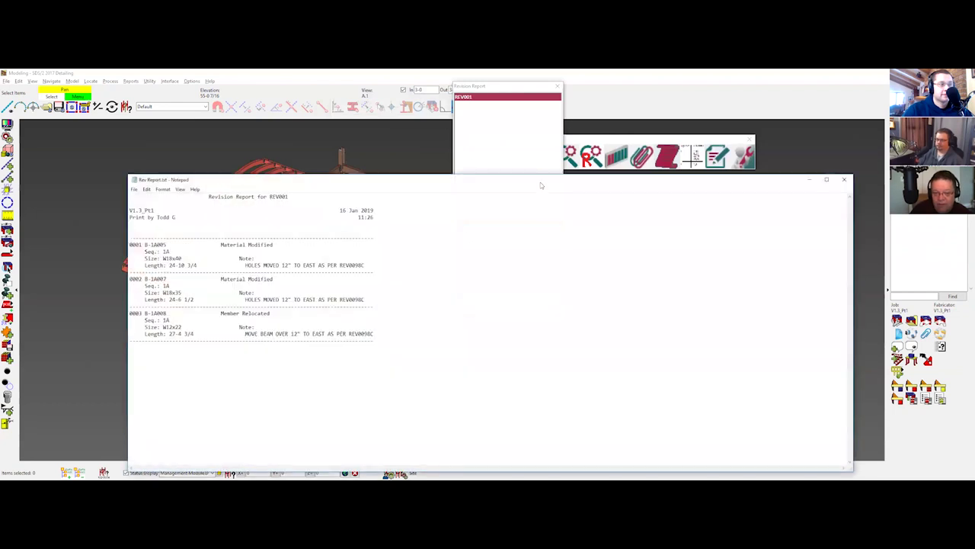
drag(540, 182, 592, 117)
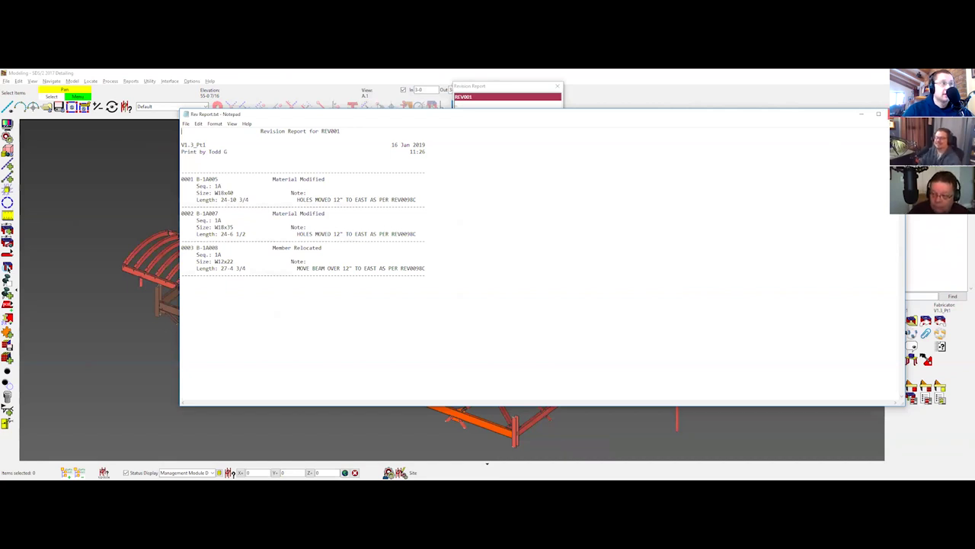
click(896, 114)
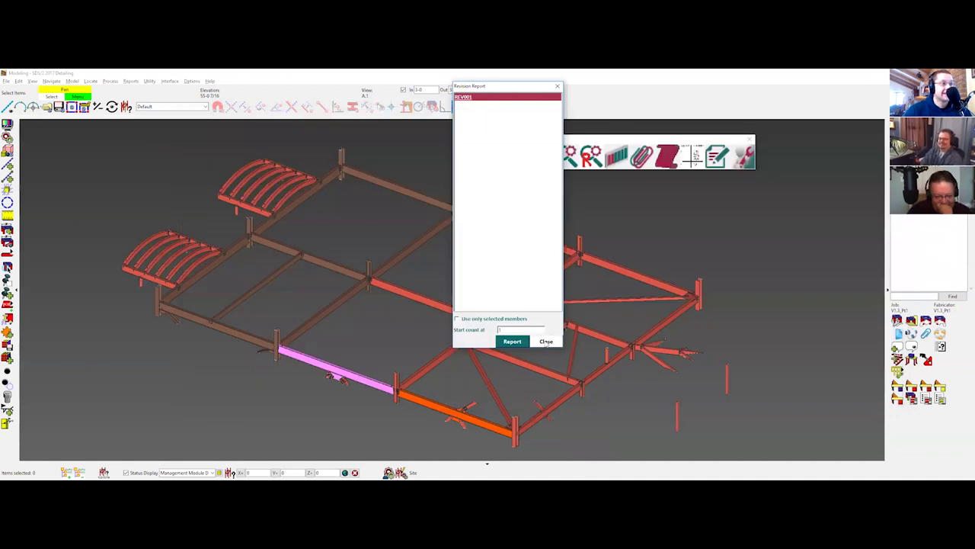
click(546, 342)
Step: Review the Revision 1 entries in the Model Check custom properties of beam B-1A005 and close its edit window
click(228, 334)
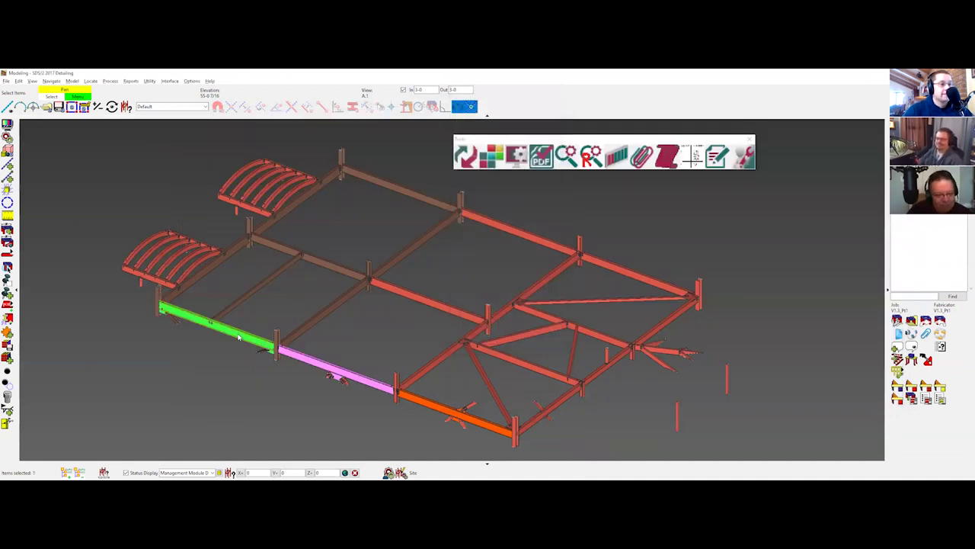
right_click(286, 304)
click(296, 87)
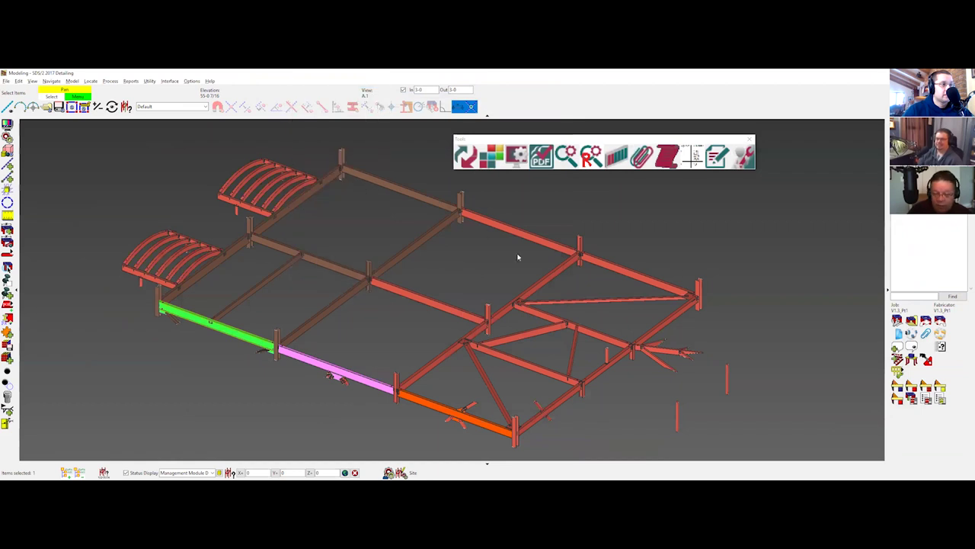
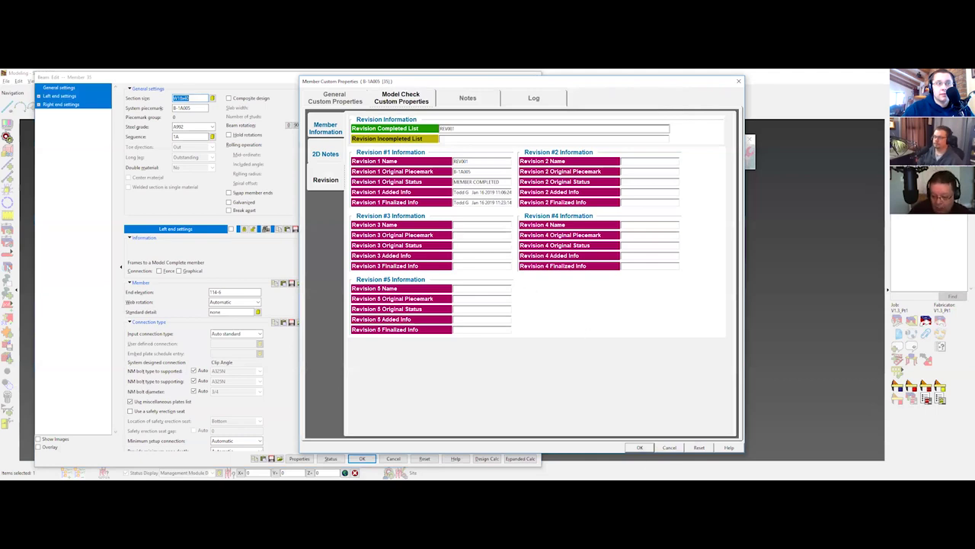
key(Return)
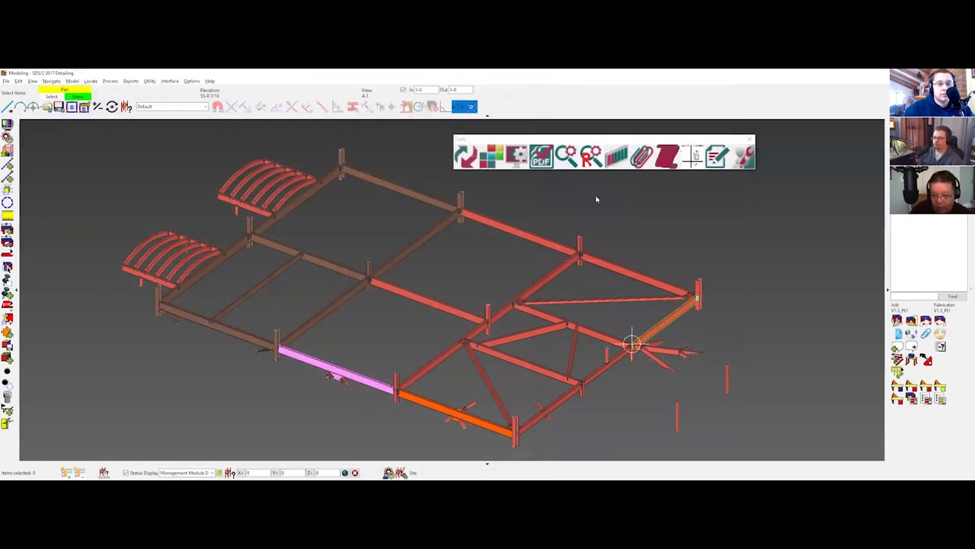
Step: Update beam B_28 to Member Completed with Bypass, accepting piecemark B-3A002 and the preset annotation options, and close the Update System
click(636, 340)
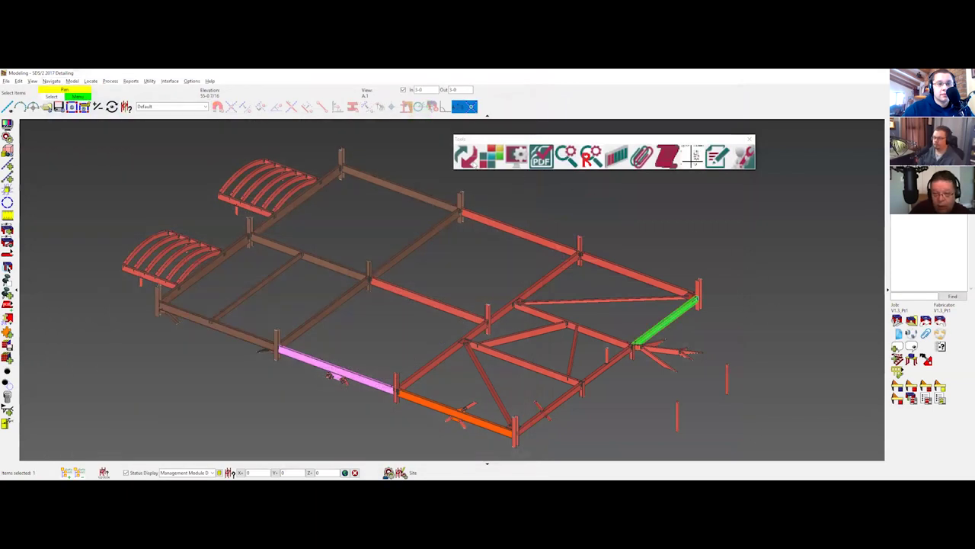
click(465, 156)
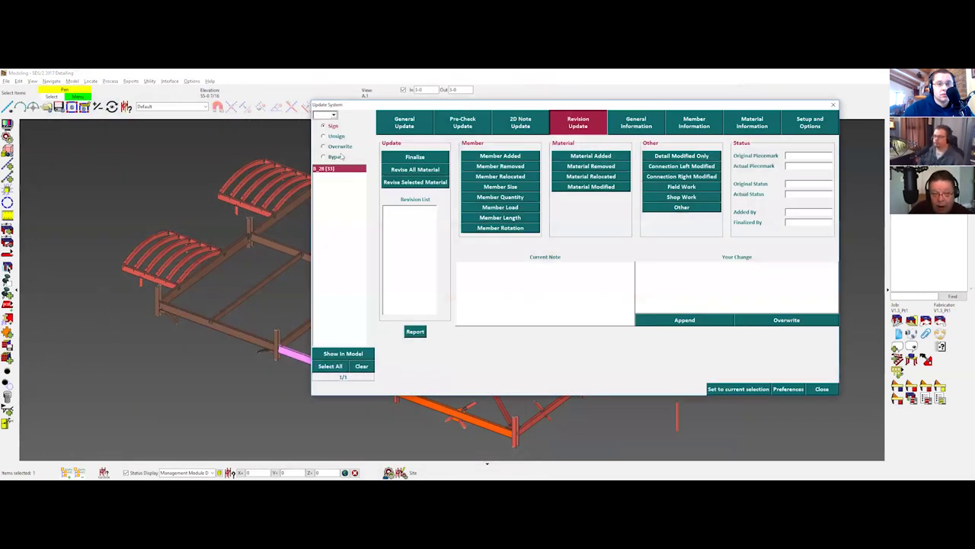
click(397, 123)
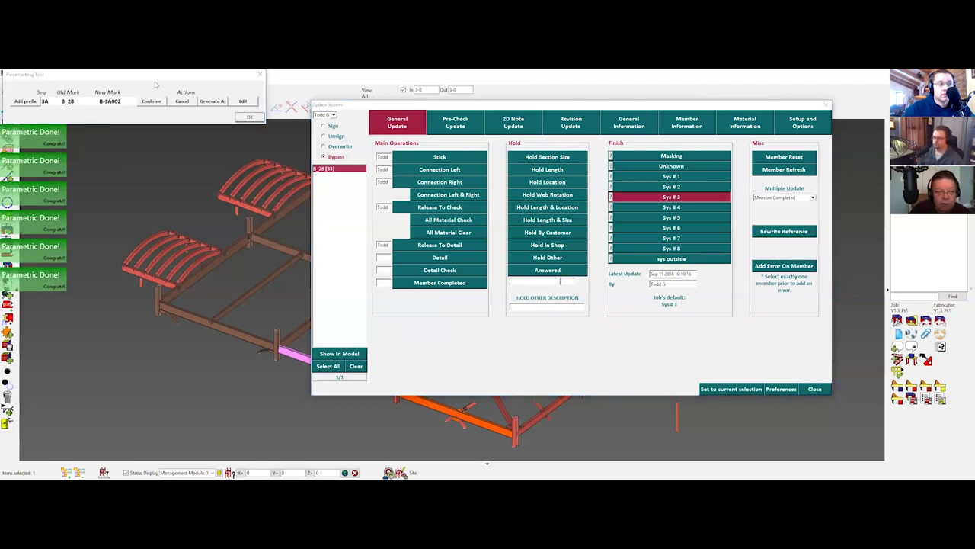
click(249, 116)
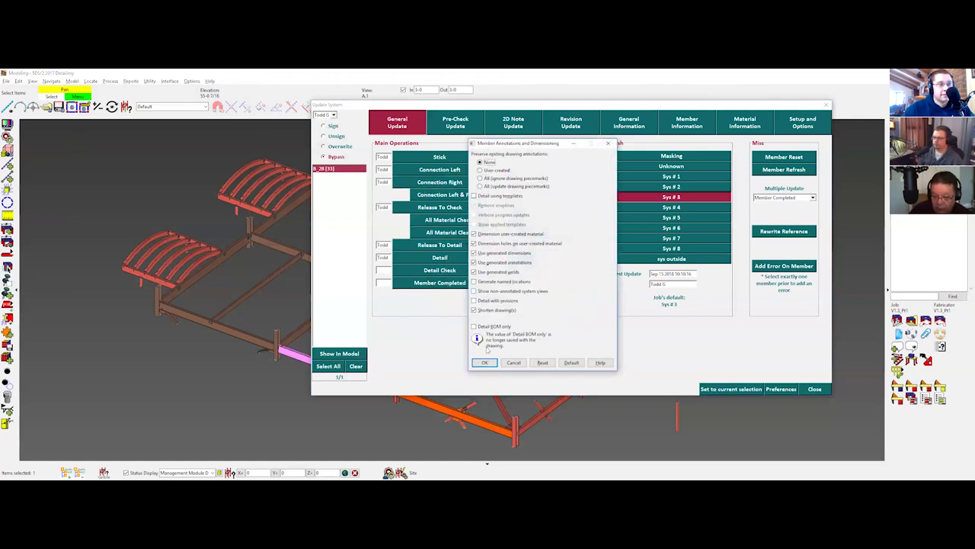
click(484, 362)
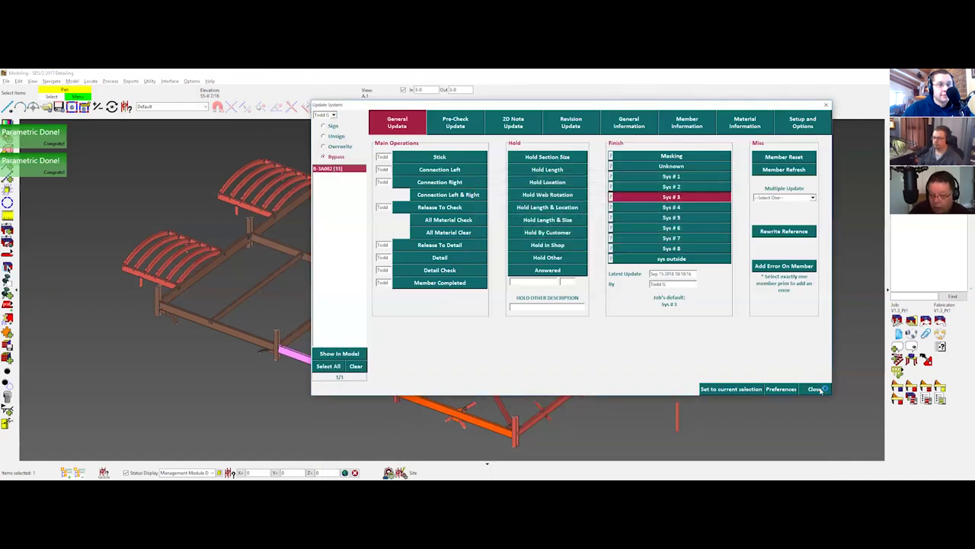
click(815, 389)
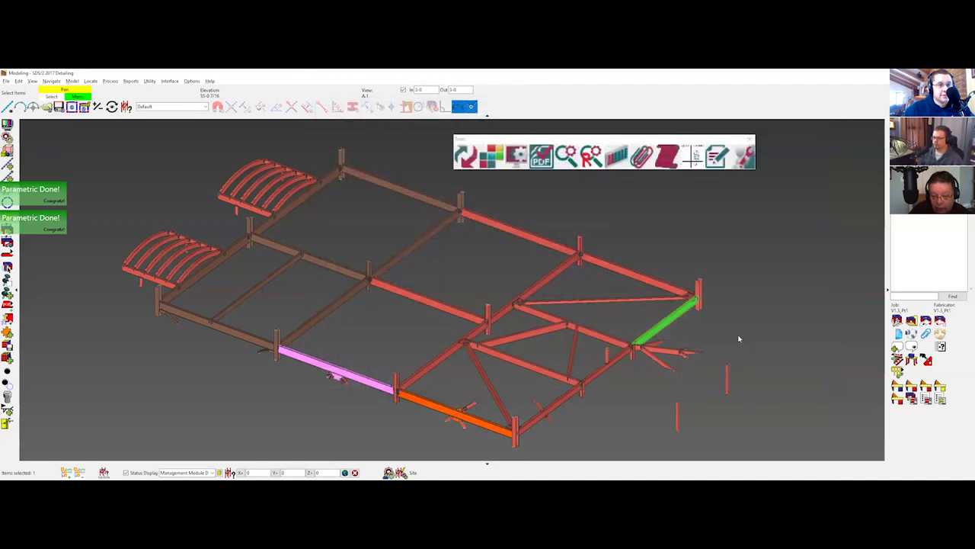
scroll(744, 344, up, 5)
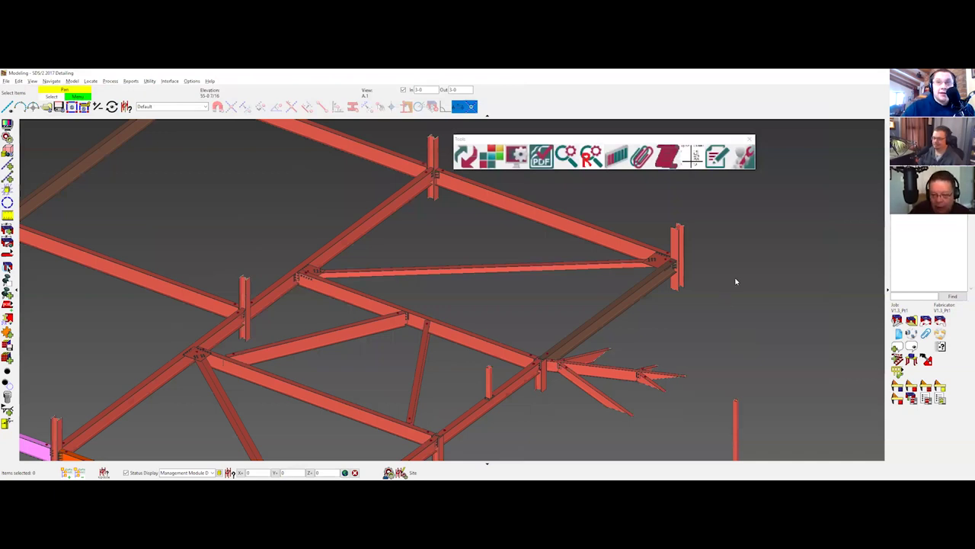
scroll(735, 282, down, 1)
scroll(405, 355, down, 2)
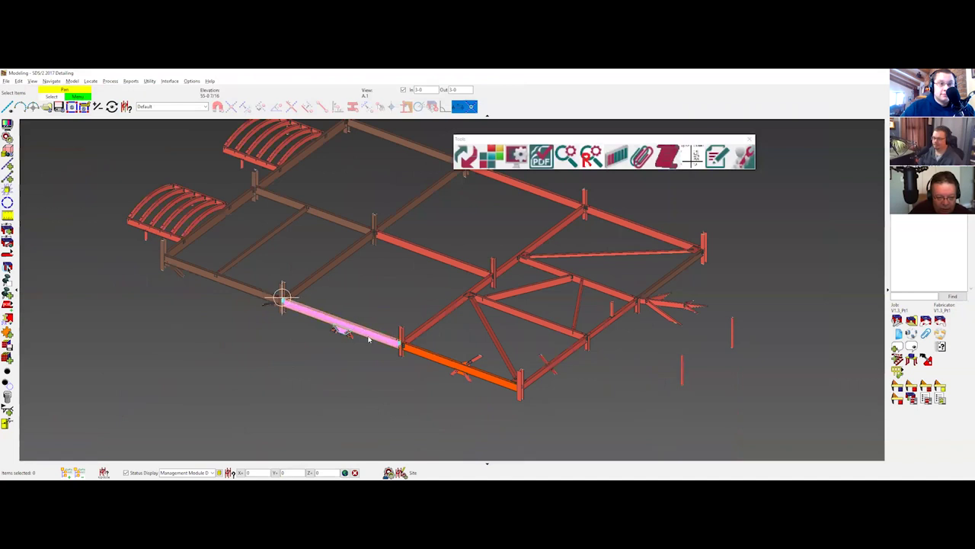
right_click(347, 326)
mouse_move(373, 344)
click(457, 343)
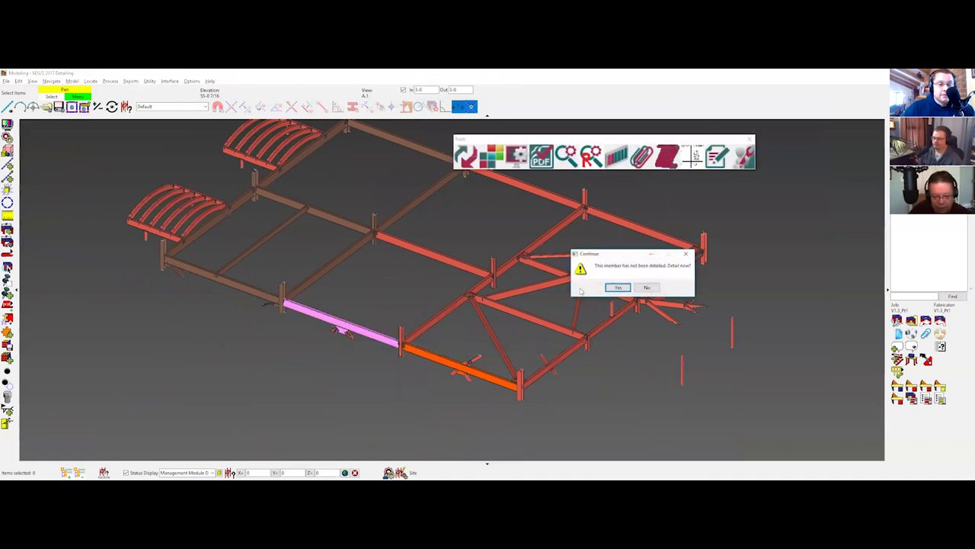
click(612, 288)
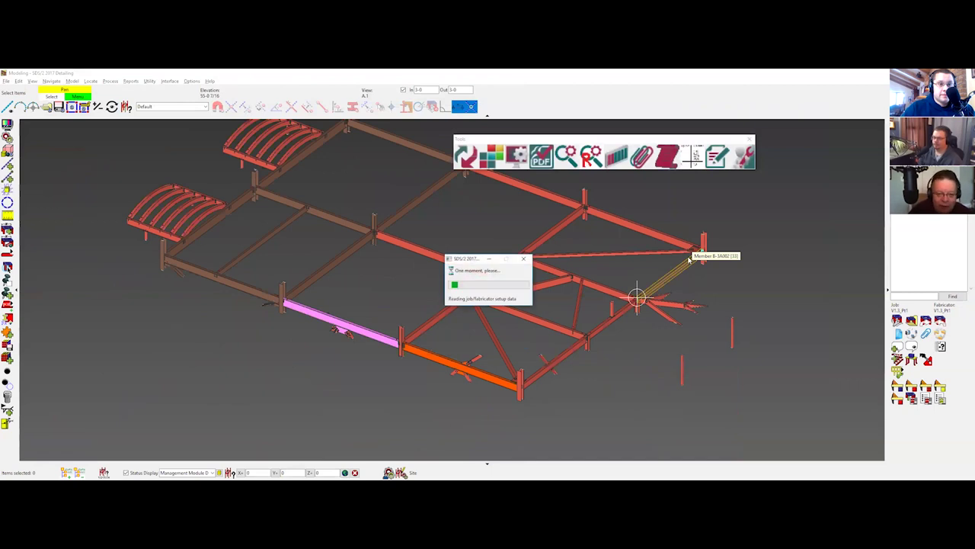
click(515, 363)
Step: Create and open the detail drawing of the pink beam B_33, keeping the preset annotation and dimensioning options
right_click(349, 328)
mouse_move(372, 347)
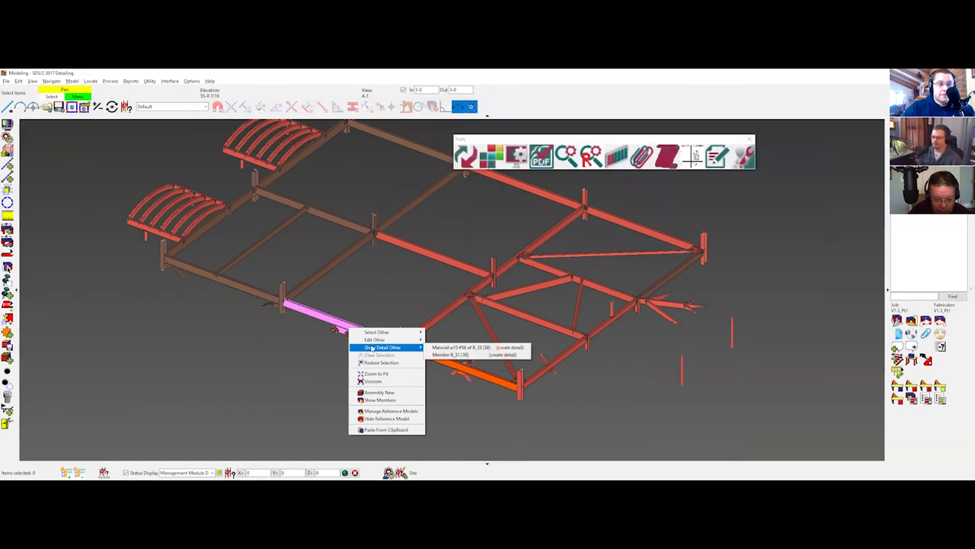
click(472, 356)
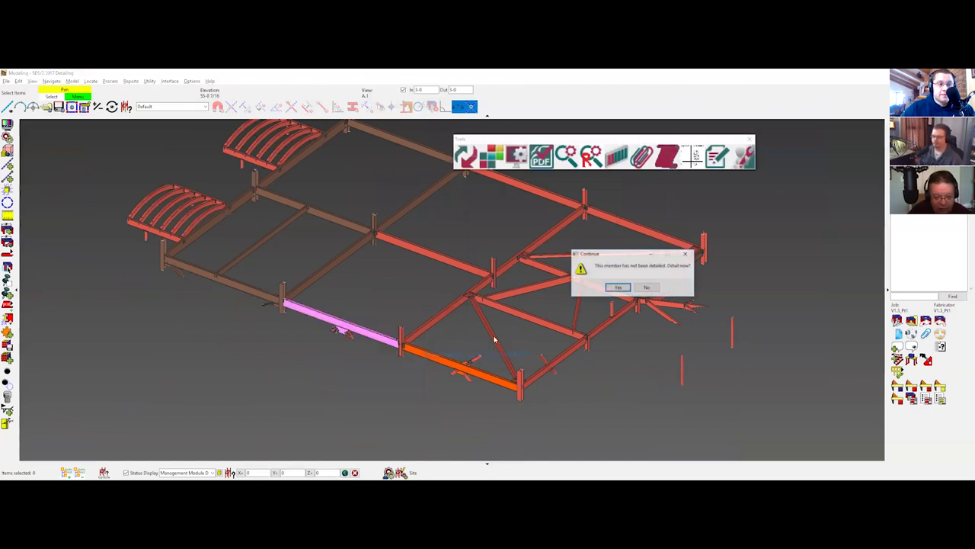
click(626, 289)
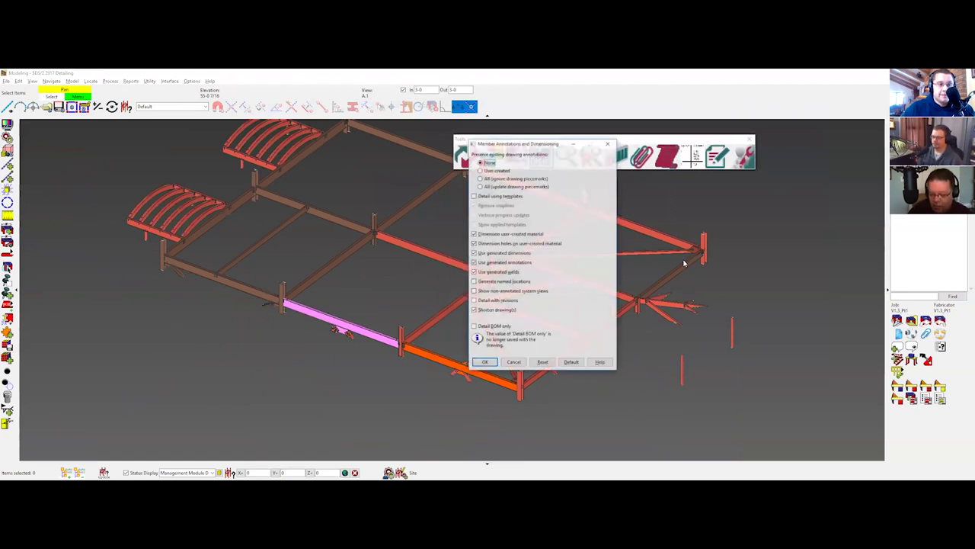
click(492, 364)
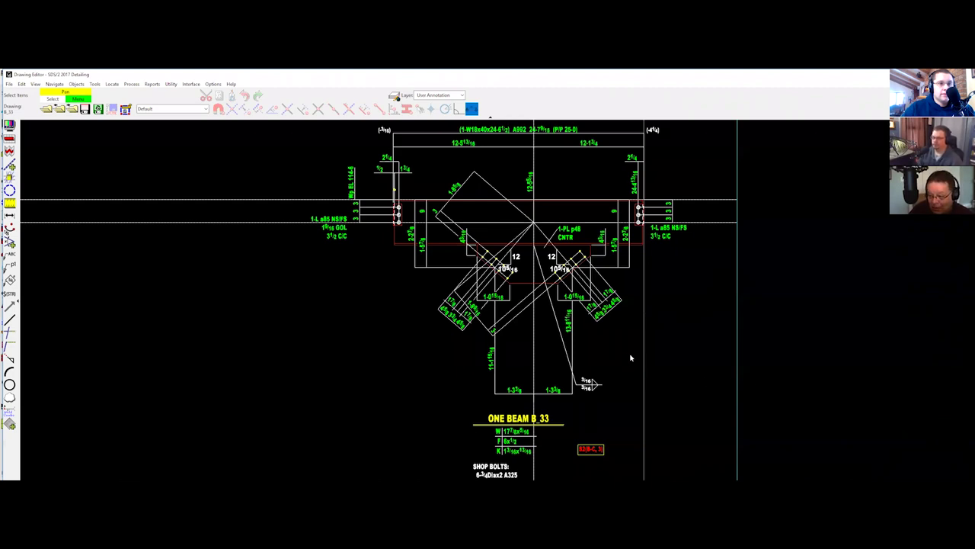
scroll(645, 292, up, 2)
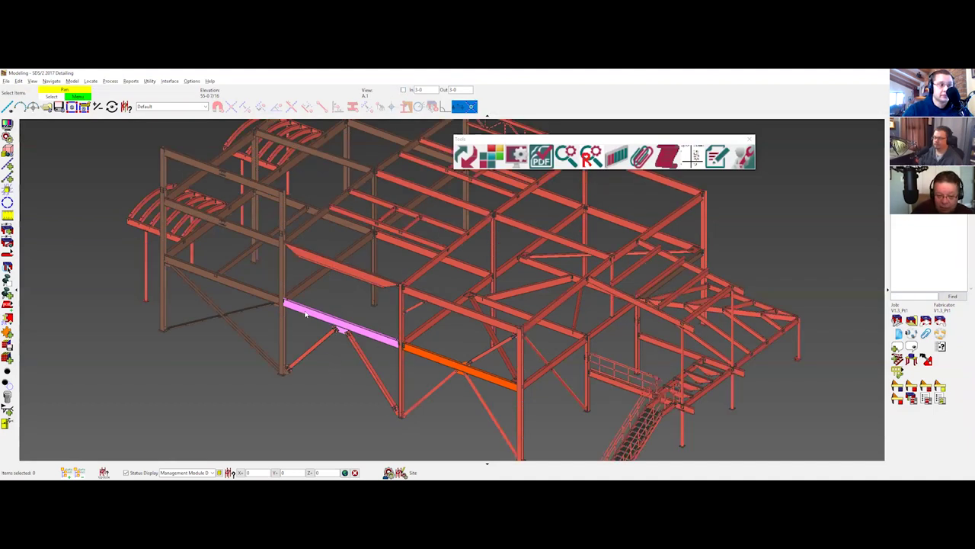
Step: Check the drawing information of B-1A005 in the Final Check list of the Drawing Control Tool and close the tool
scroll(328, 358, up, 5)
scroll(407, 376, up, 3)
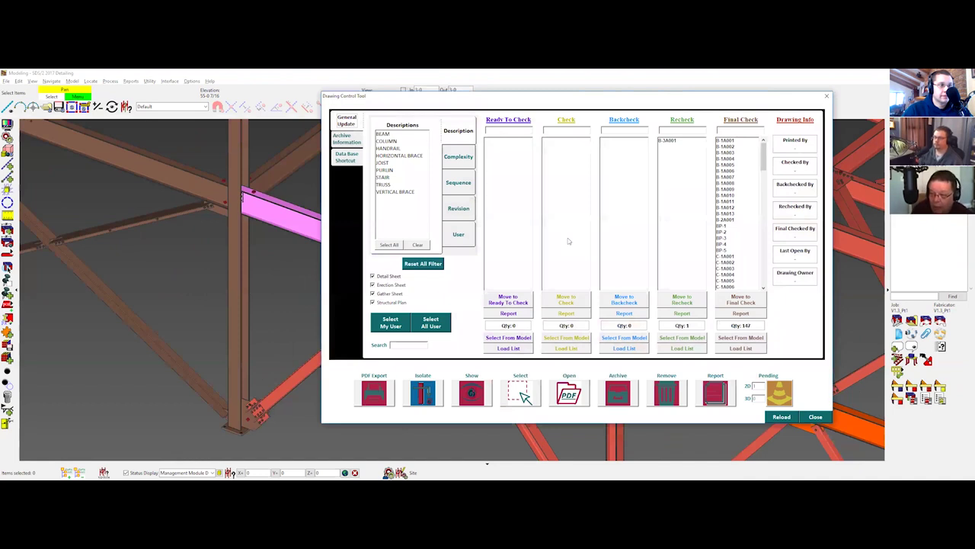
click(736, 165)
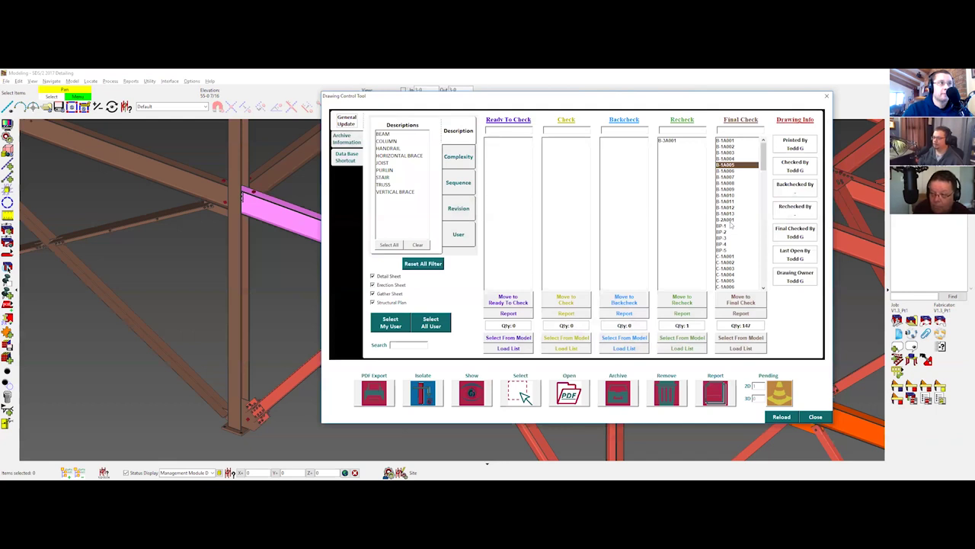
click(815, 417)
Step: Open the Model Check custom properties of beam B-1A005 and examine its member status dates and revision information
scroll(515, 322, down, 3)
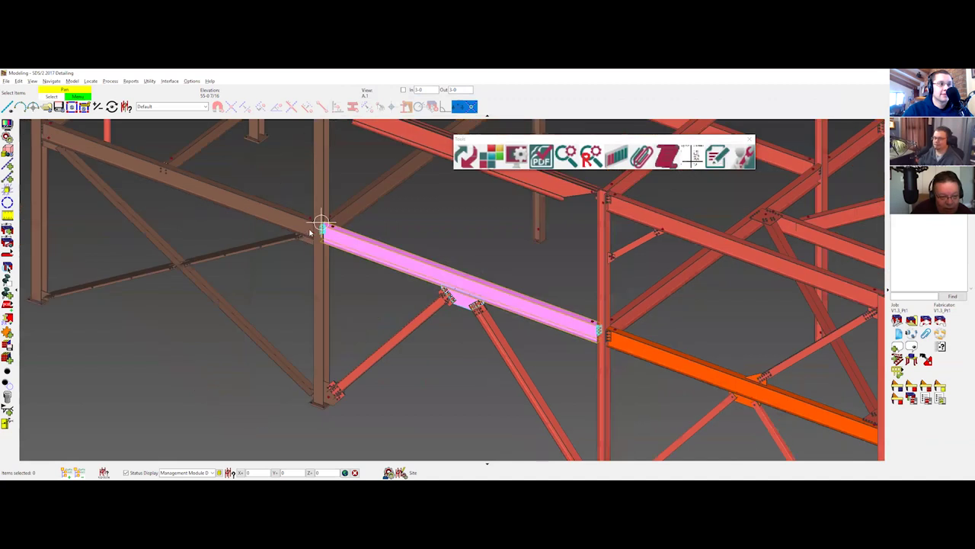
right_click(471, 266)
key(Escape)
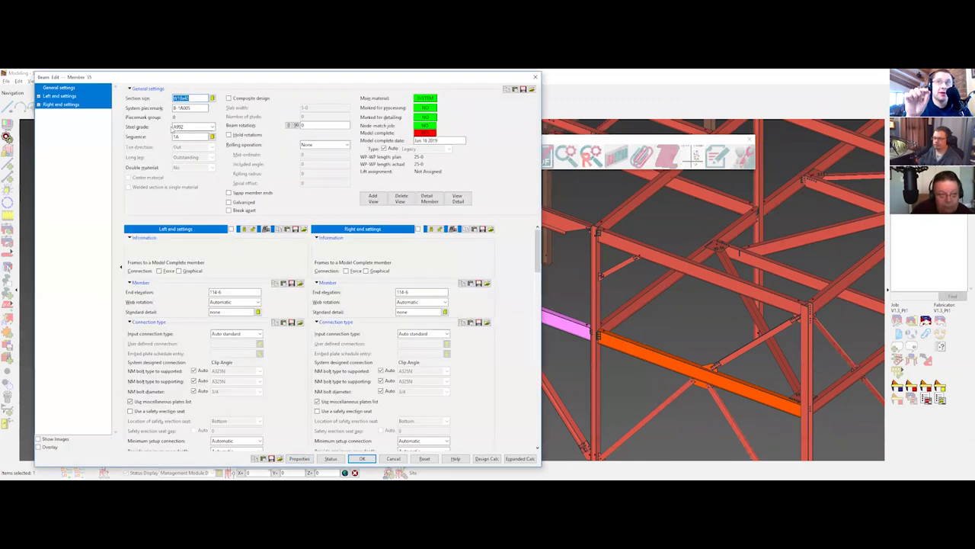
key(ctrl+Tab)
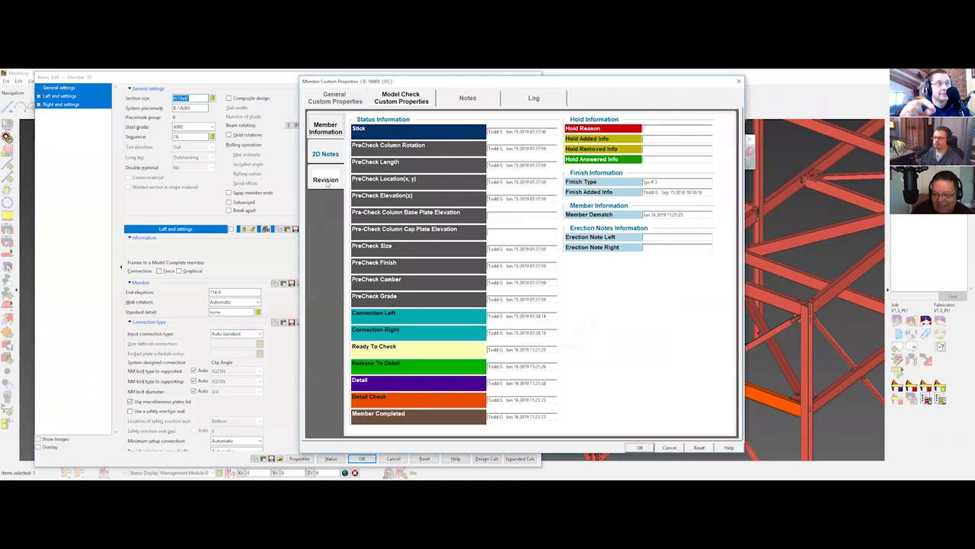
click(328, 179)
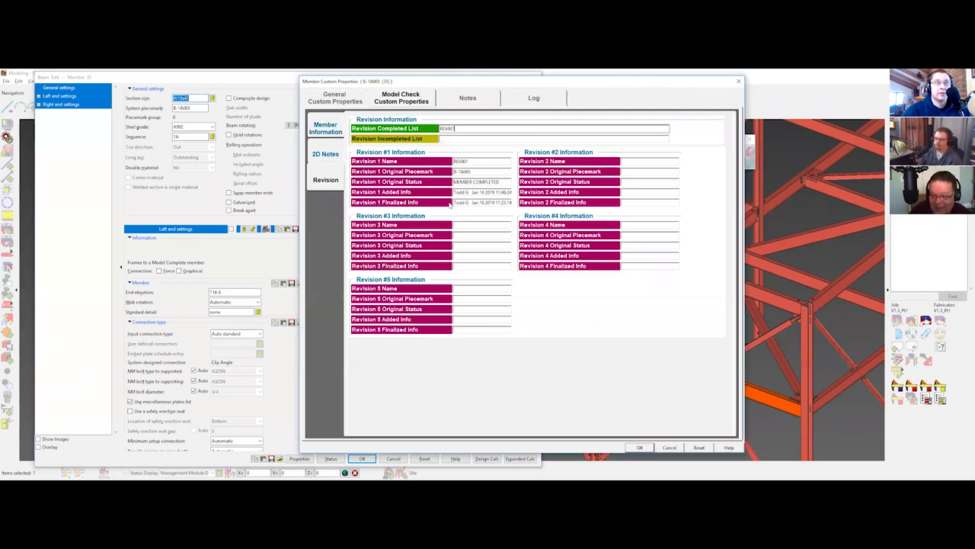
Step: Try removing the first character of the Revision 1 Added Info and Finalized Info entries, and cancel out of the beam's edit windows
click(482, 192)
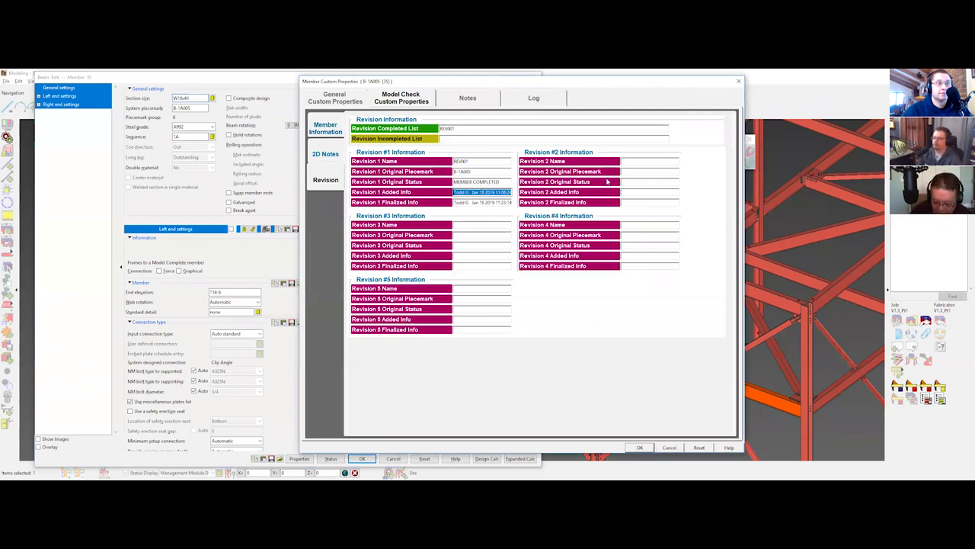
key(Home)
key(Delete)
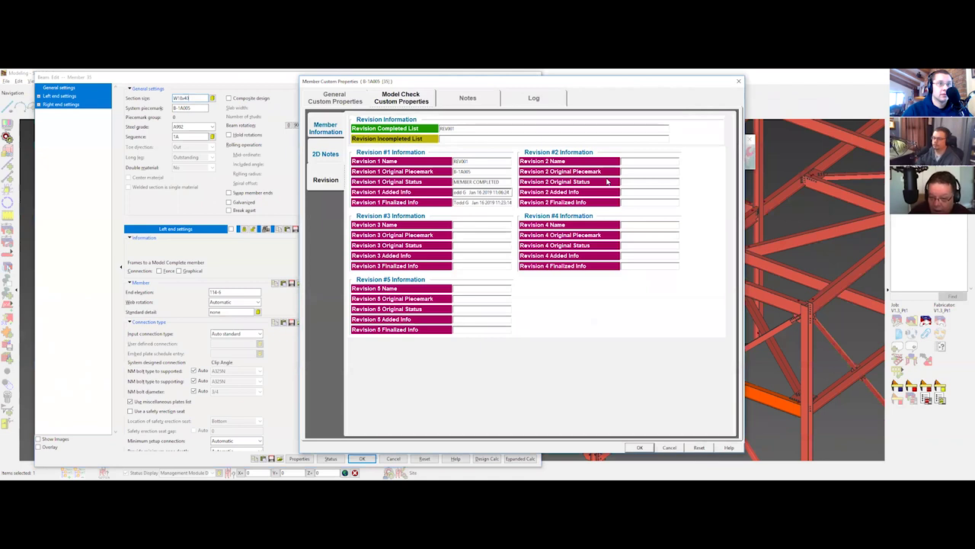
click(496, 202)
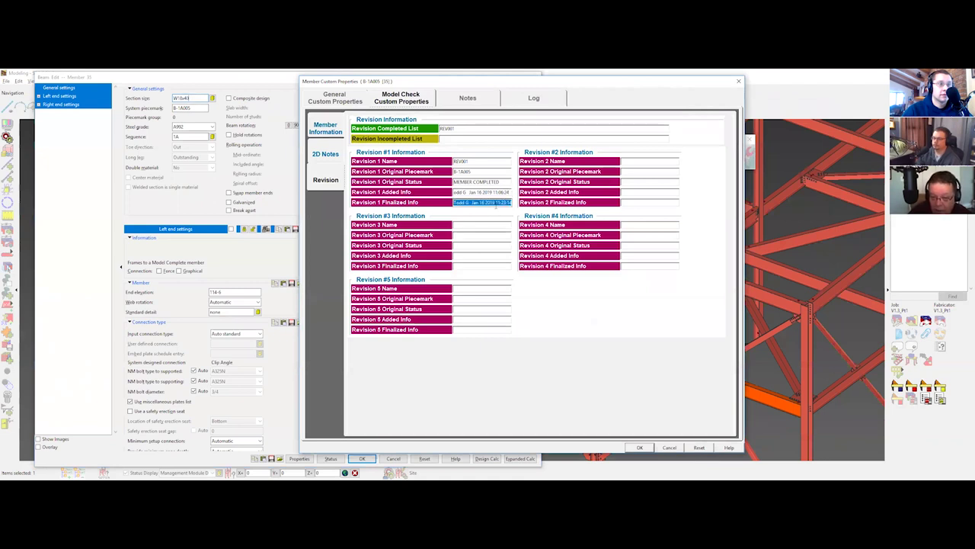
key(Home)
key(Delete)
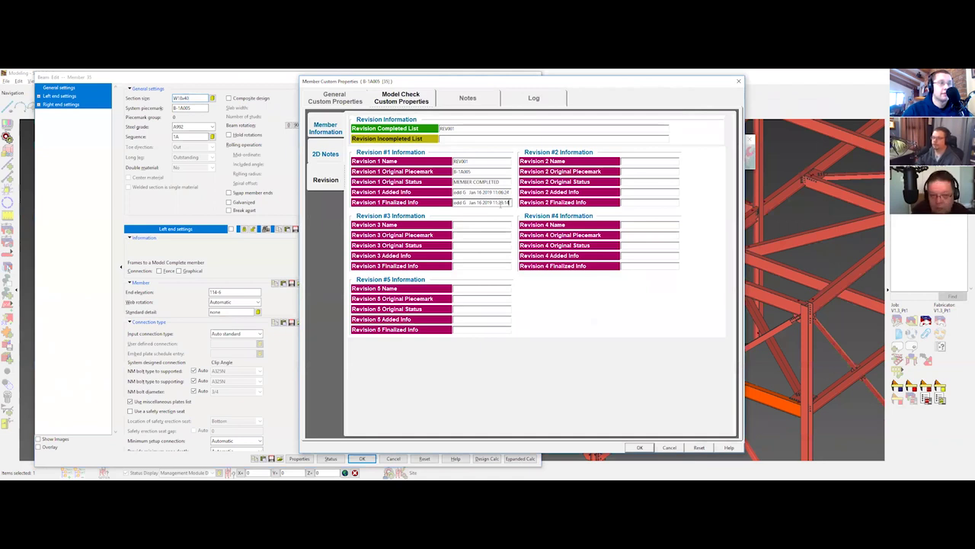
click(664, 449)
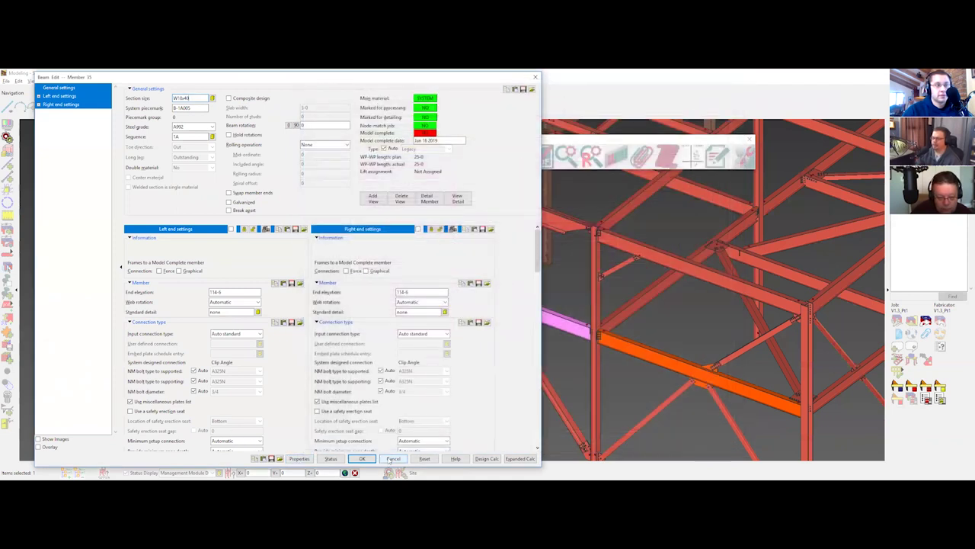
key(Escape)
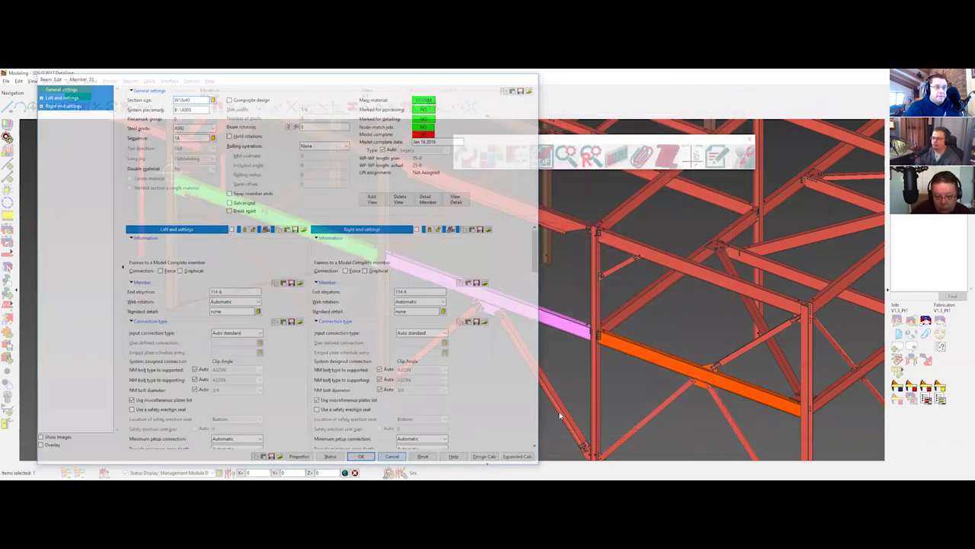
Step: Look over the window, directory and user settings in Setup options and close the dialog without changing anything
scroll(531, 327, down, 2)
scroll(531, 328, down, 1)
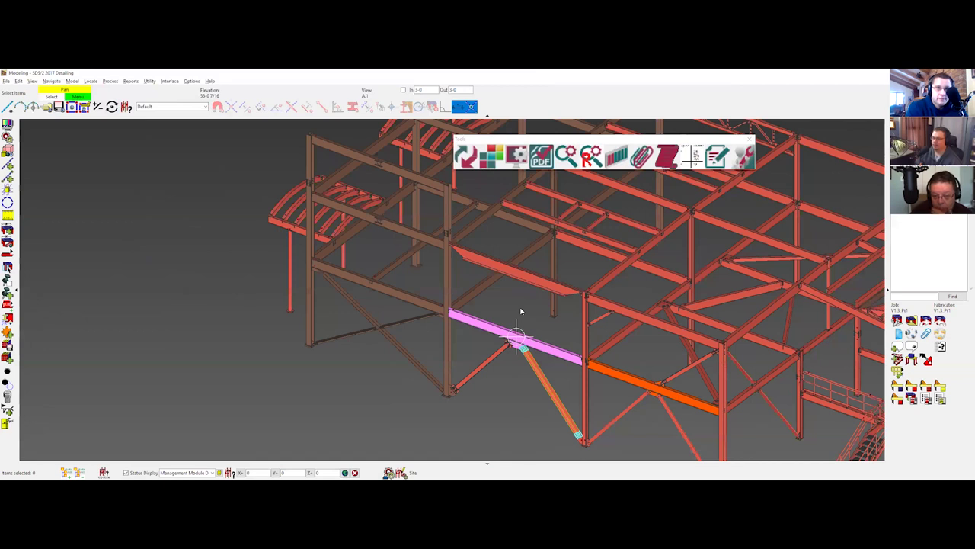
scroll(521, 311, up, 3)
scroll(521, 311, up, 1)
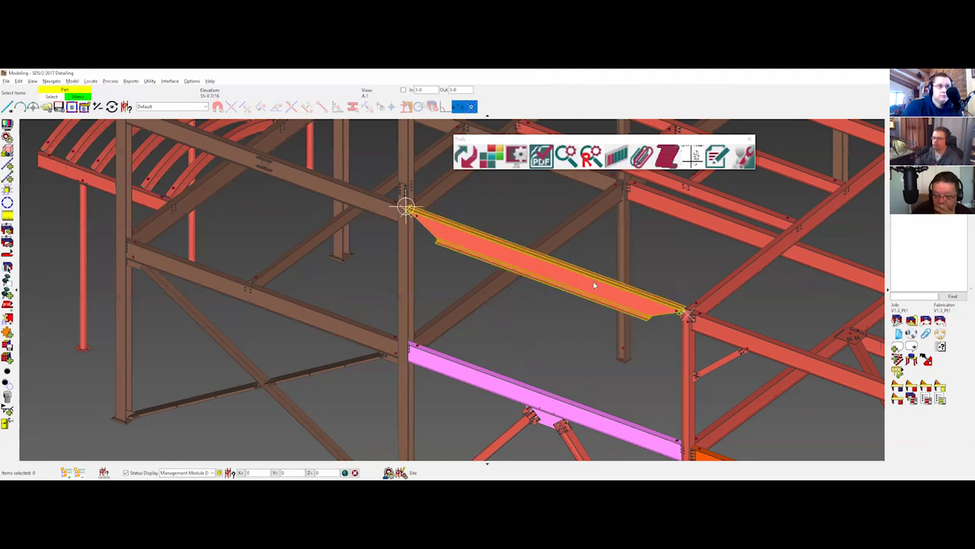
click(744, 156)
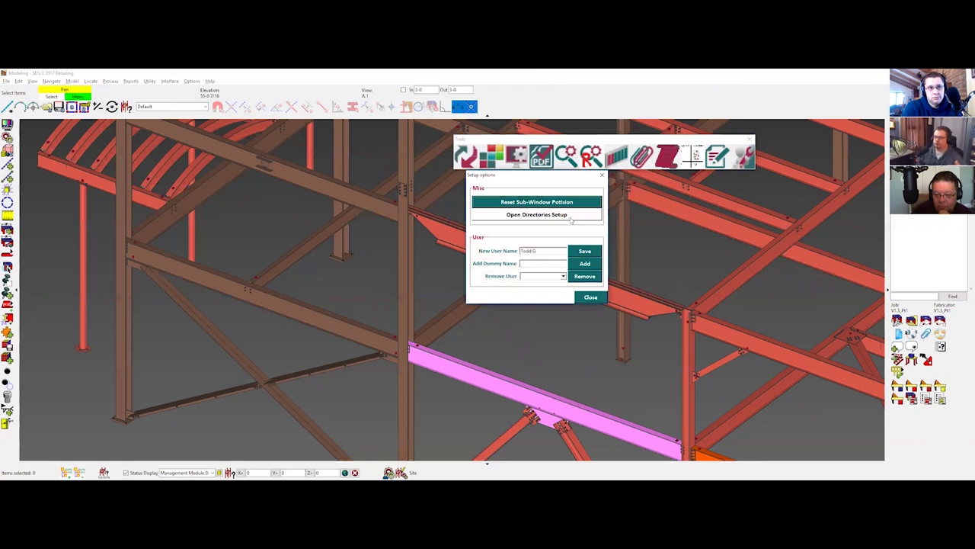
click(591, 297)
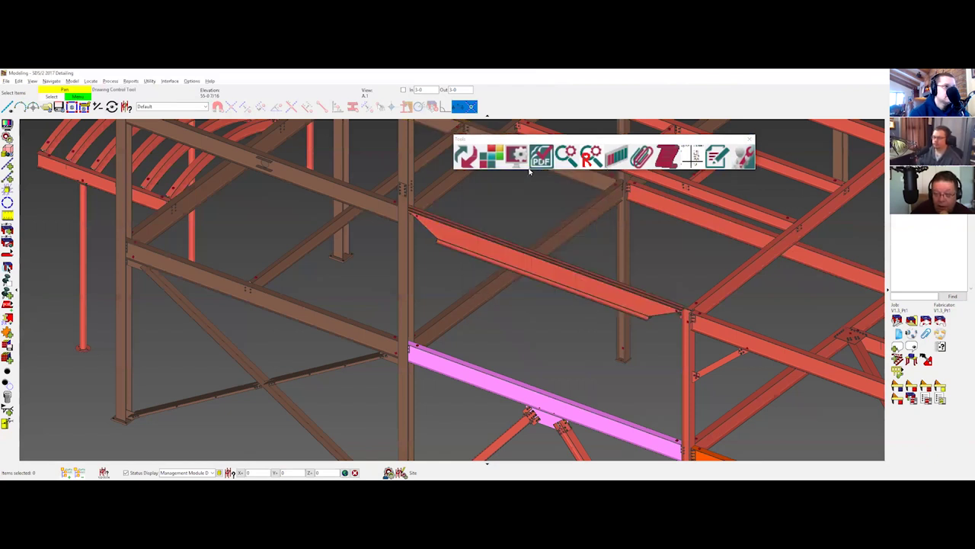
Step: Mark JOIST as a dummy sequence in the Update System preferences and accept the selection tool
click(466, 156)
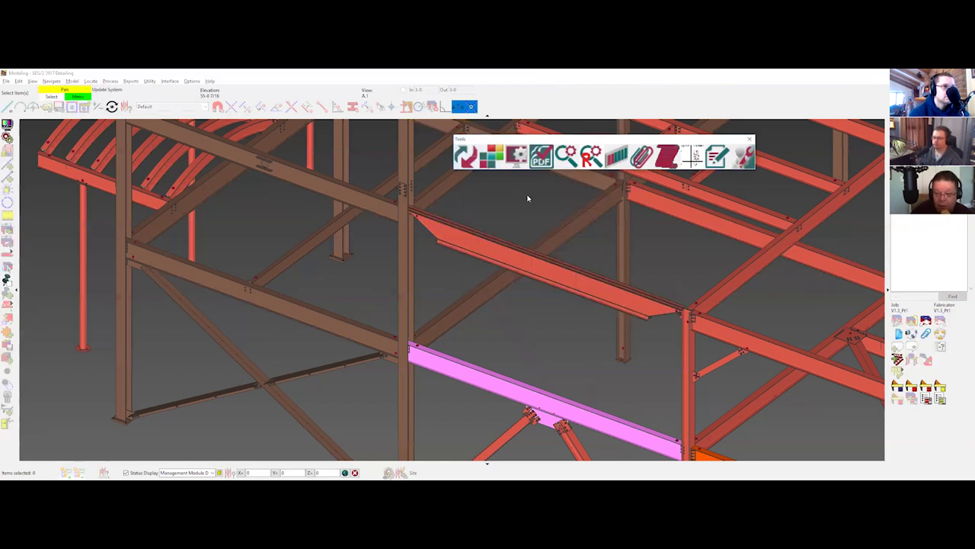
click(544, 201)
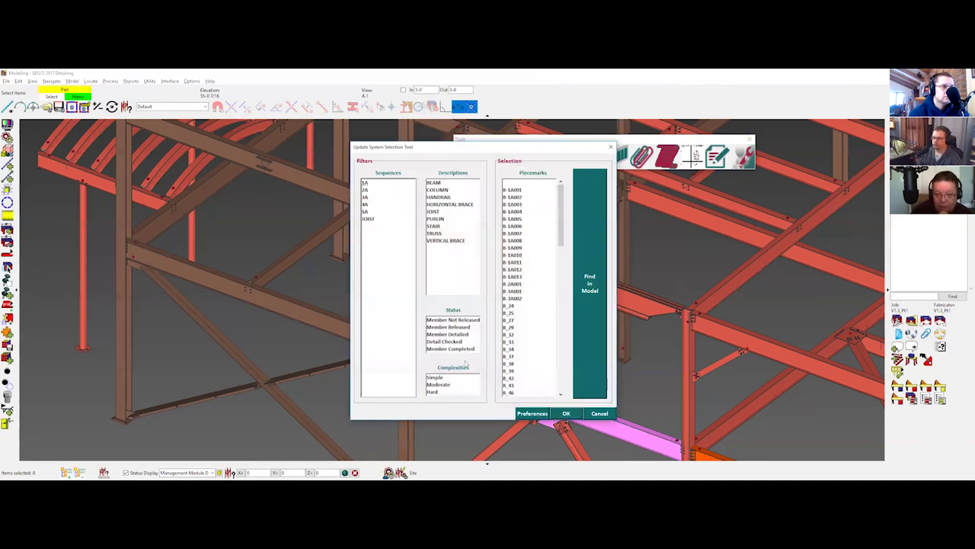
click(531, 413)
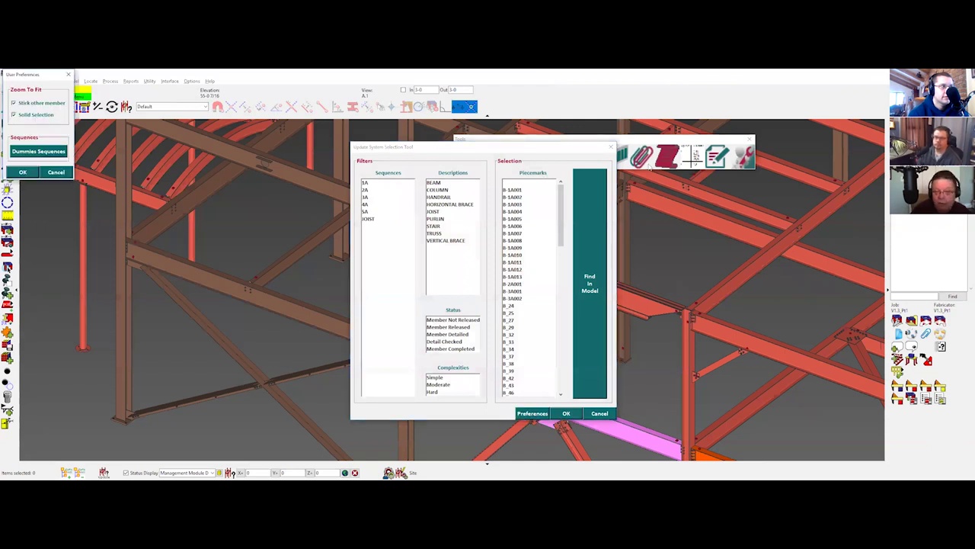
drag(21, 77, 646, 128)
click(666, 205)
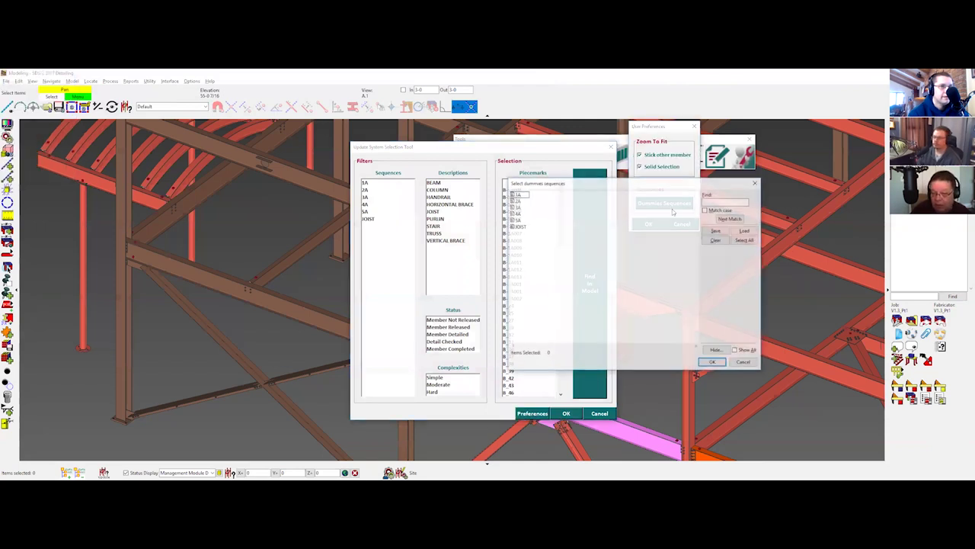
click(521, 227)
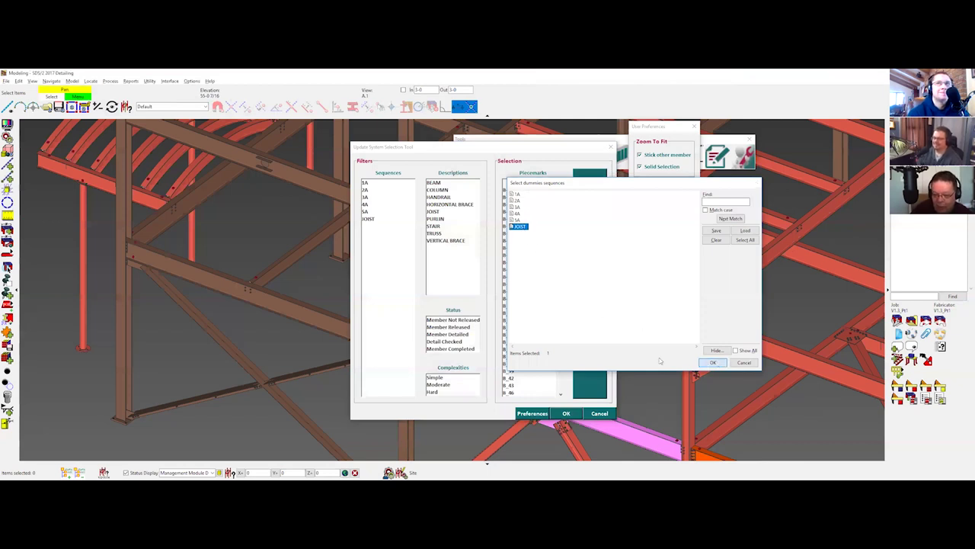
click(712, 362)
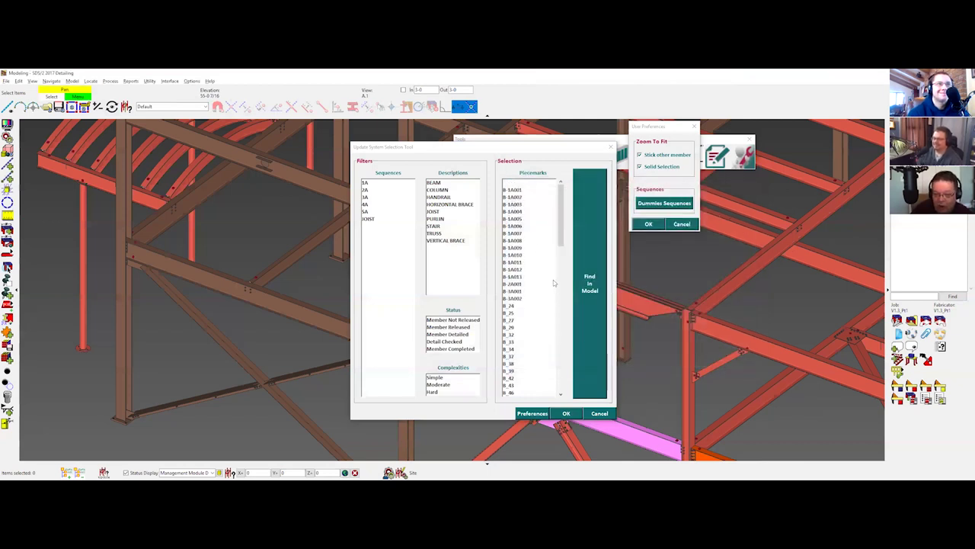
click(648, 224)
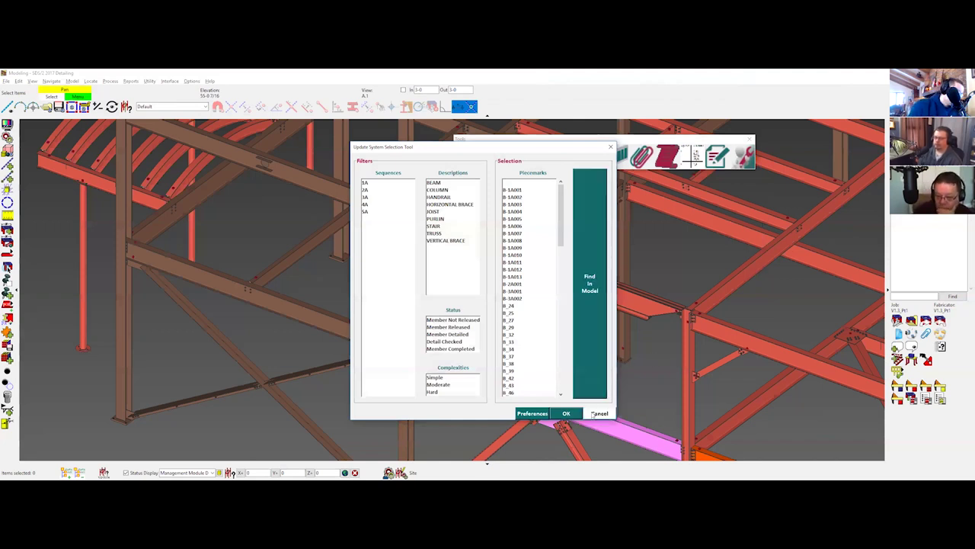
click(566, 413)
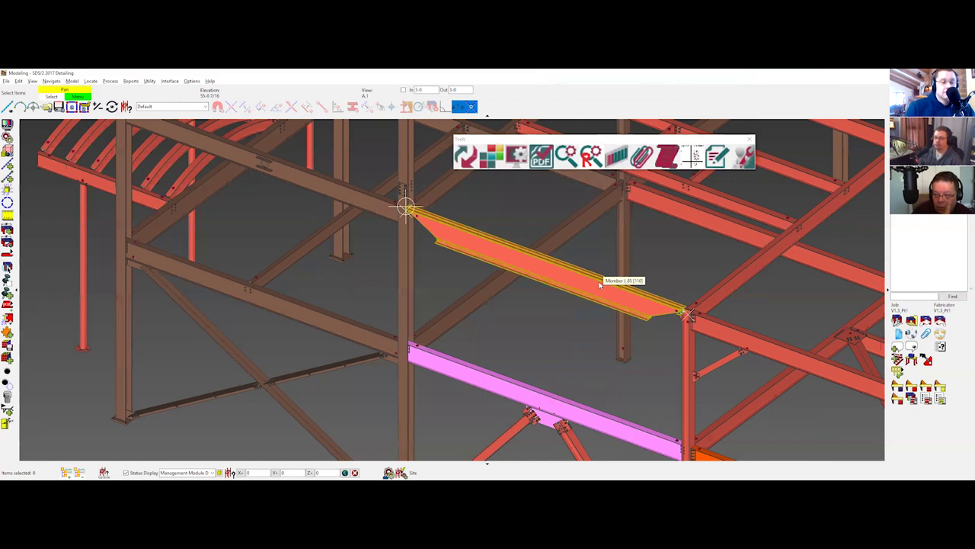
Step: Inspect the joists in the model, check the edit settings of the joist beside the stairs, and cancel the edit
scroll(407, 200, up, 5)
middle_drag(460, 231, 408, 208)
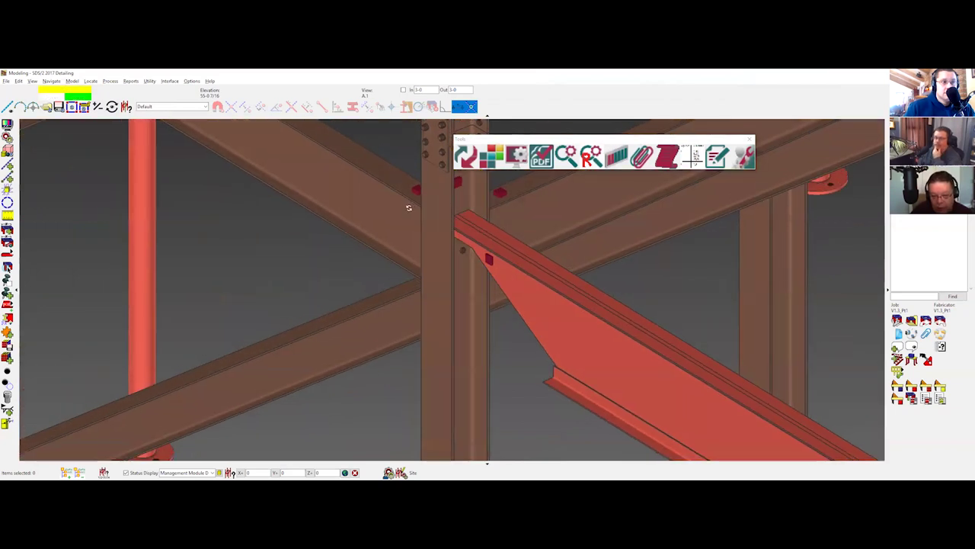
scroll(409, 207, down, 6)
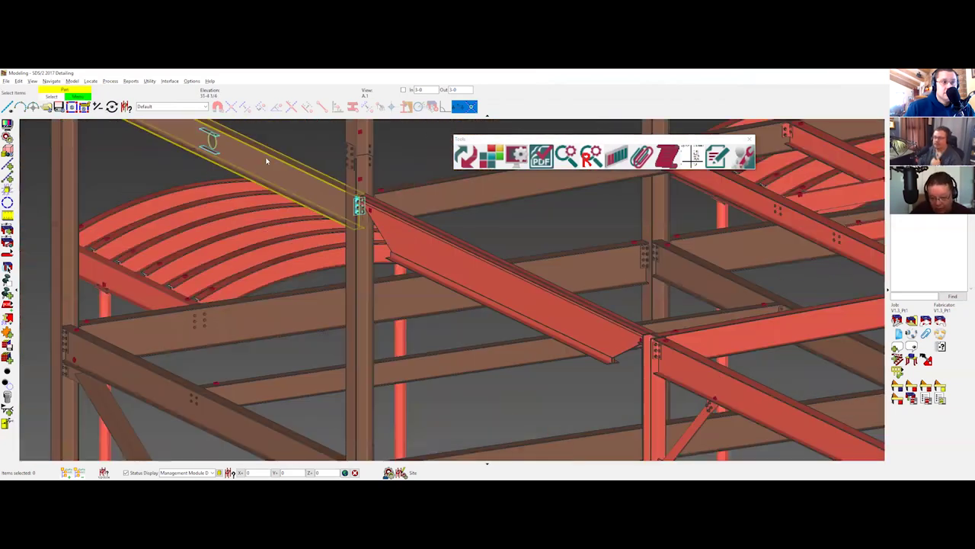
scroll(267, 161, down, 8)
scroll(387, 219, up, 7)
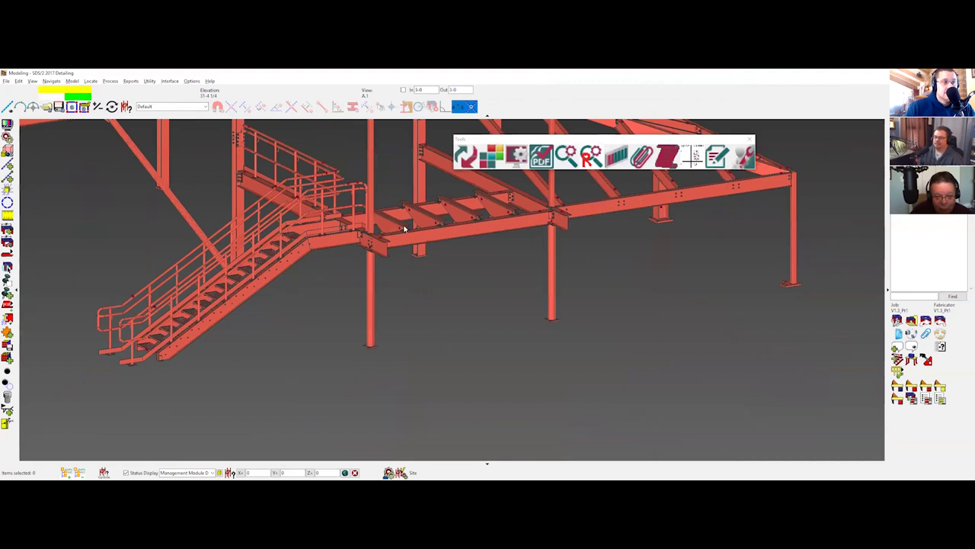
scroll(405, 227, up, 4)
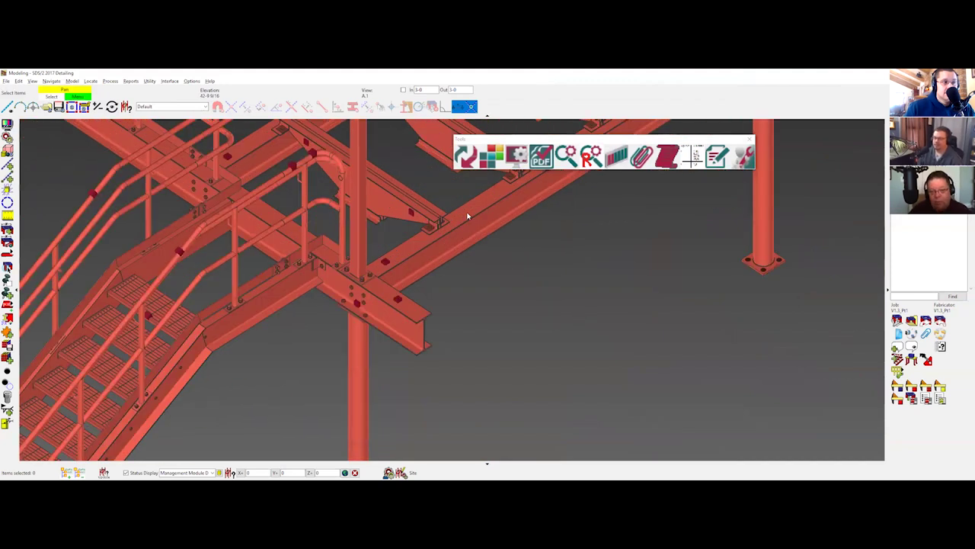
double_click(562, 259)
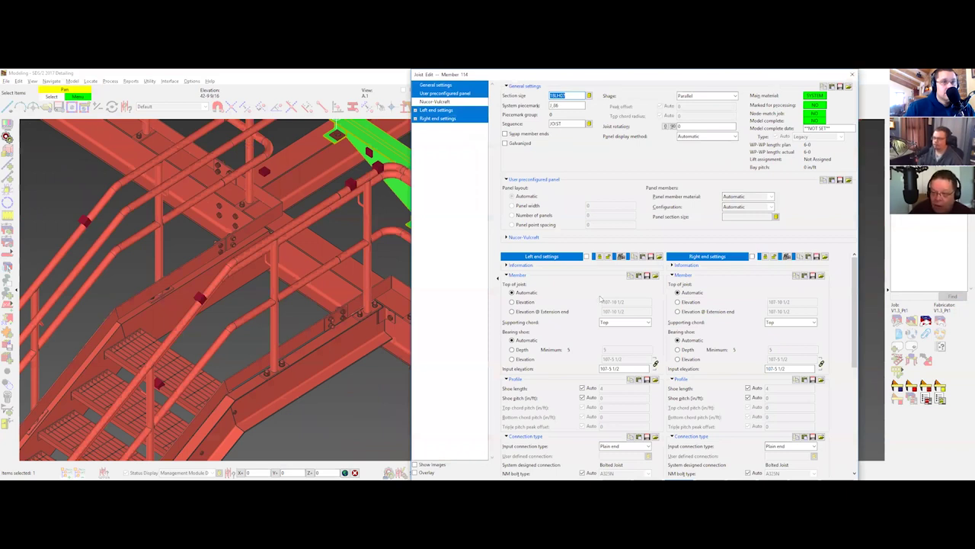
key(Escape)
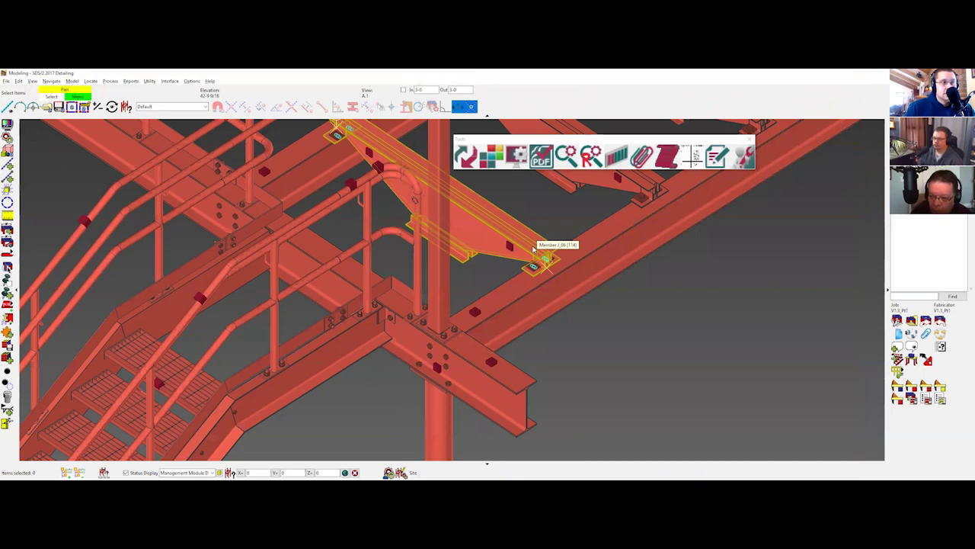
Step: Highlight the beam supporting the joists beside the stairs and view it within the whole structure
click(533, 296)
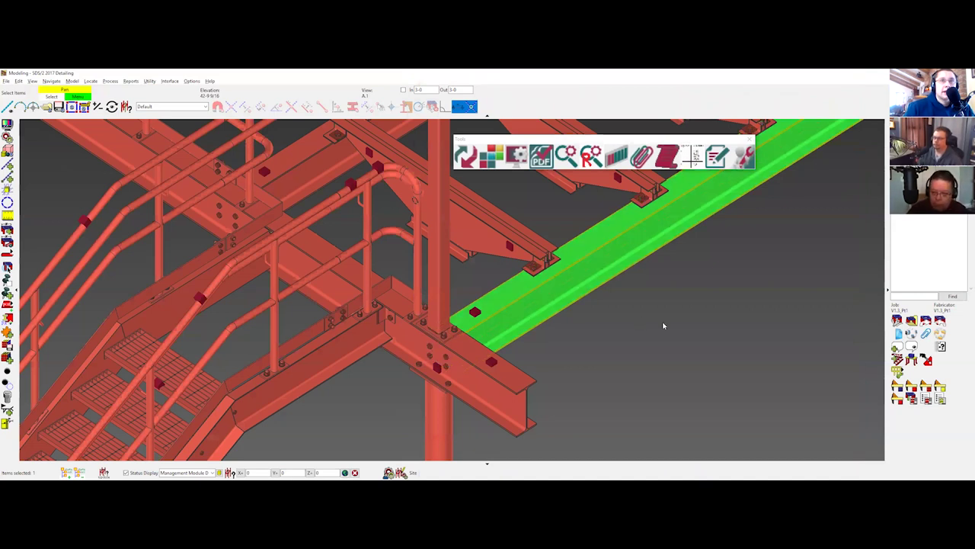
scroll(724, 335, down, 1)
scroll(736, 328, down, 1)
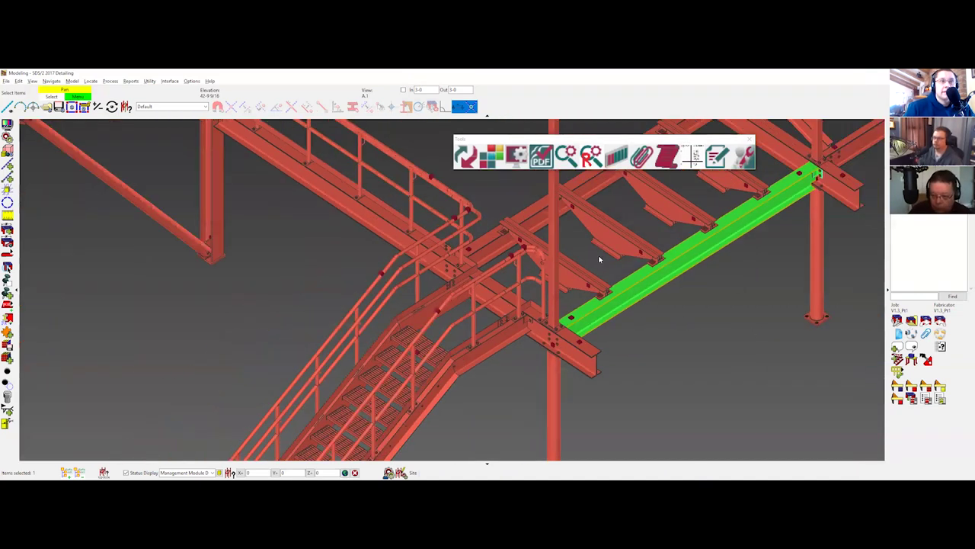
scroll(599, 259, down, 5)
middle_drag(599, 259, 671, 244)
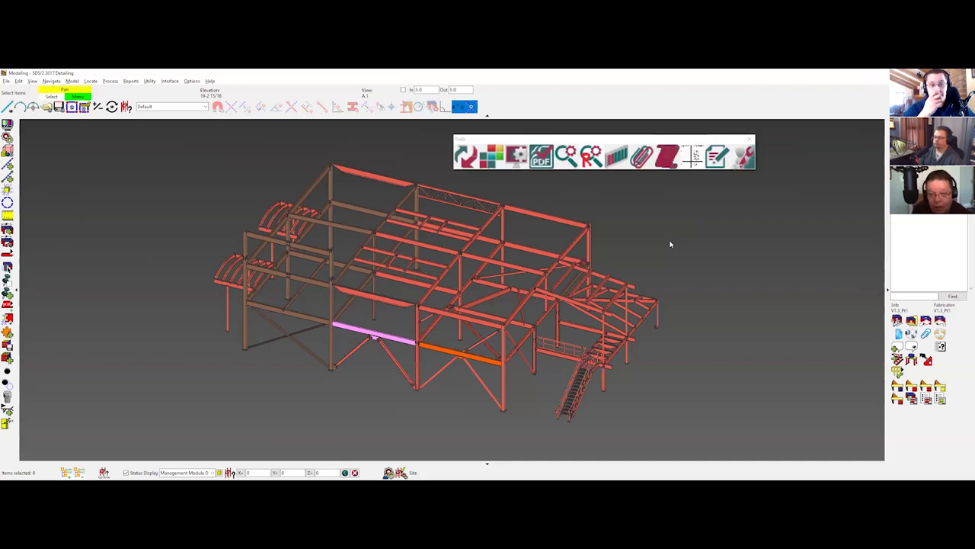
Step: Review the Live Progress figures for the whole job and for sequence 1A, and move the window aside
click(619, 157)
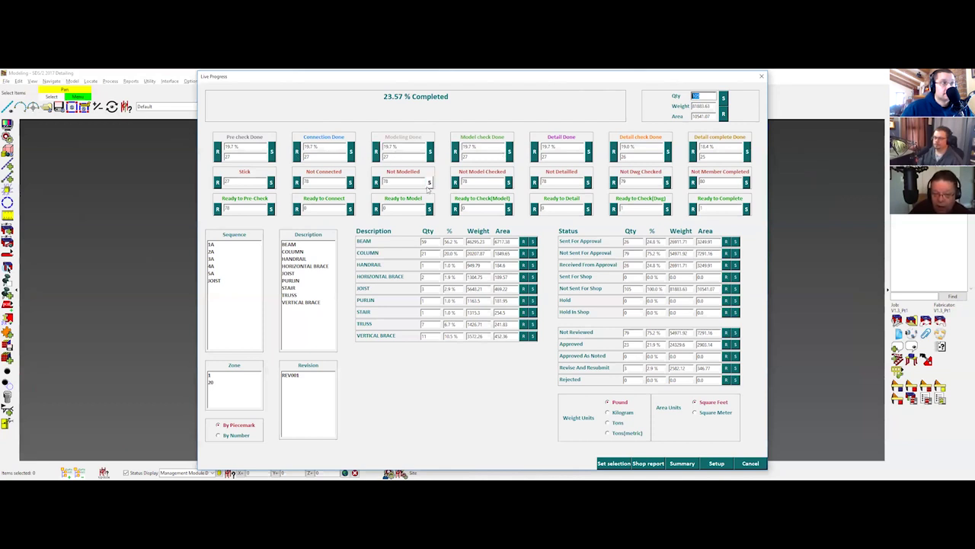
click(214, 245)
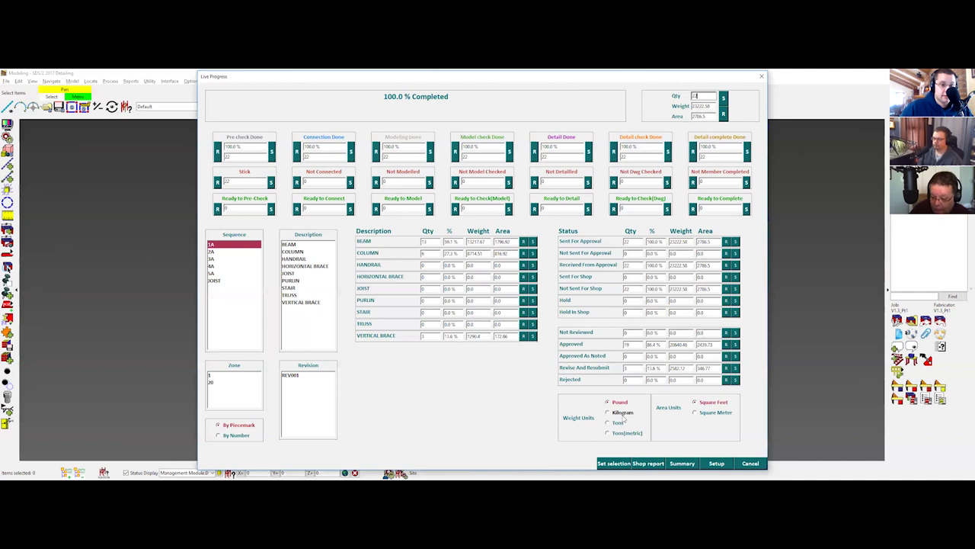
click(622, 466)
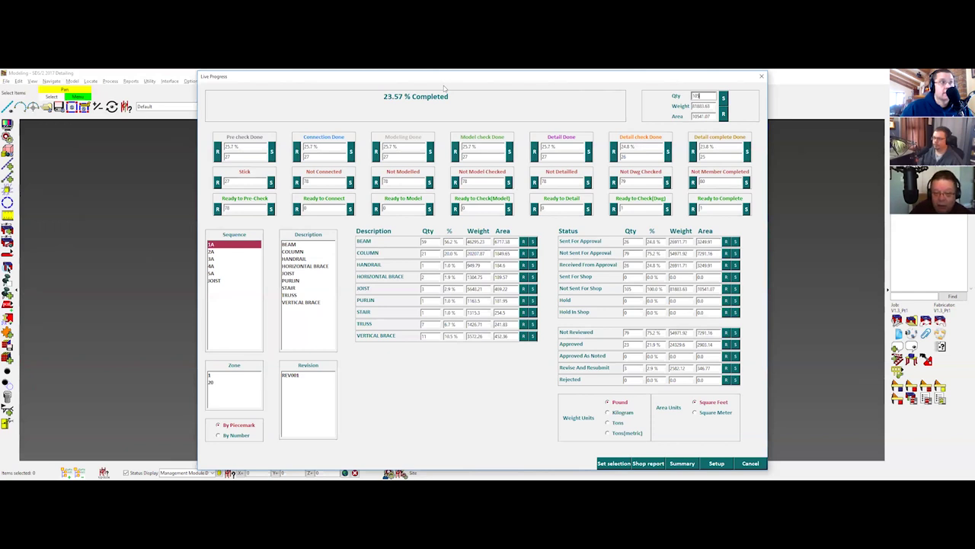
drag(444, 76, 507, 74)
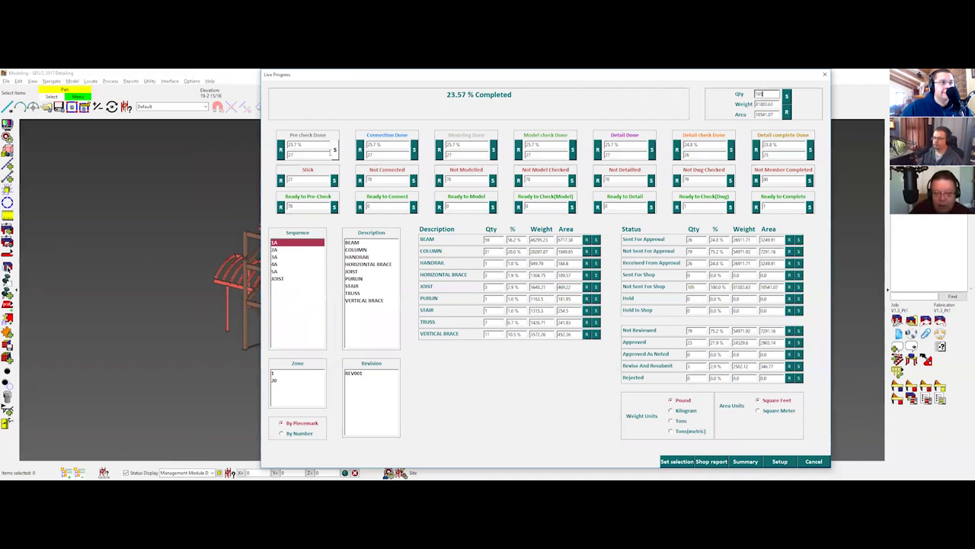
Step: View the report of members with pre-check done, close it, and select the member ready for drawing check in the model
click(281, 150)
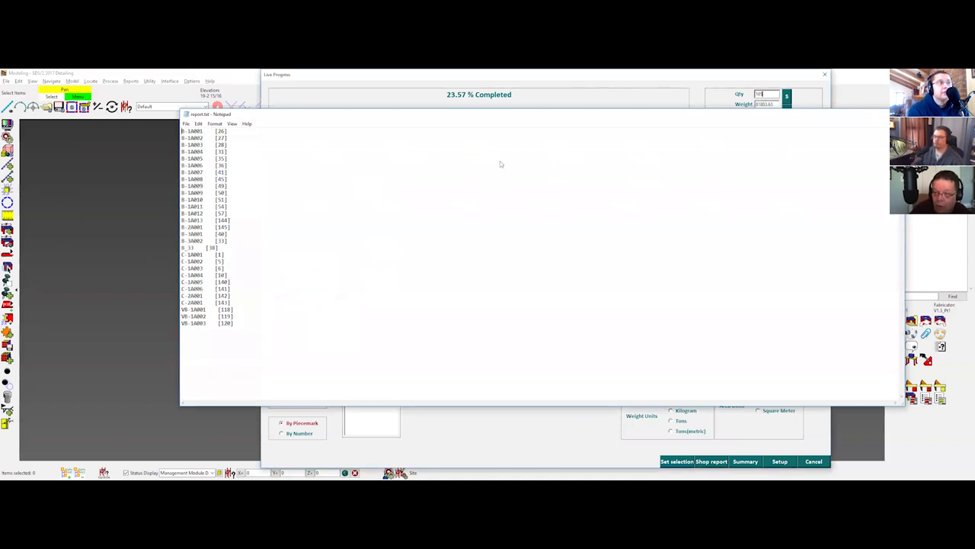
key(alt+F4)
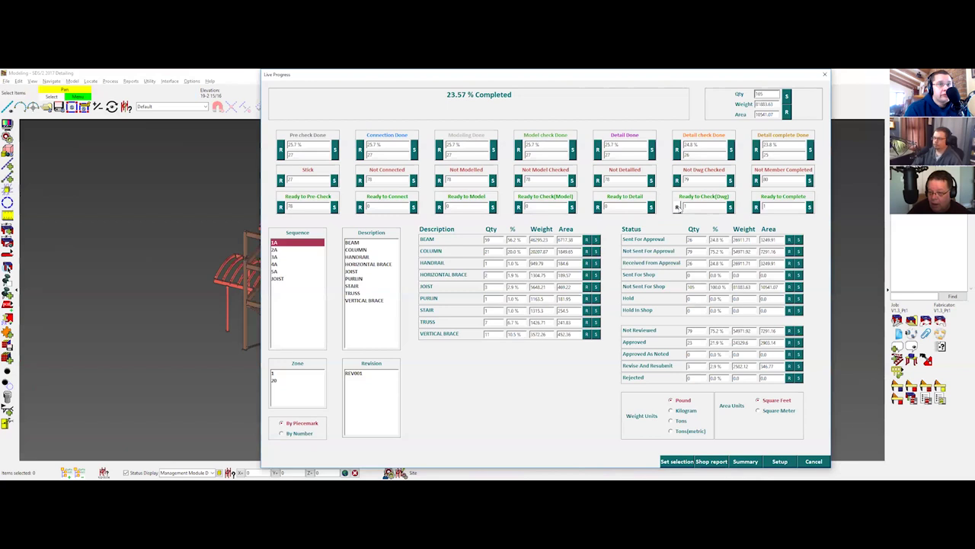
click(729, 207)
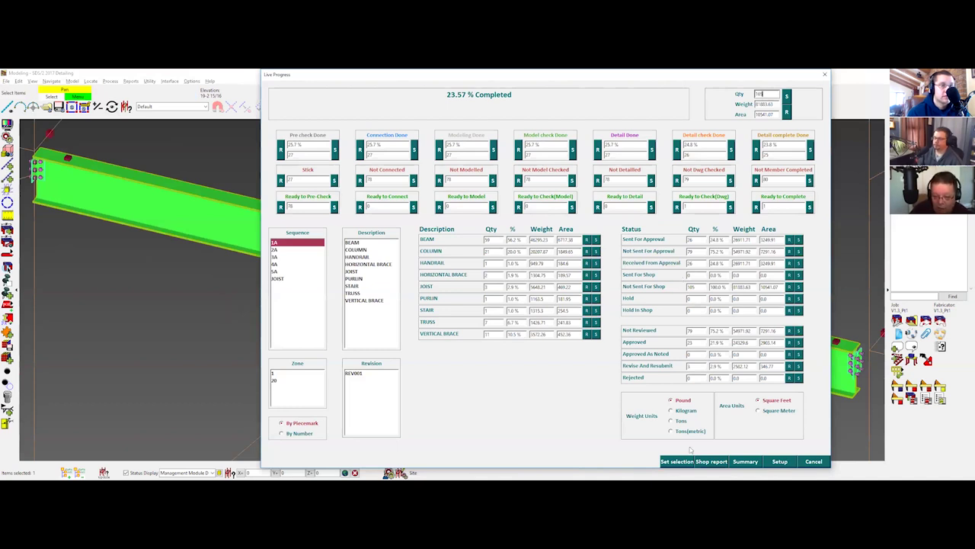
Step: Generate the shop report and the progression summary with sequence 1A selected, and read through them
click(711, 461)
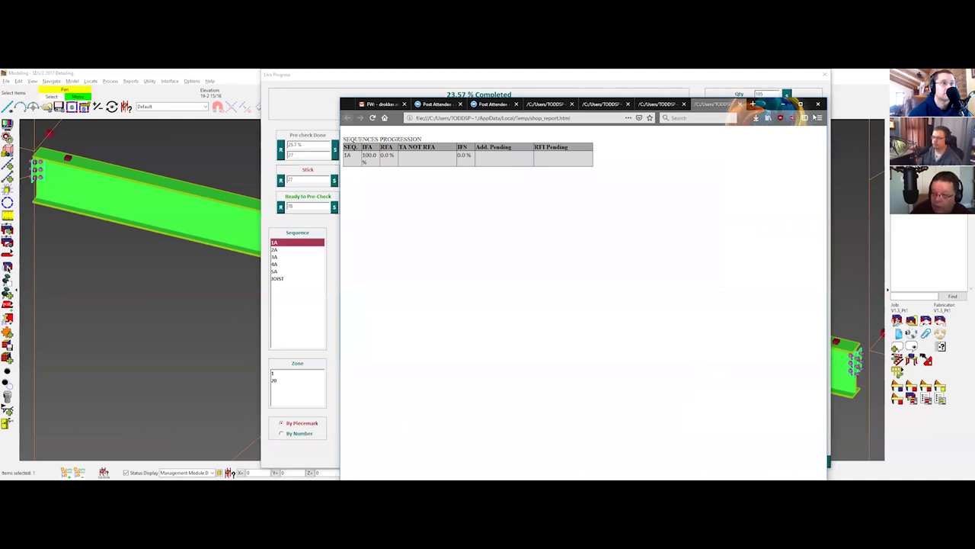
click(845, 144)
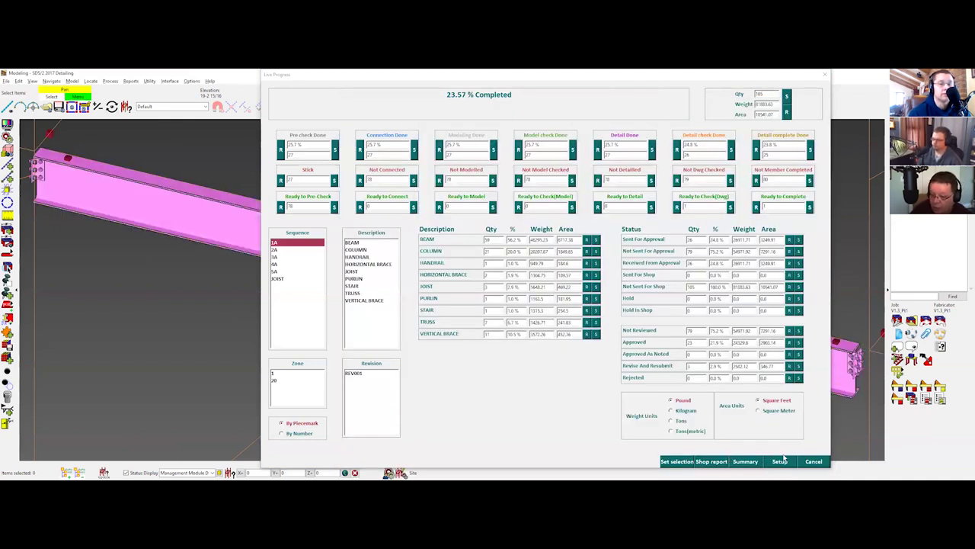
click(743, 462)
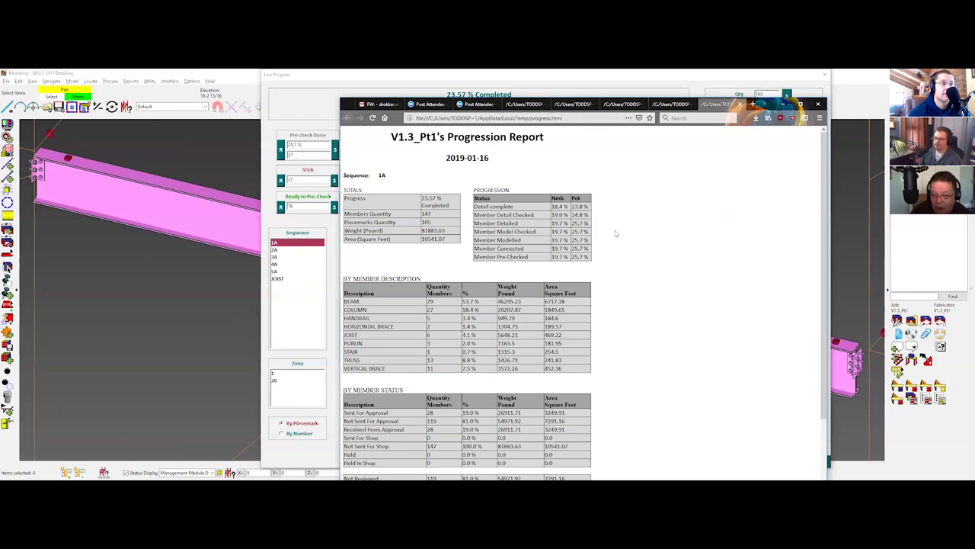
scroll(614, 230, down, 4)
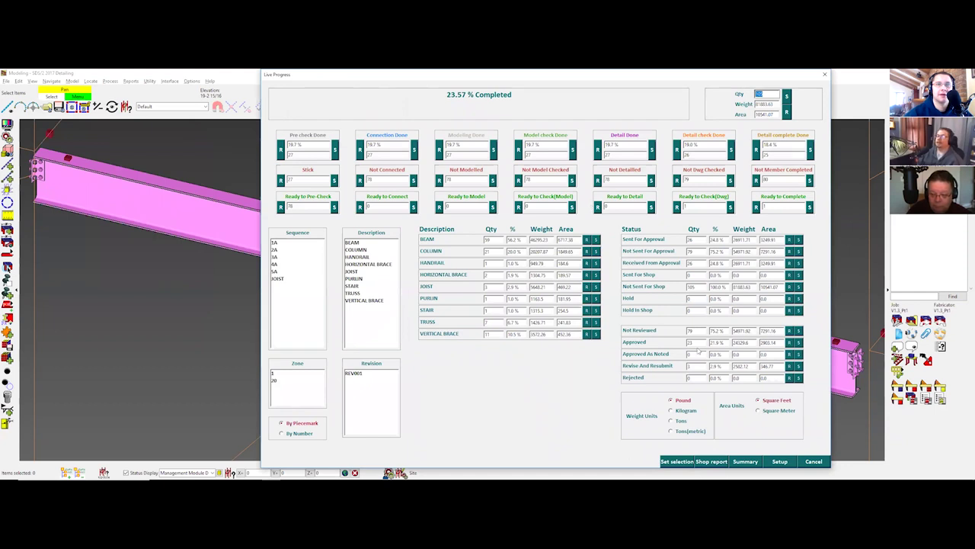
Step: Generate the progression summary without a sequence filter, and cancel closing the browser's open tabs
click(749, 461)
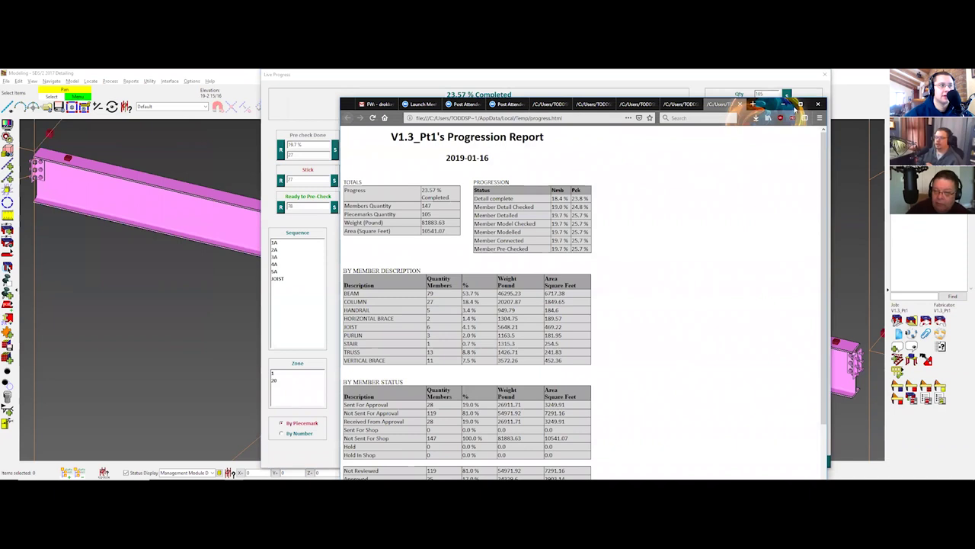
click(817, 103)
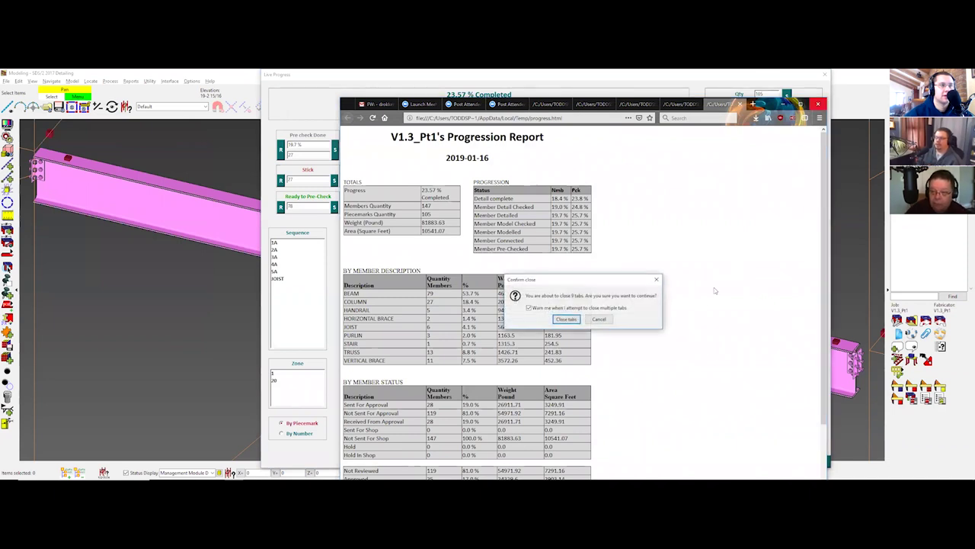
click(614, 320)
click(817, 104)
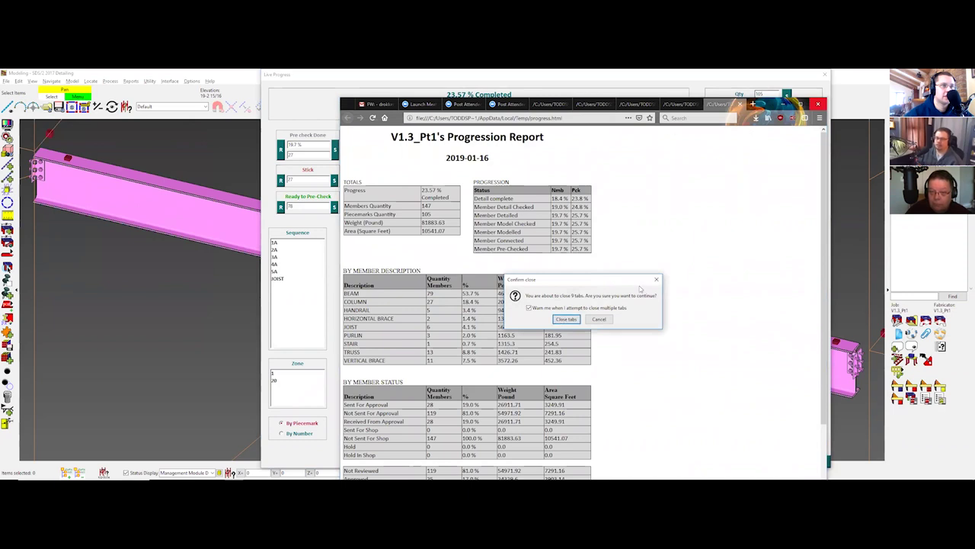
click(599, 319)
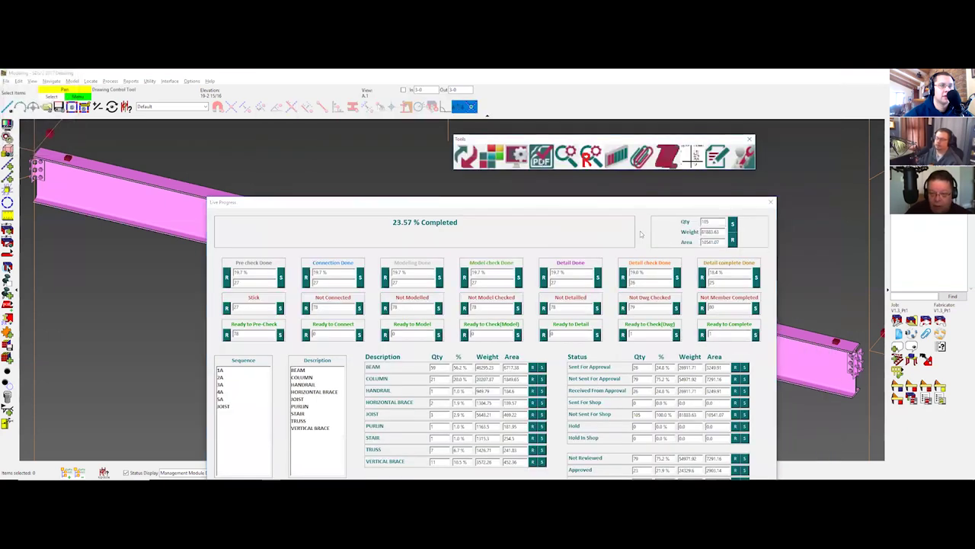
Step: Compare the Live Progress figures for sequences 1A through 5A with those for 1A alone, and close the window
click(694, 156)
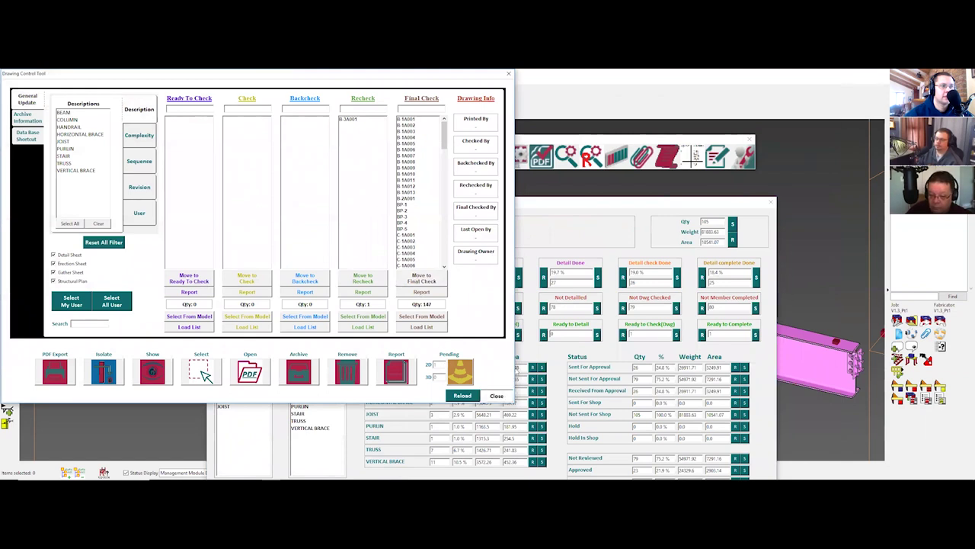
click(572, 205)
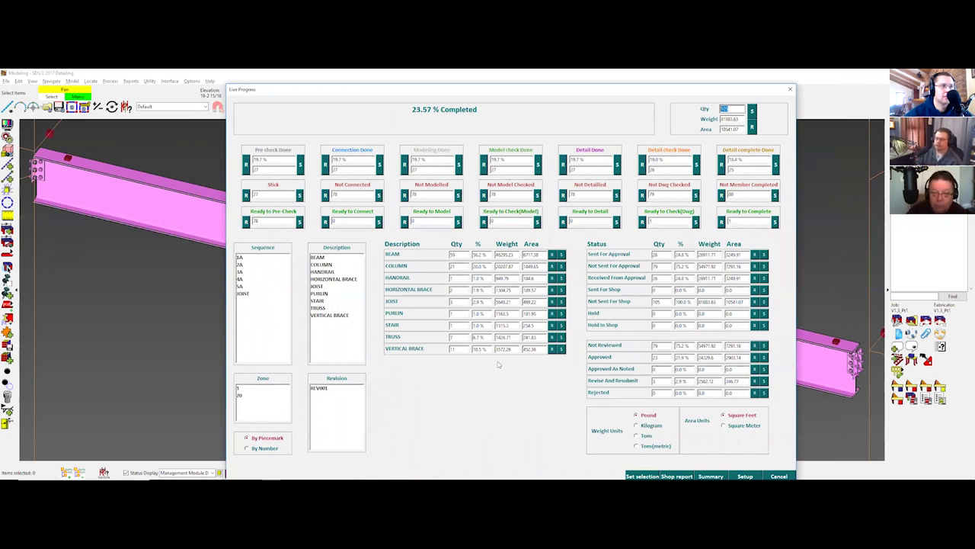
click(244, 258)
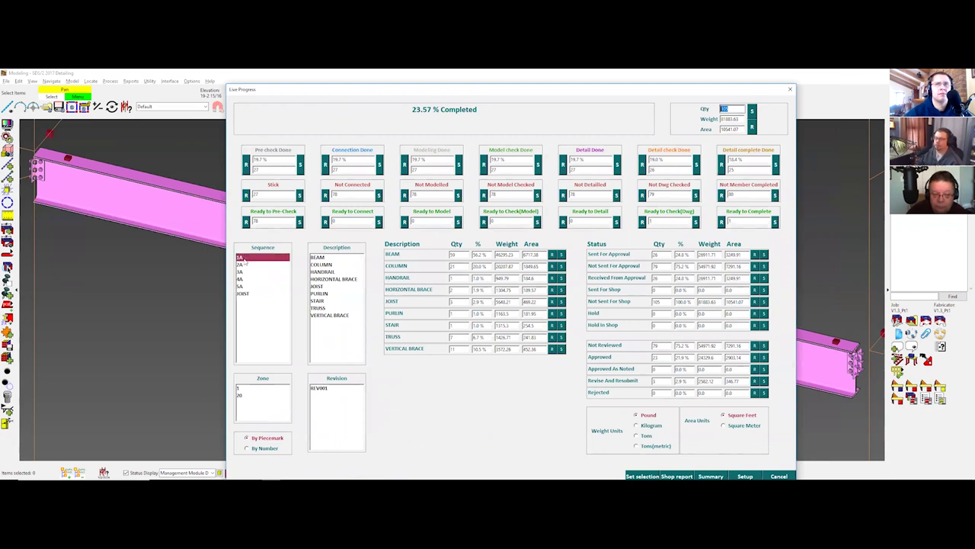
ctrl+click(242, 264)
ctrl+drag(246, 271, 246, 286)
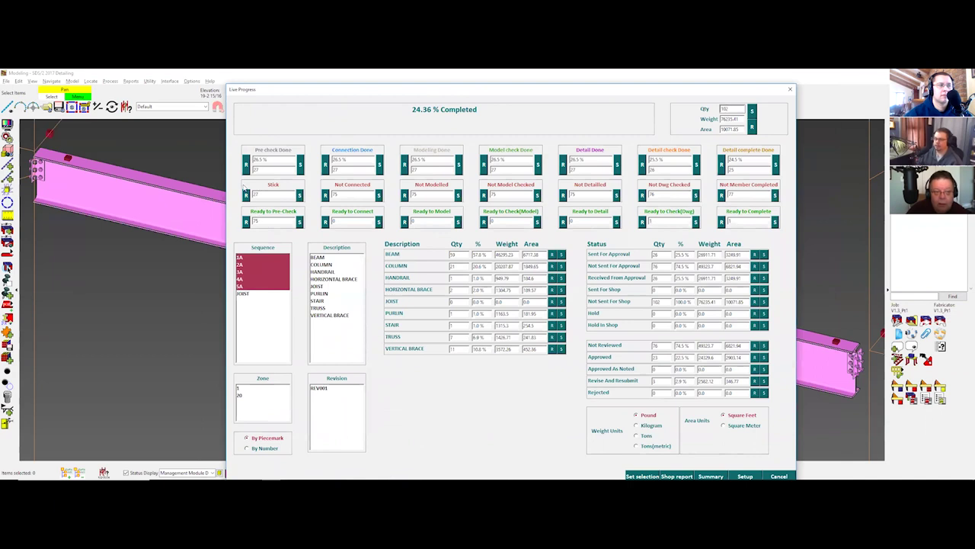
click(244, 259)
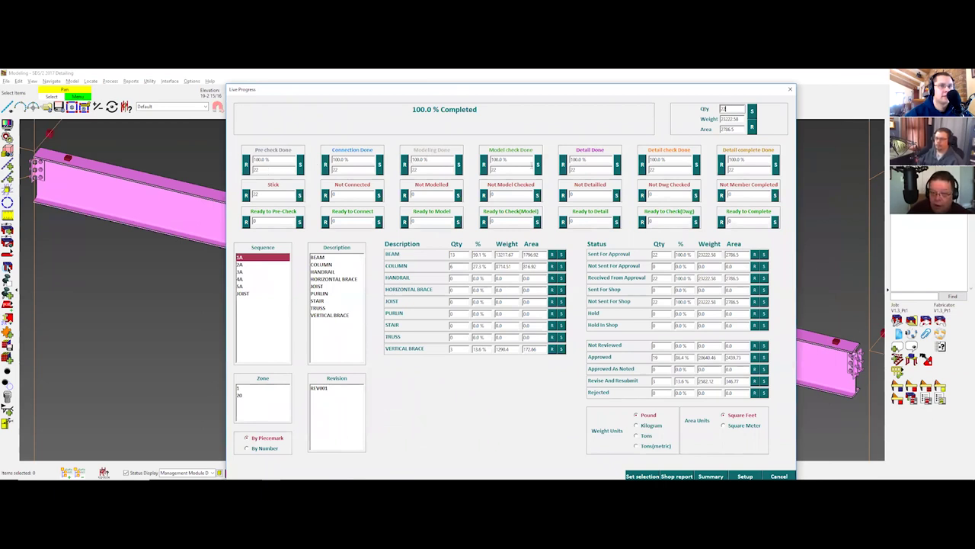
shift+click(250, 287)
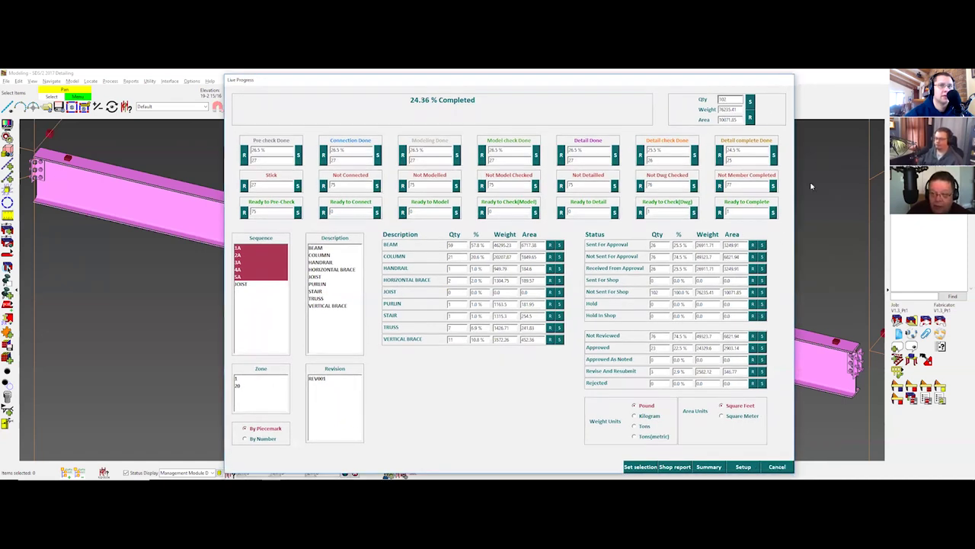
key(Escape)
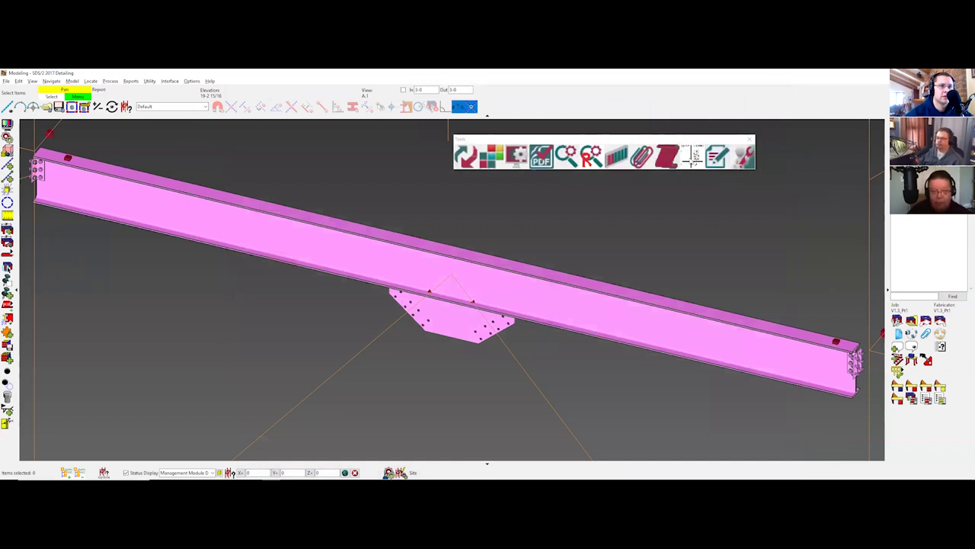
Step: Dismiss the file warning, look over the Drawing Control Tool's check lists, and close the tool
click(694, 156)
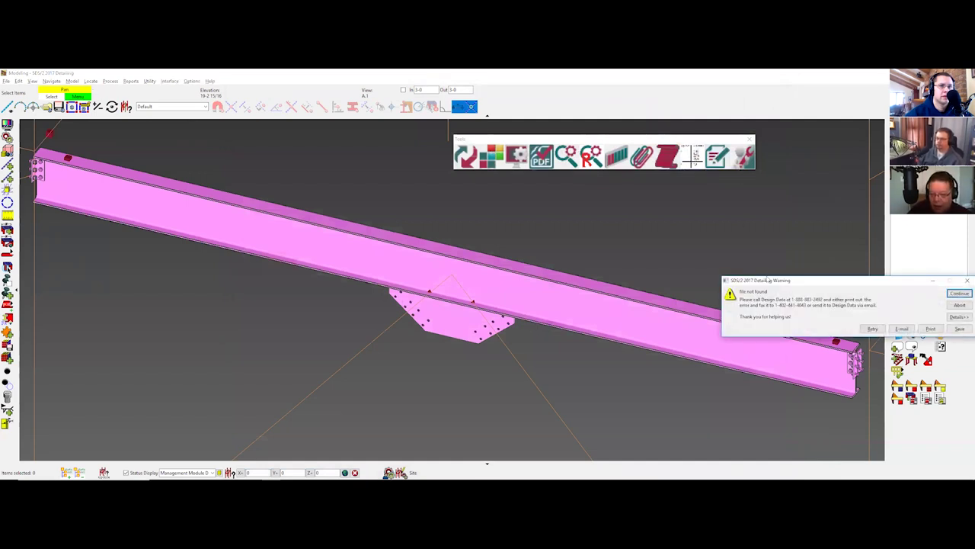
drag(764, 284, 613, 237)
click(809, 245)
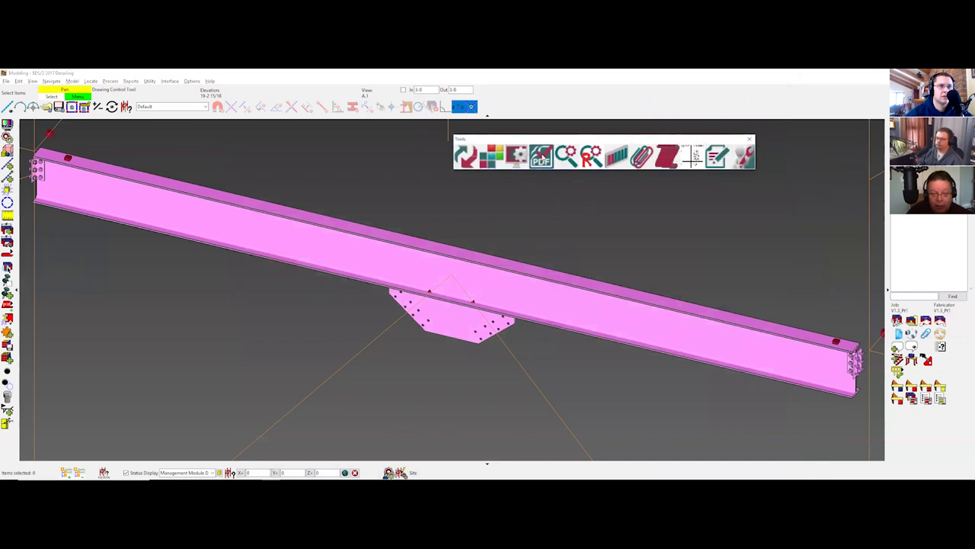
click(541, 156)
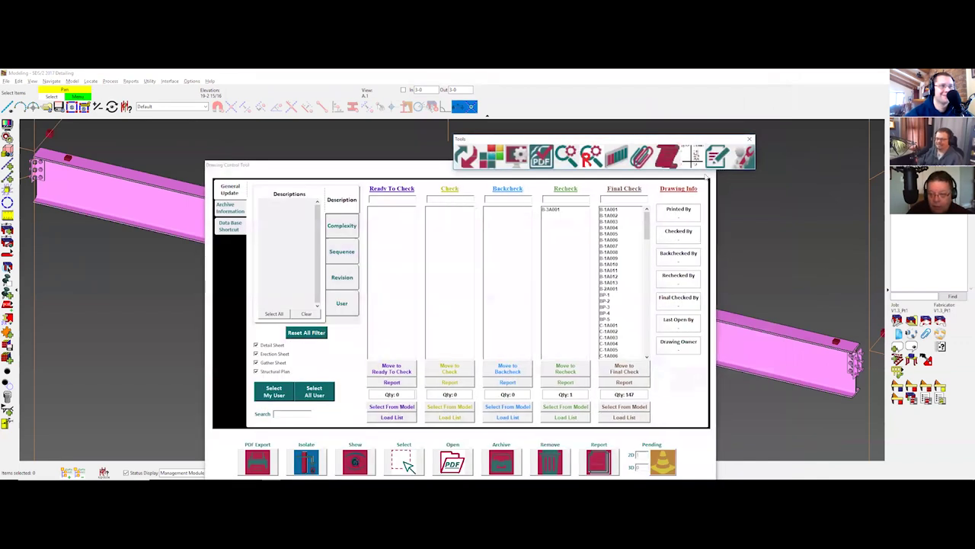
click(711, 166)
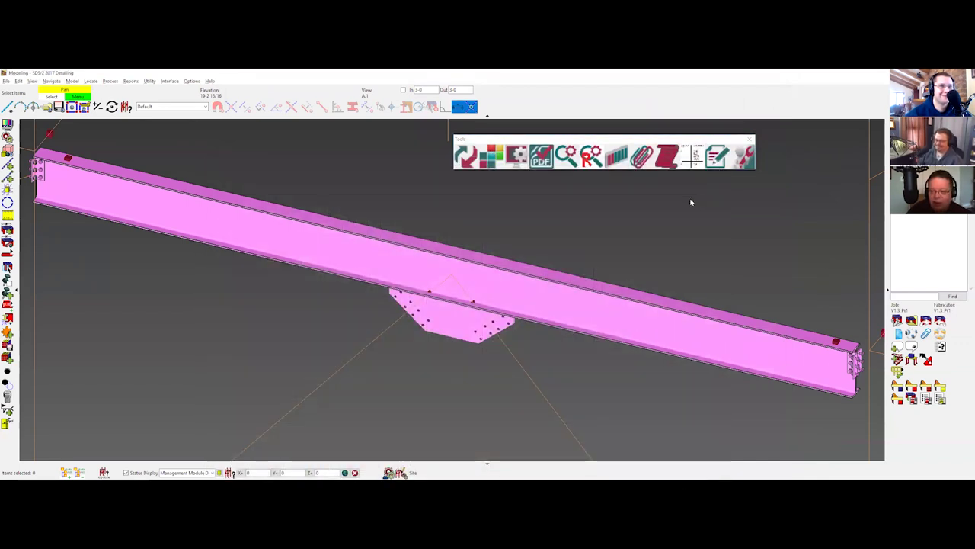
Step: Open the Update System for the beam, review its pages from Pre-Check Update to Setup and Options, and close it
click(466, 158)
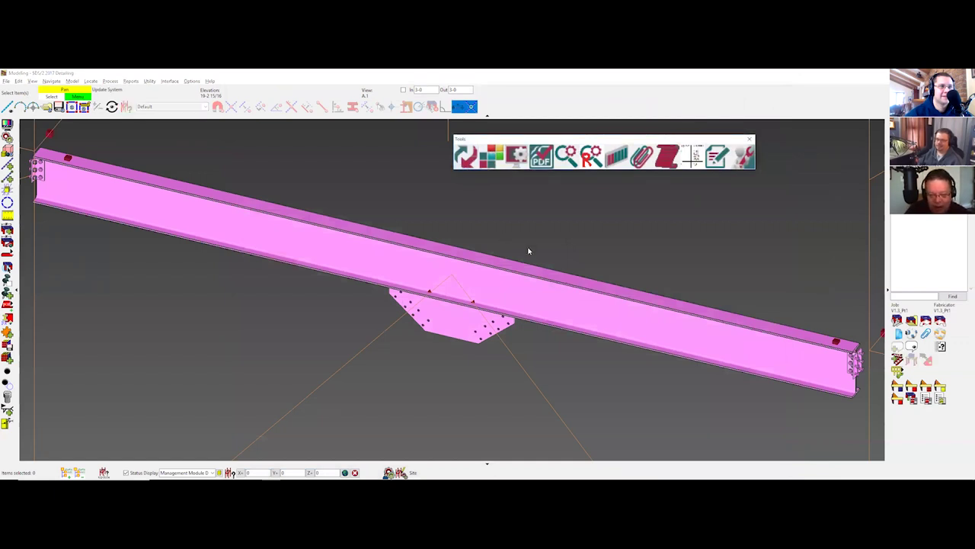
click(565, 224)
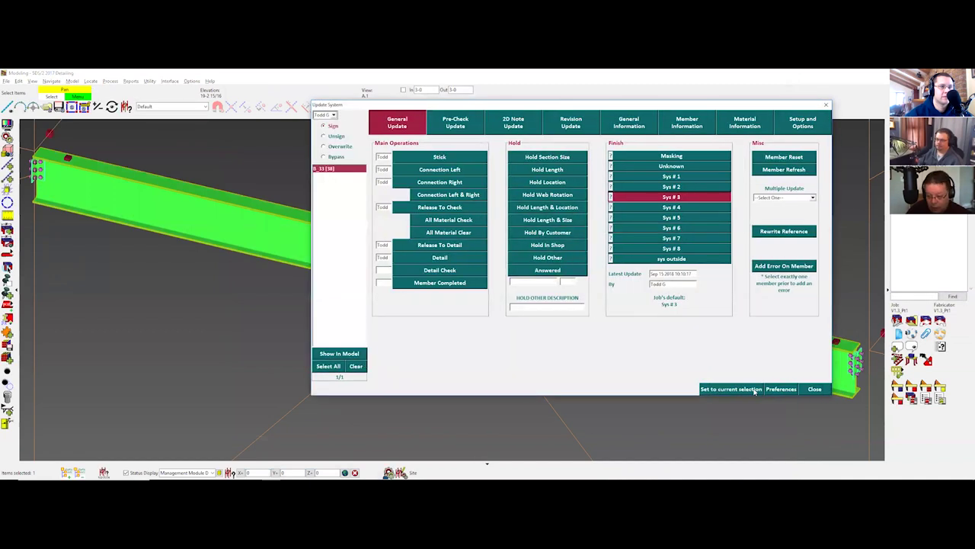
click(468, 123)
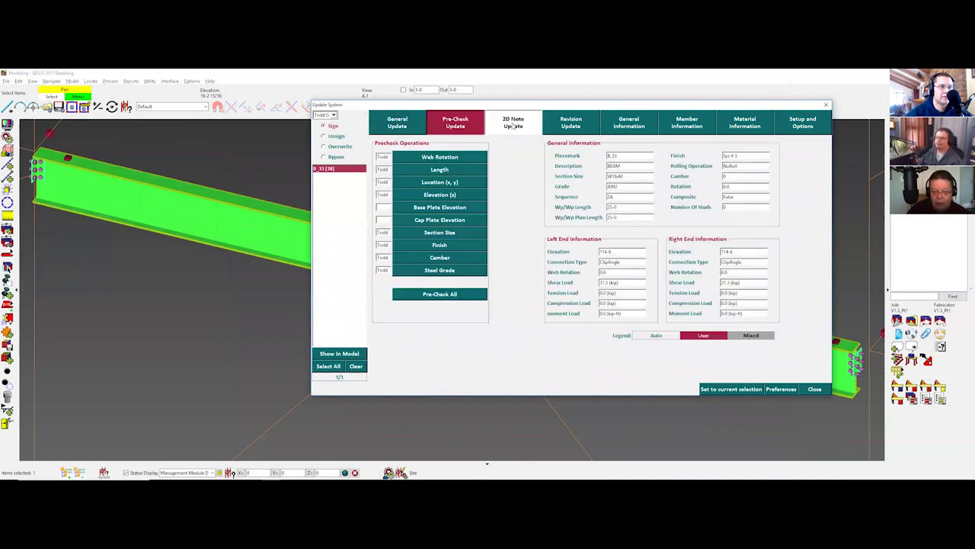
click(511, 124)
click(575, 126)
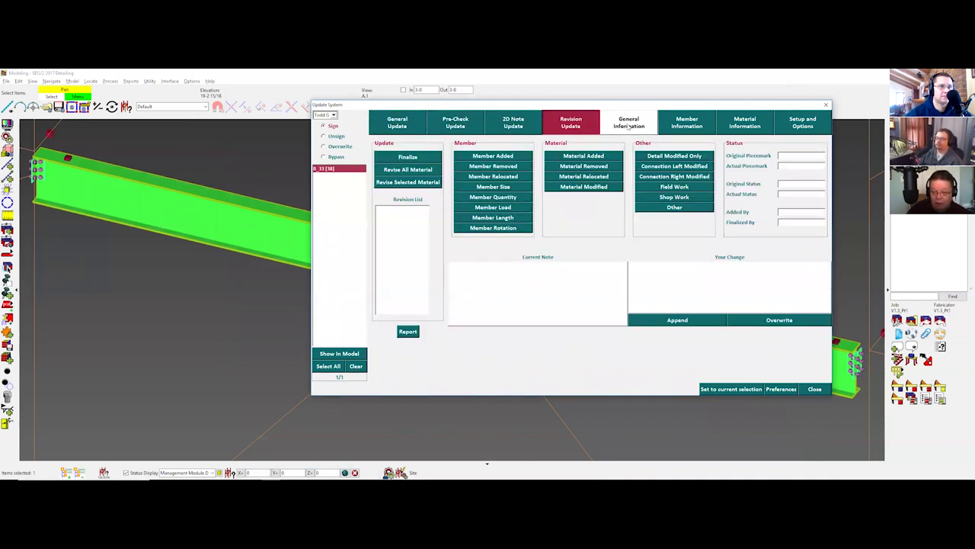
click(629, 125)
click(703, 125)
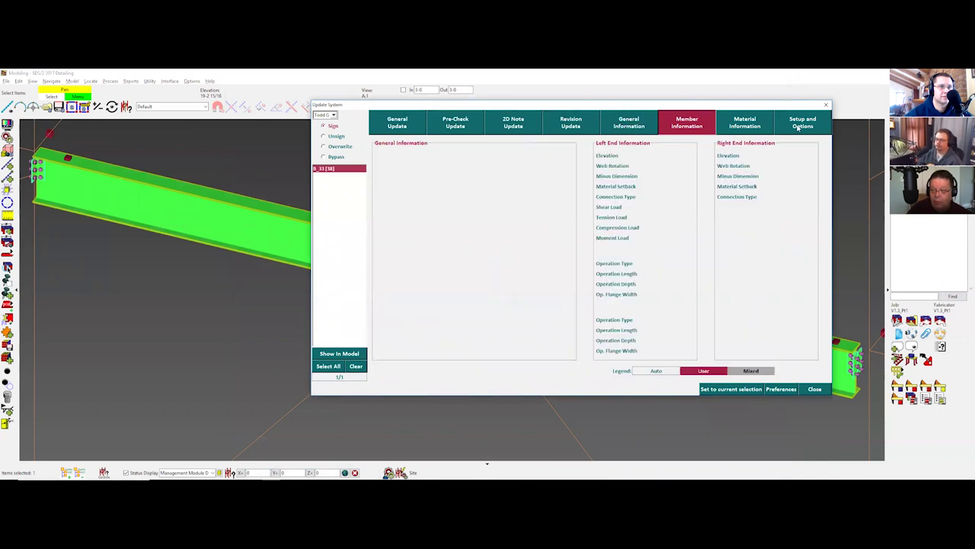
click(802, 122)
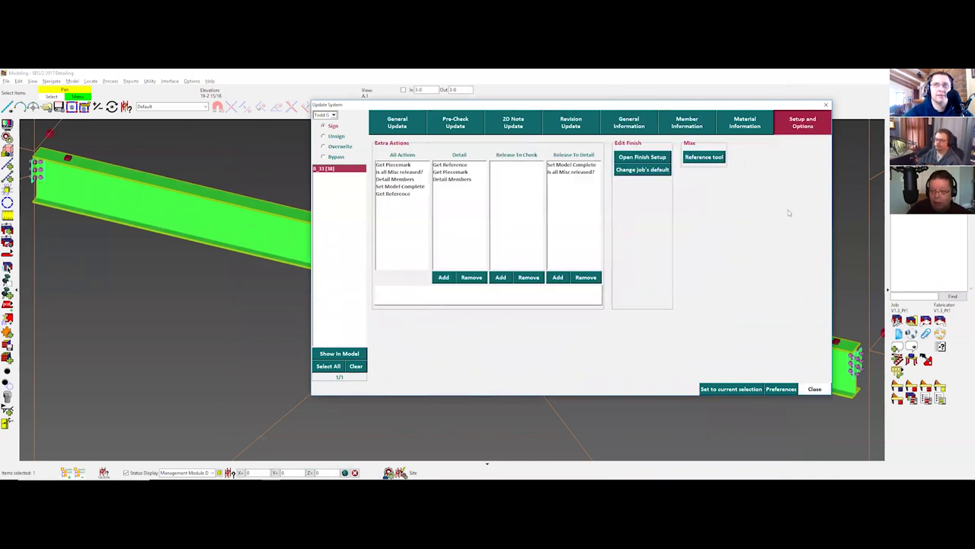
click(814, 388)
Step: Examine the Find Tool's report setup options with sequence 1A selected, look at the Attachment Tool, and close both
click(747, 209)
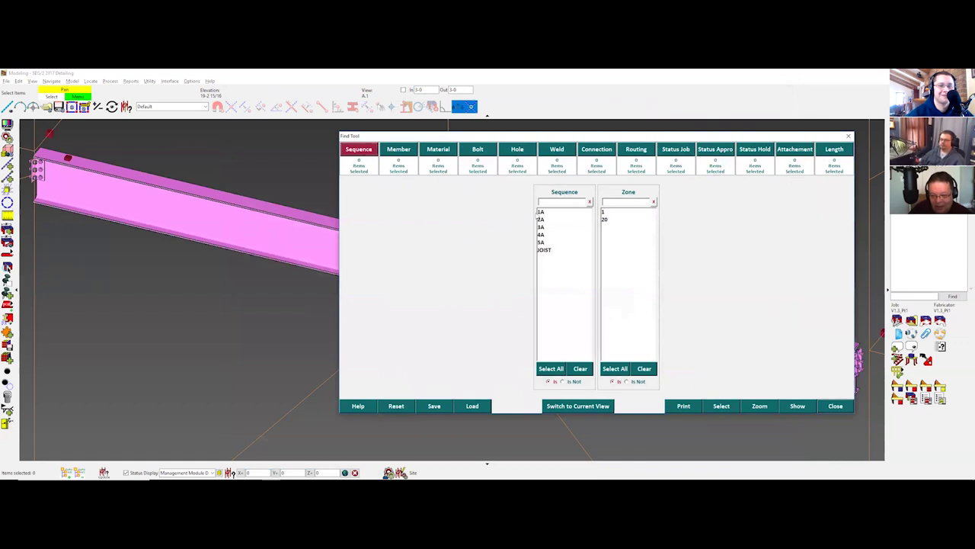
click(540, 212)
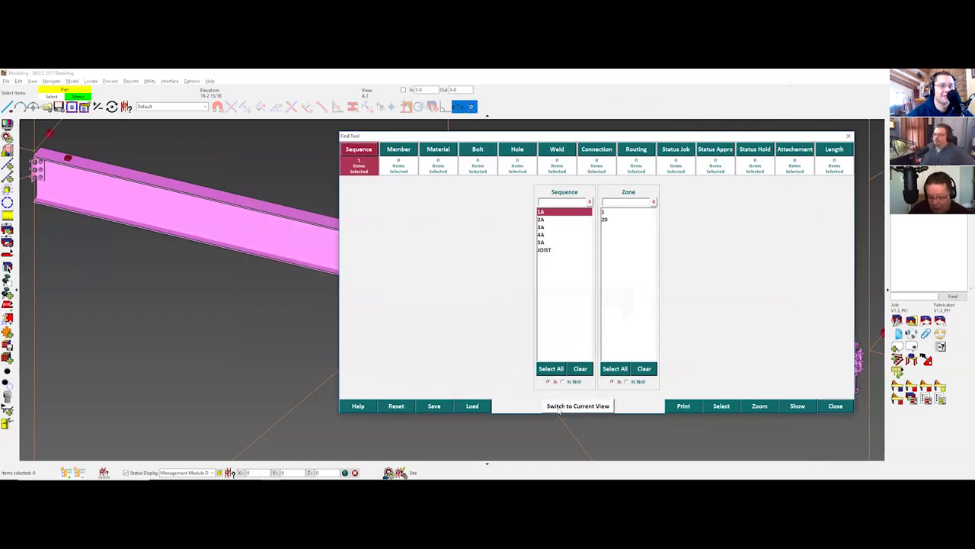
click(683, 405)
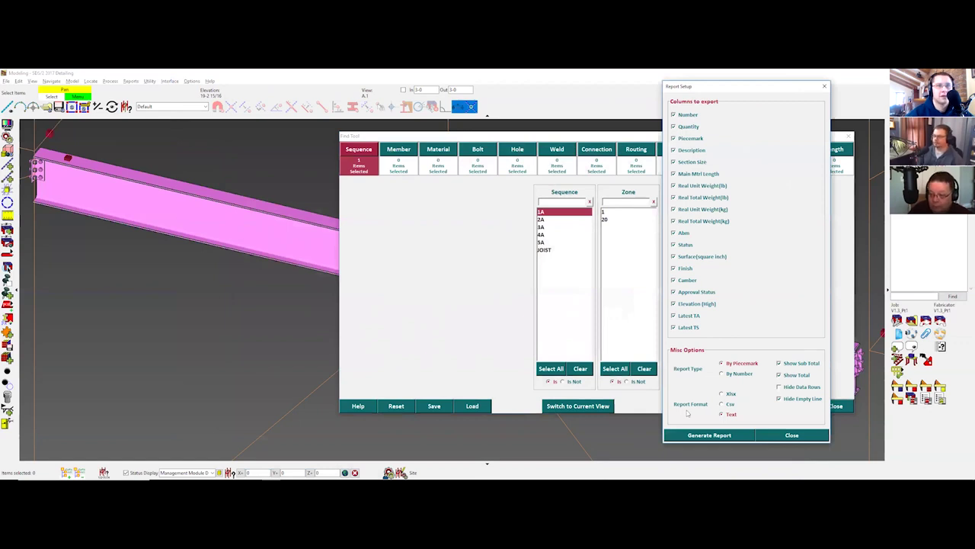
click(730, 414)
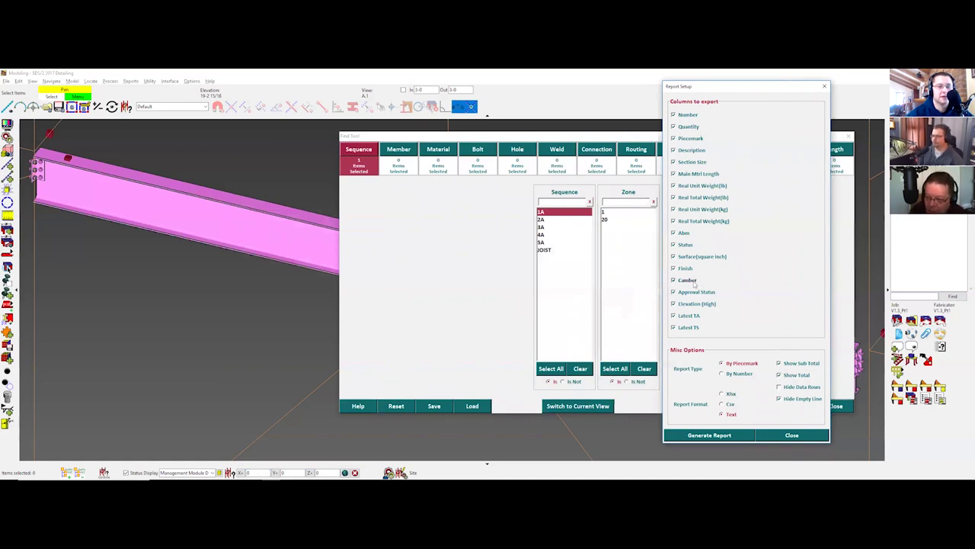
click(793, 435)
click(834, 406)
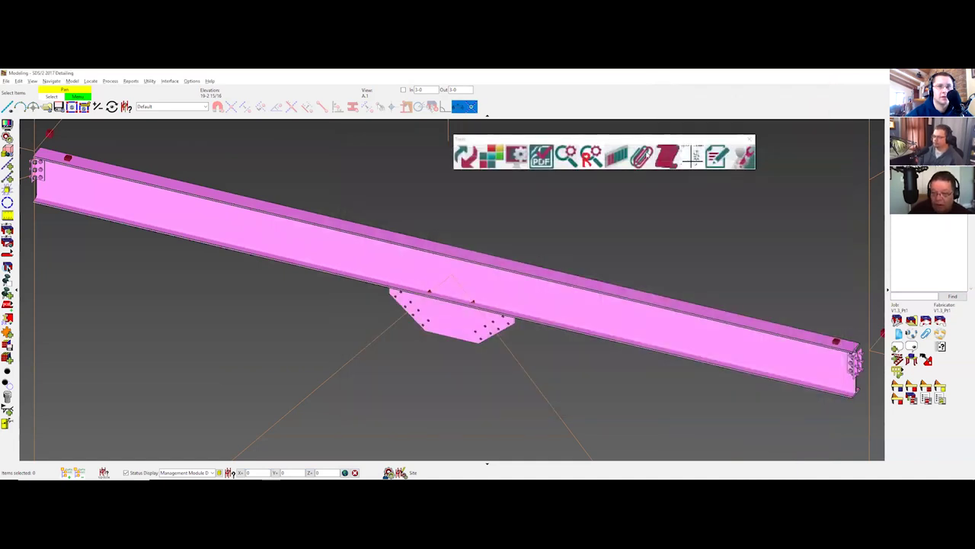
click(642, 155)
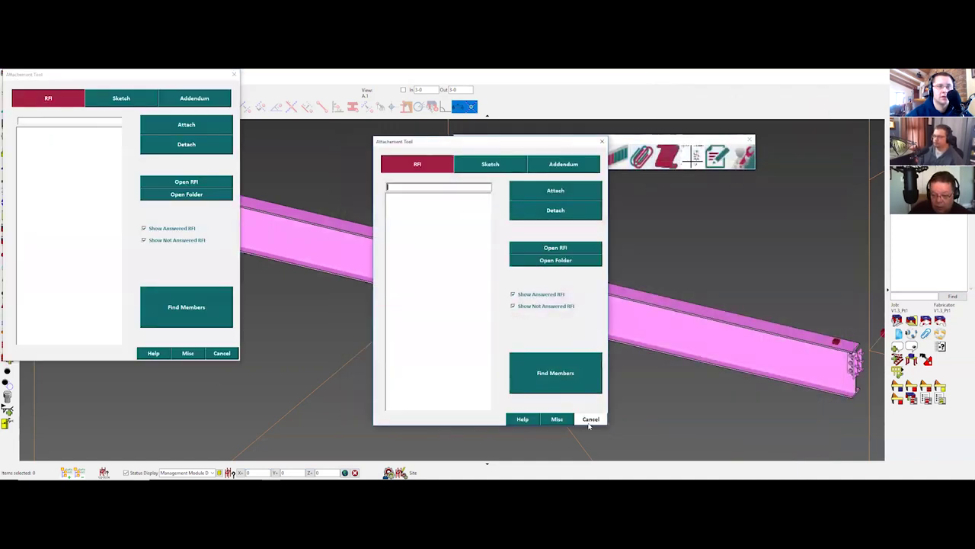
click(221, 353)
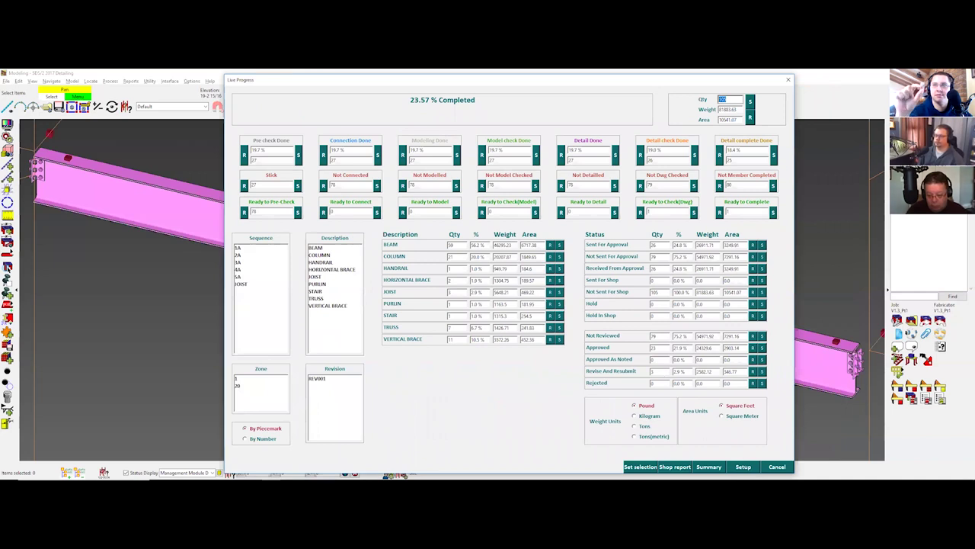
Step: Set JOIST as a dummy sequence in the Live Progress setup
click(743, 466)
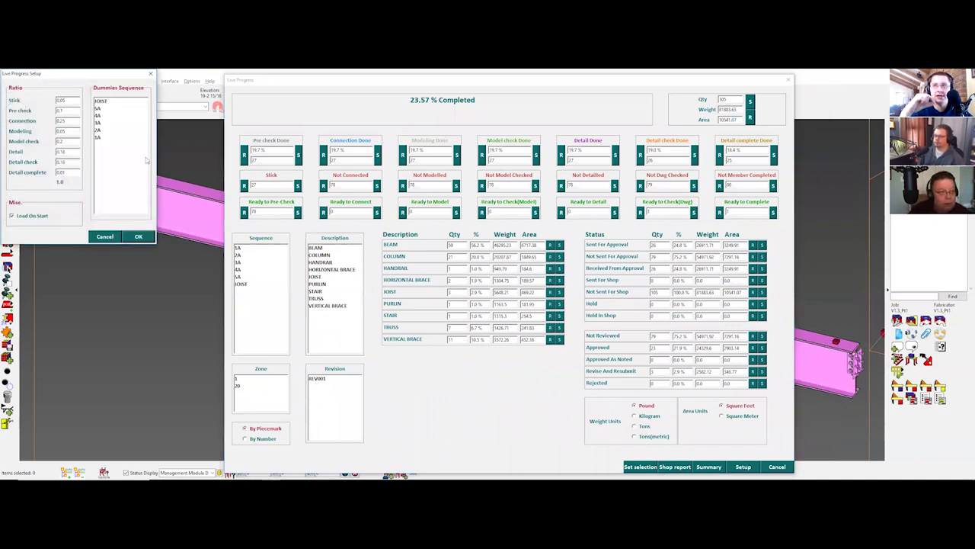
click(100, 102)
click(136, 236)
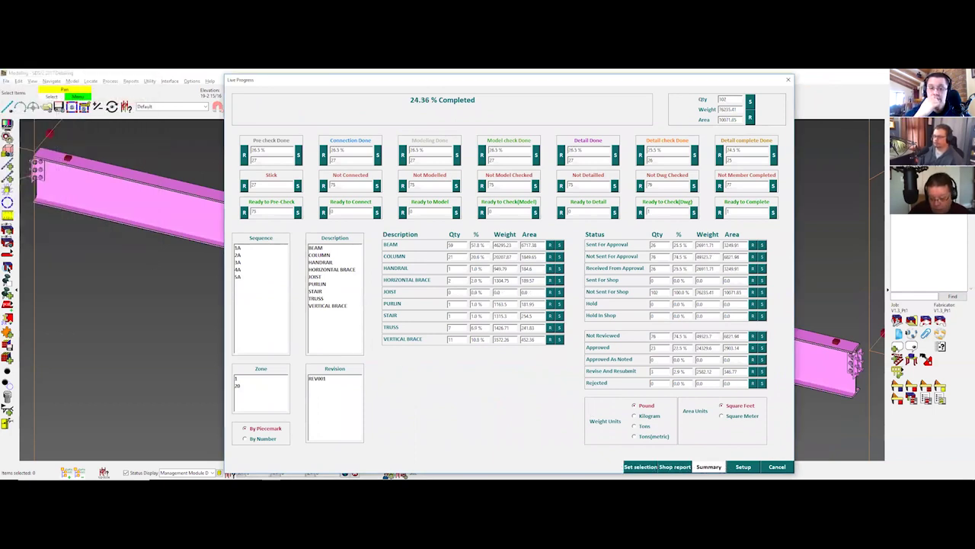
Step: Generate the progression summary with the JOIST sequence excluded, and read through its totals, member descriptions and statuses
click(709, 467)
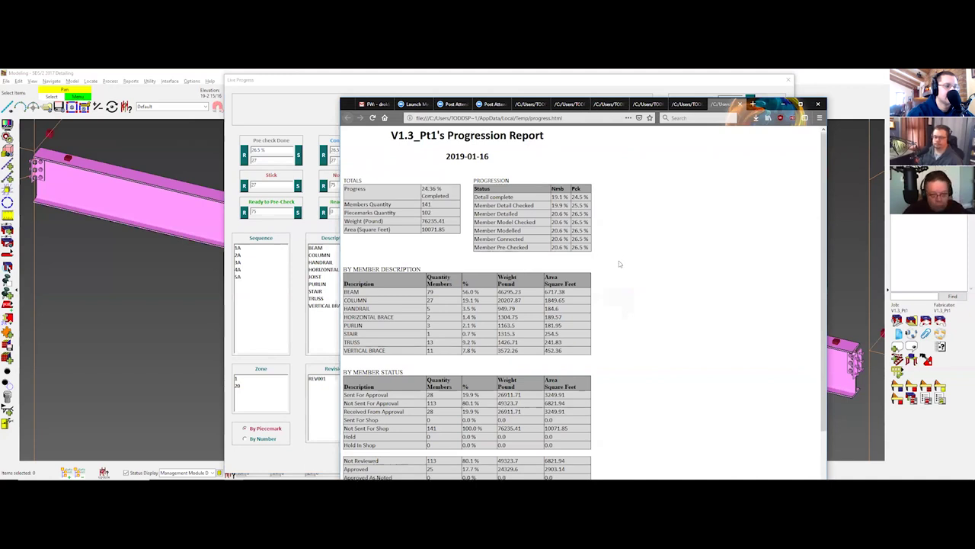
scroll(619, 261, down, 2)
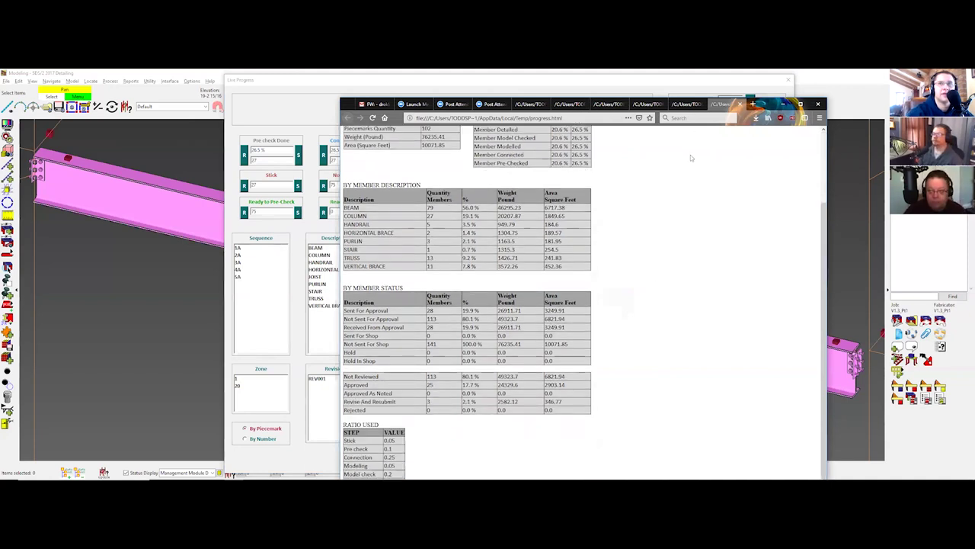
scroll(717, 288, up, 2)
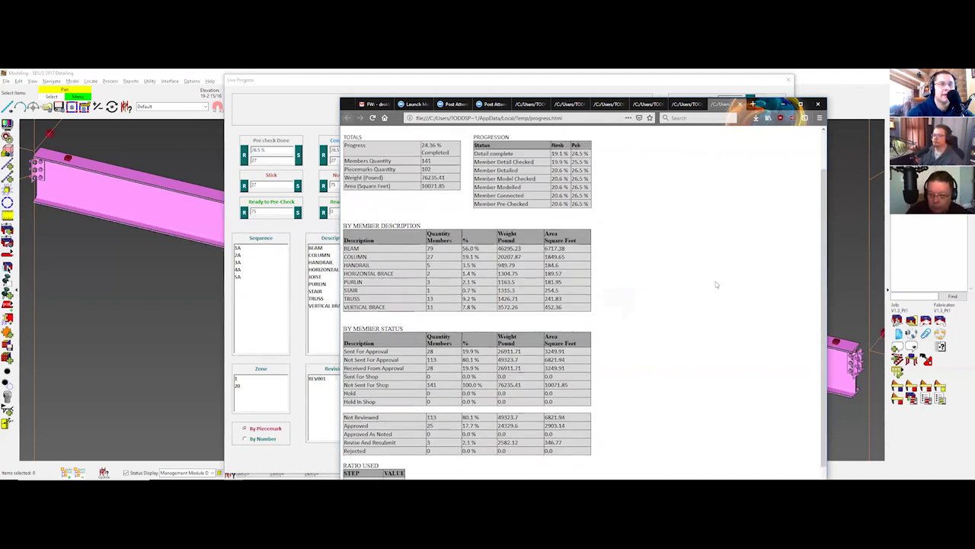
Step: Close the generated report pages, minimize the browser, and exit Live Progress back to the beam model
click(741, 104)
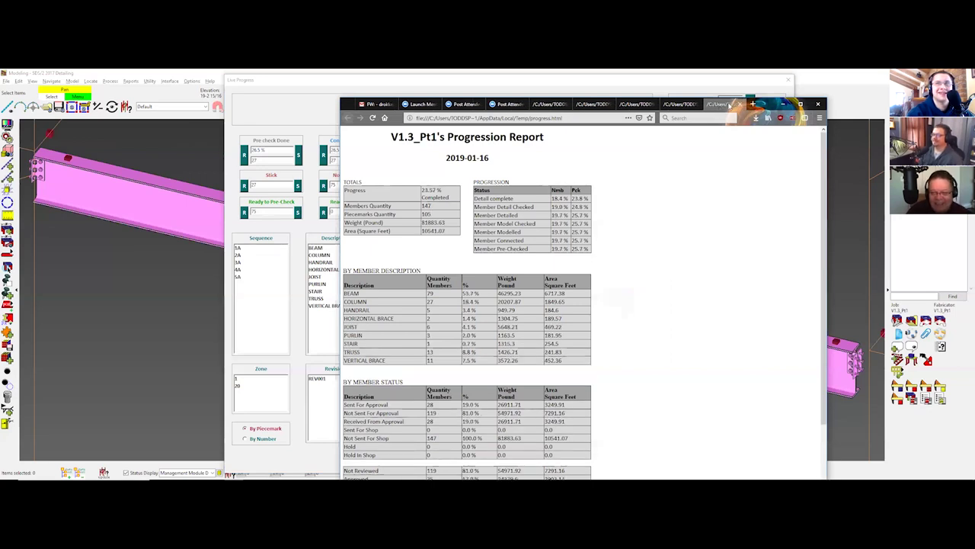
click(736, 104)
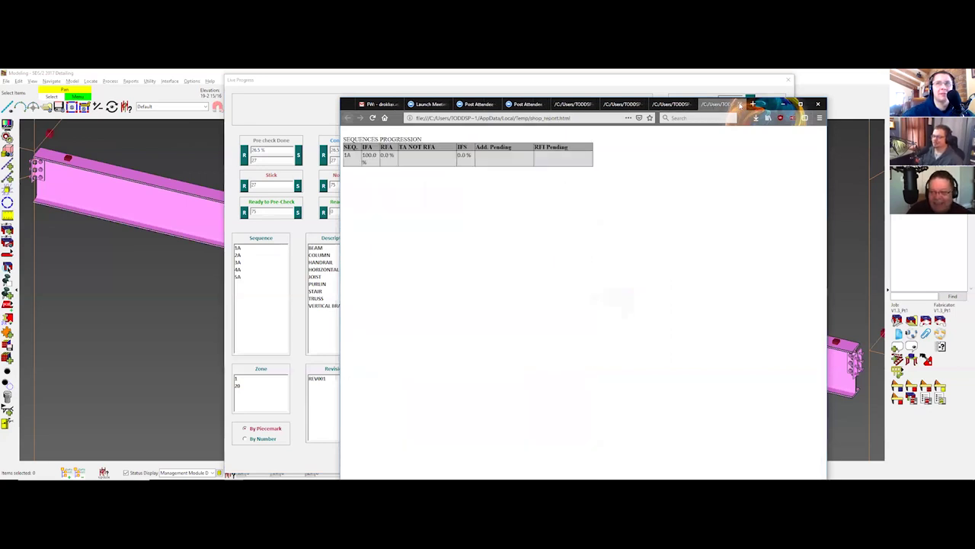
click(739, 104)
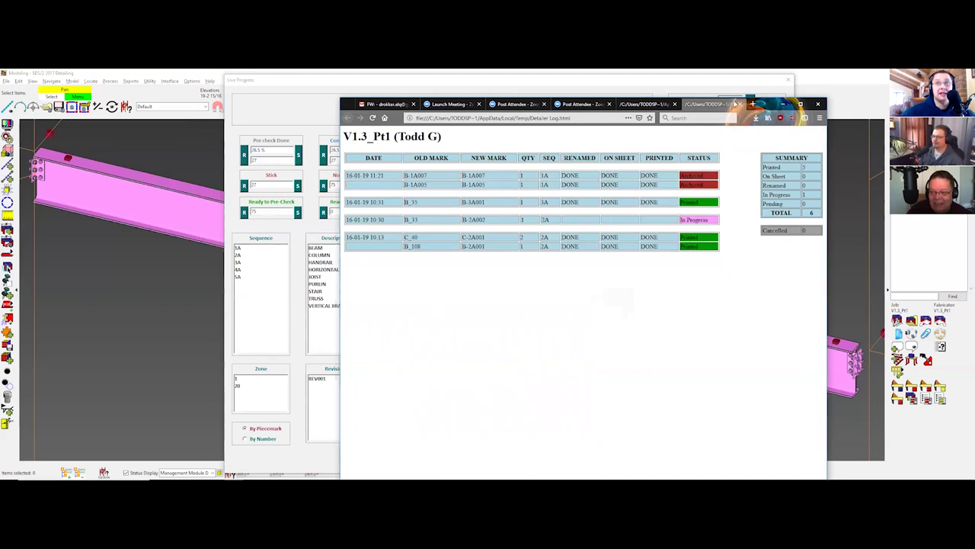
click(740, 104)
click(740, 104)
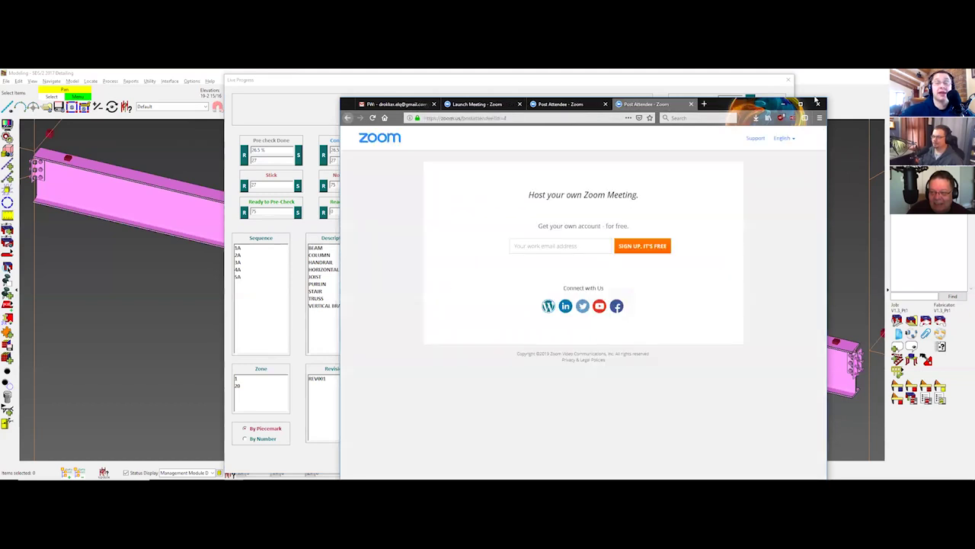
click(783, 104)
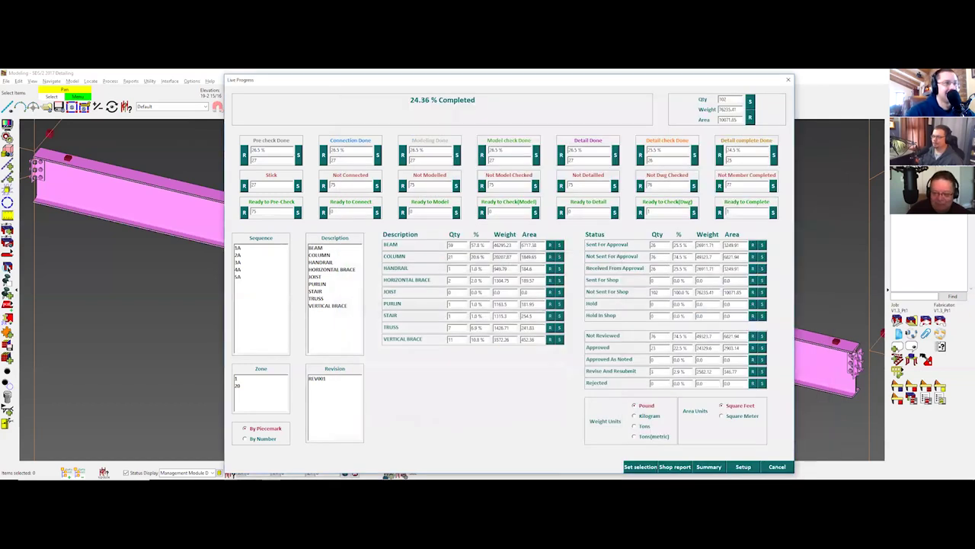
click(777, 467)
scroll(545, 221, down, 3)
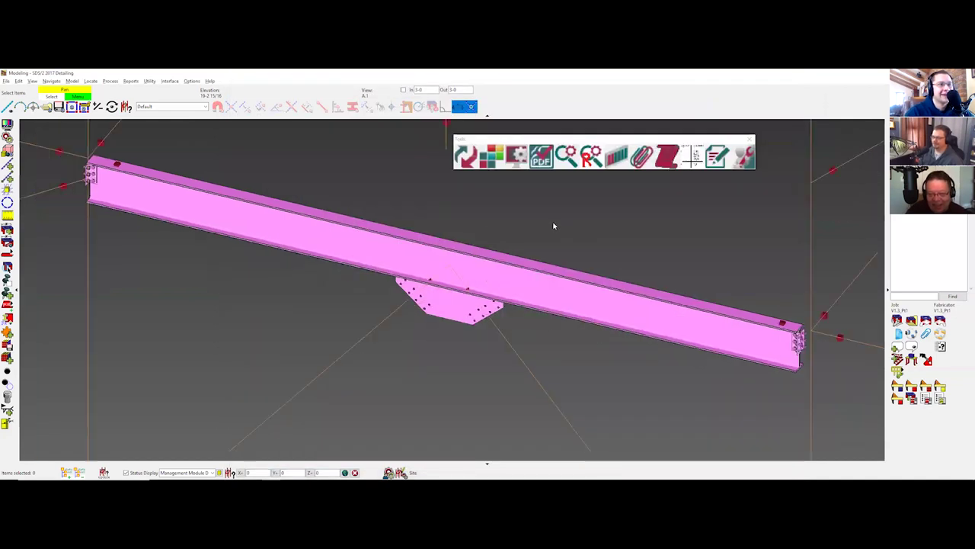